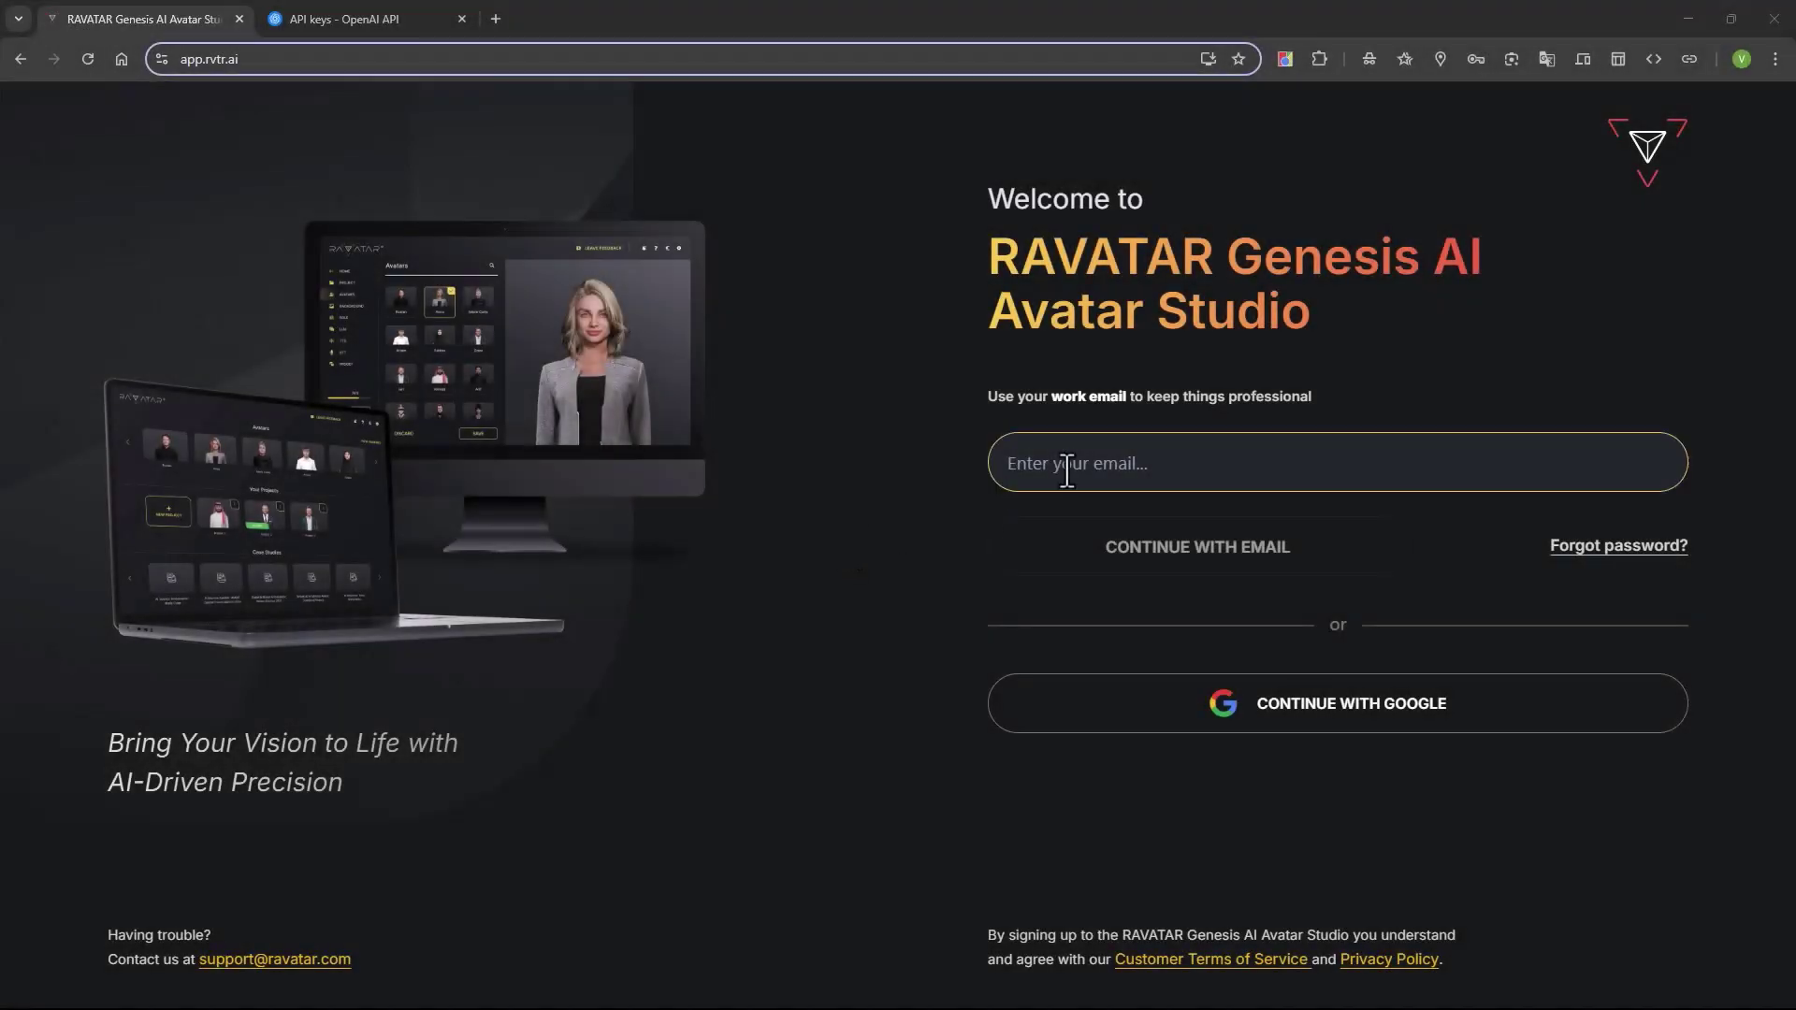
Sign in to RAVATAR using the work Google account
click(906, 512)
click(1294, 729)
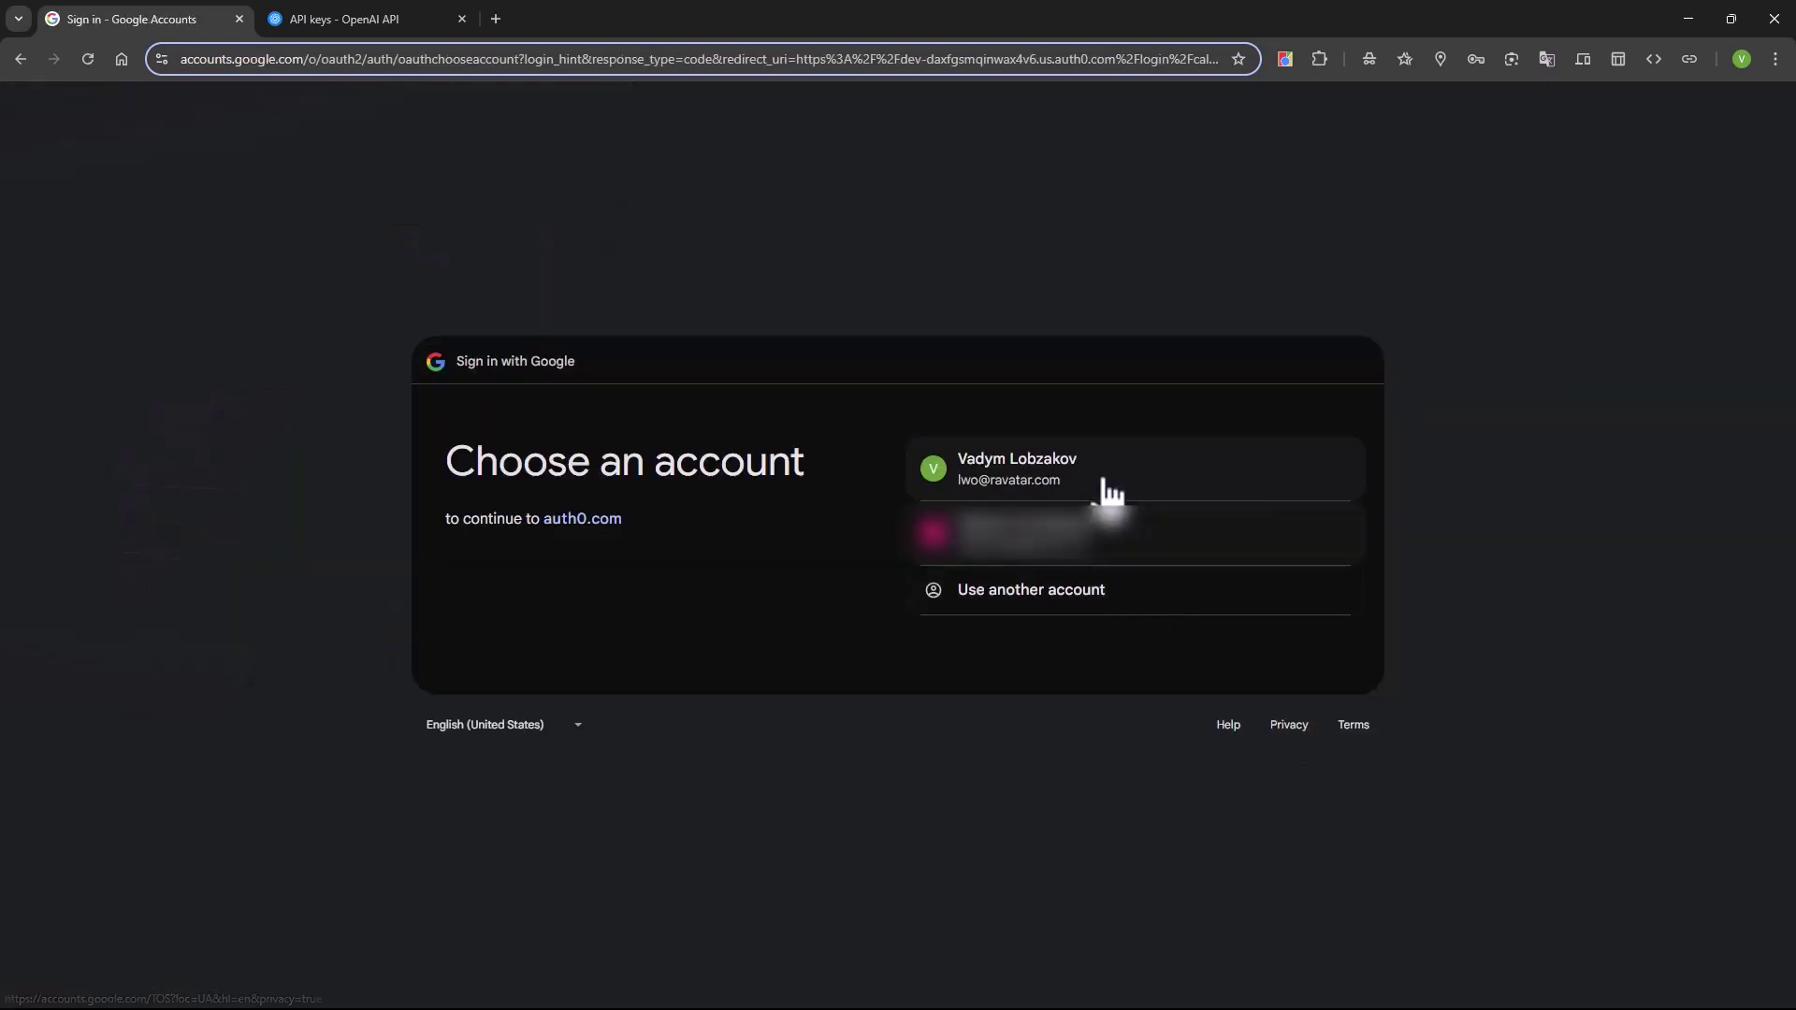
click(1108, 478)
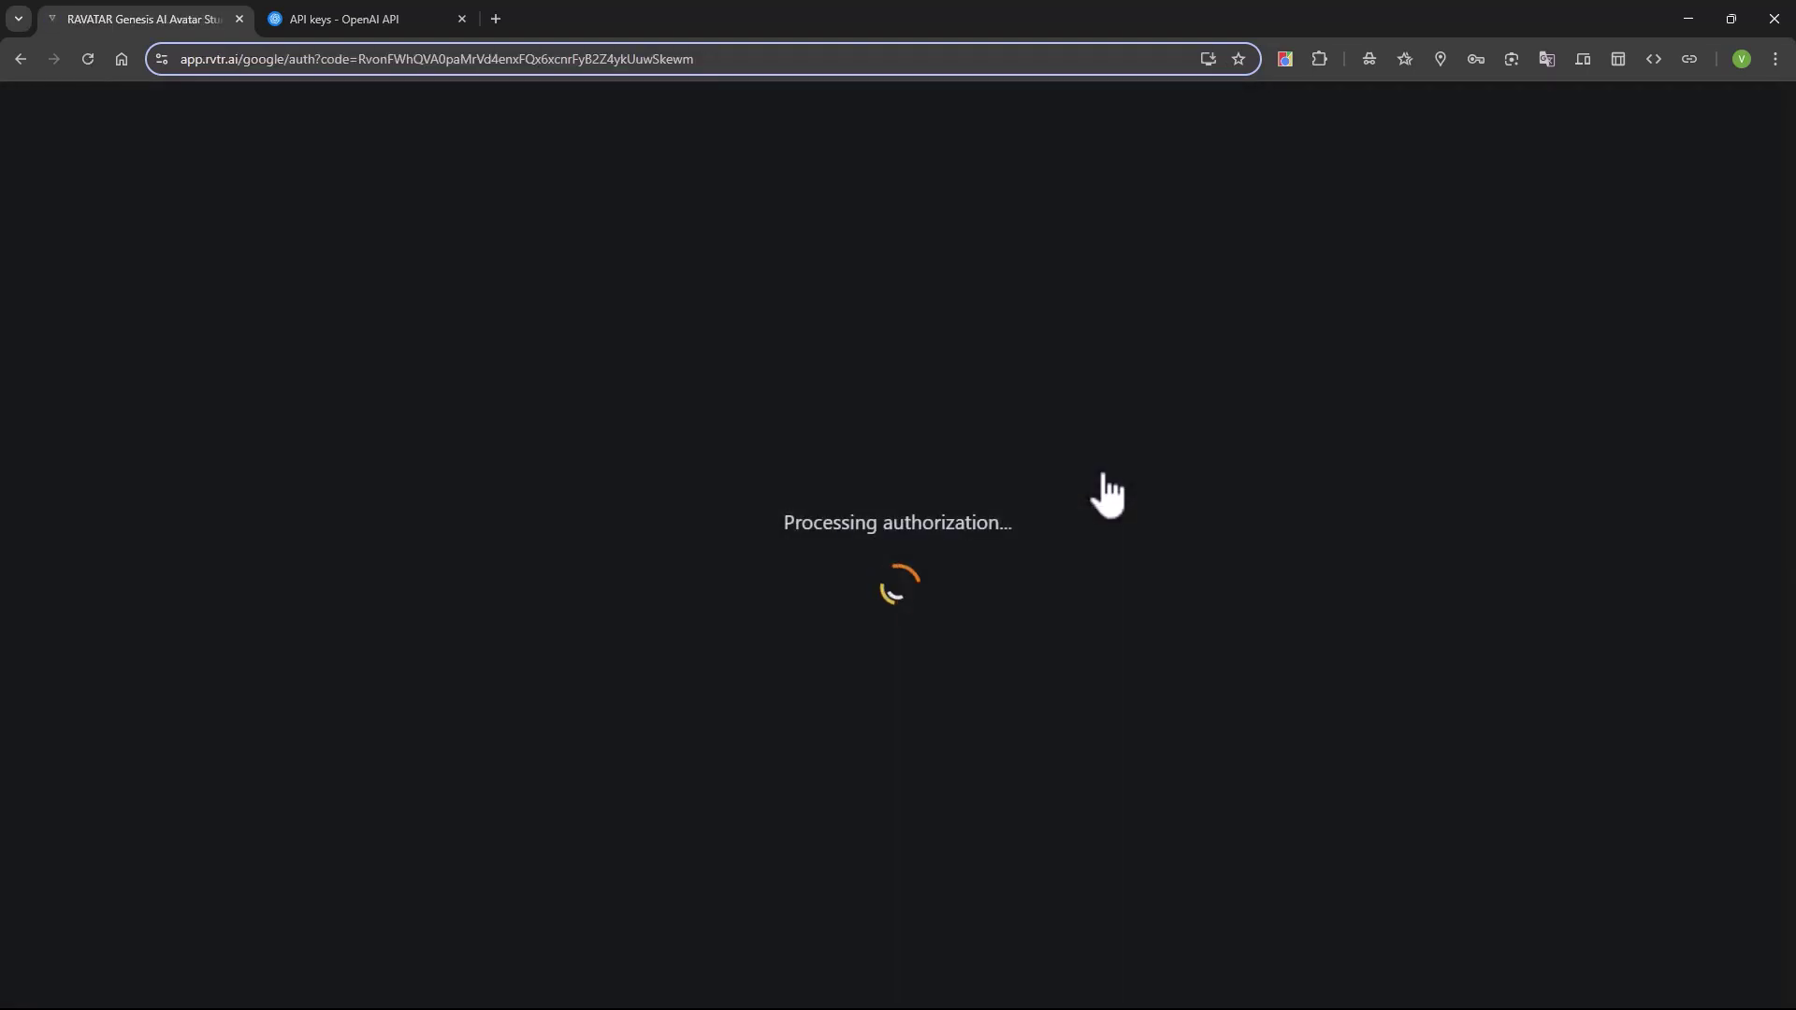
click(1749, 296)
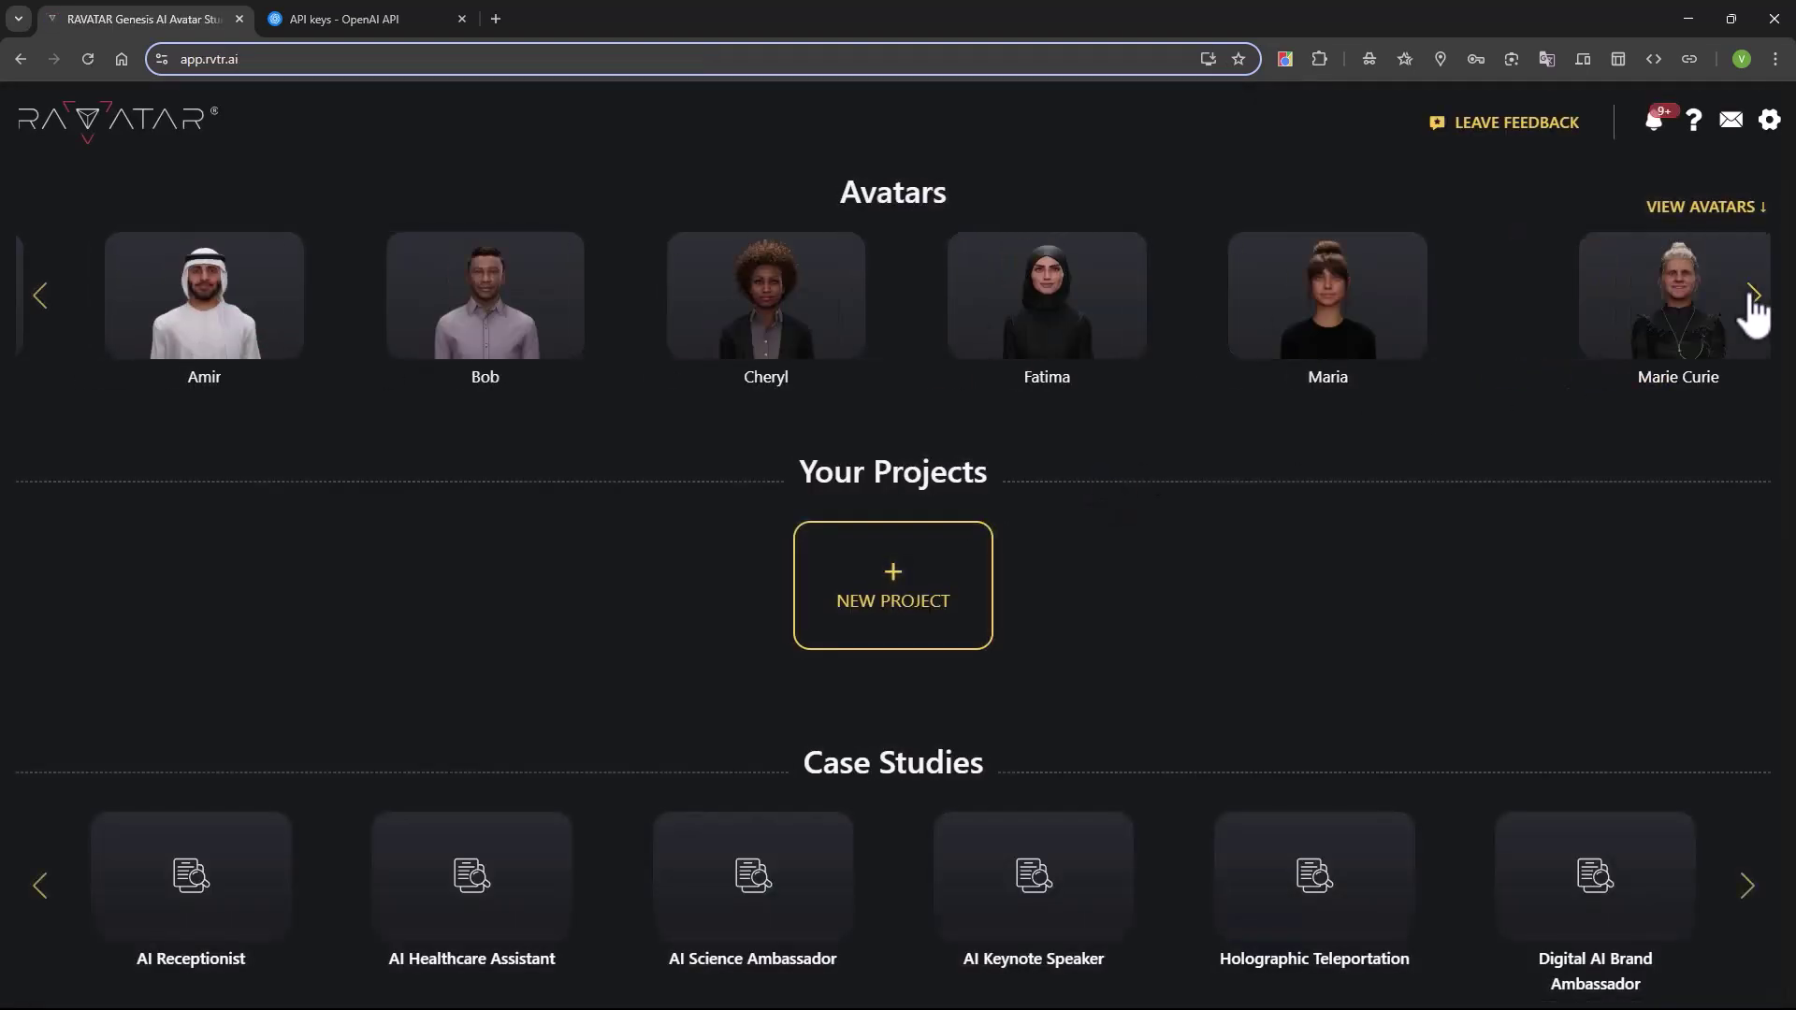
click(1750, 295)
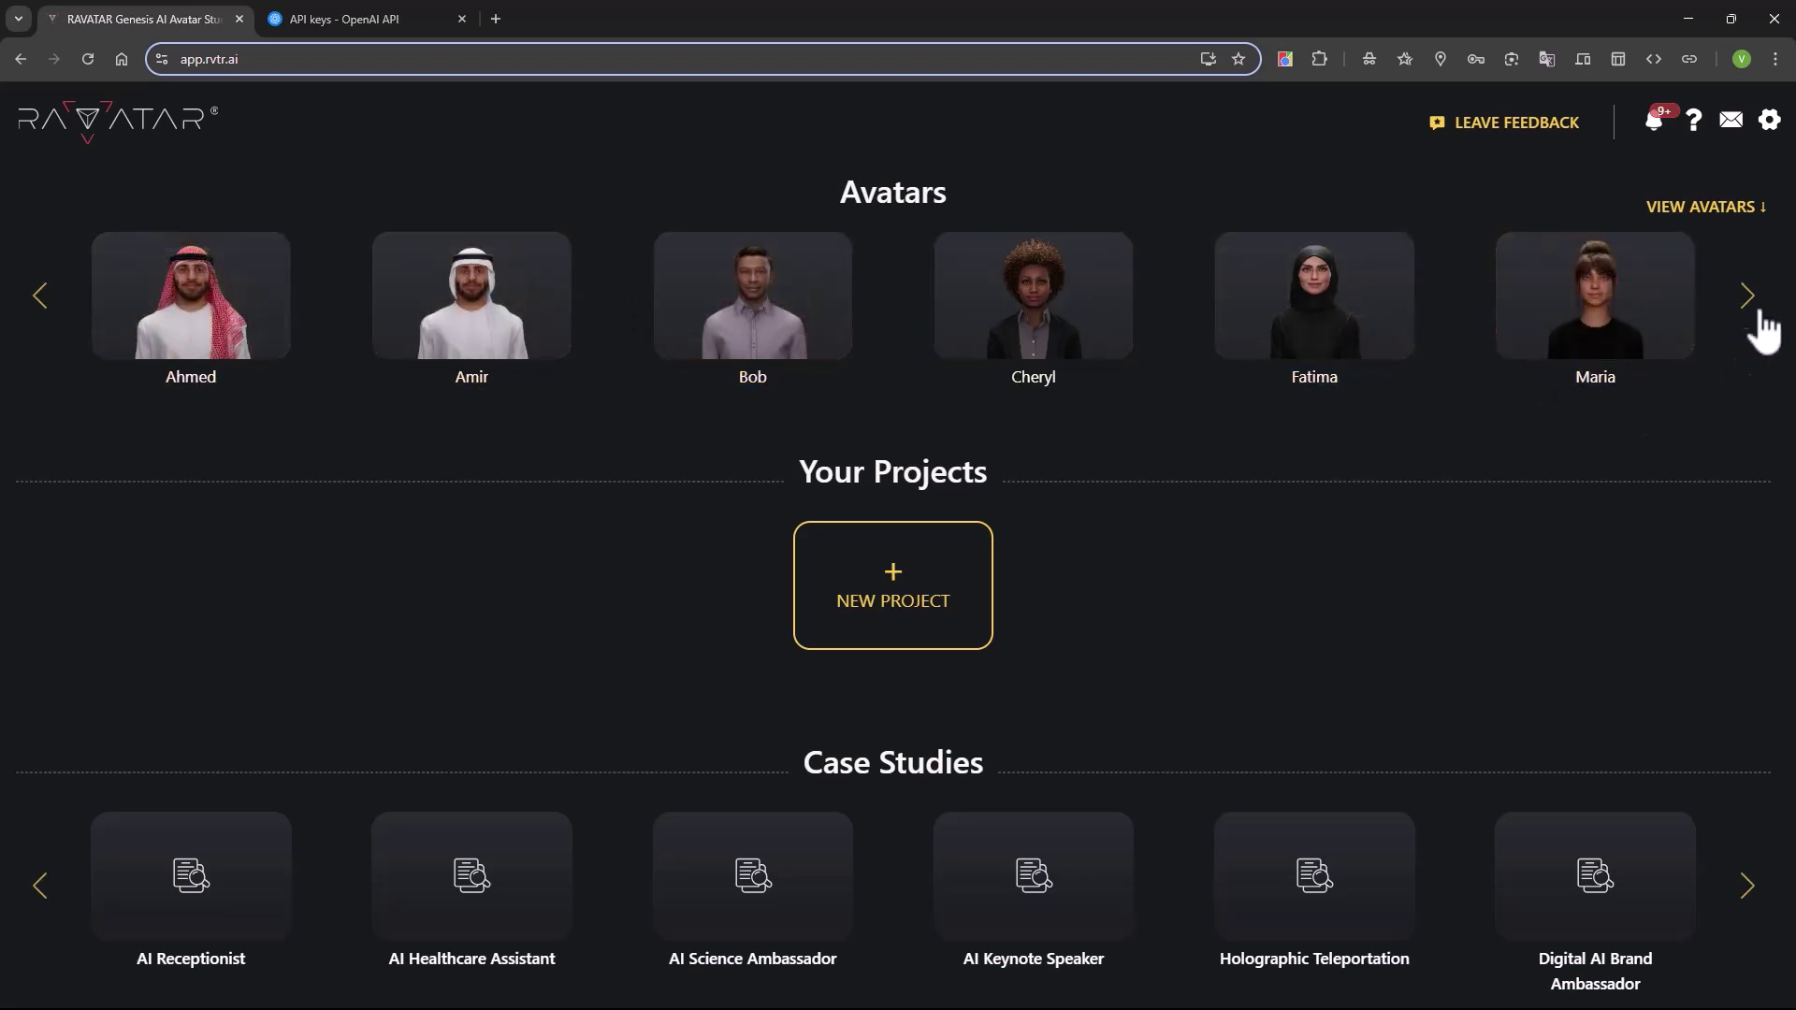
click(1705, 207)
click(1754, 208)
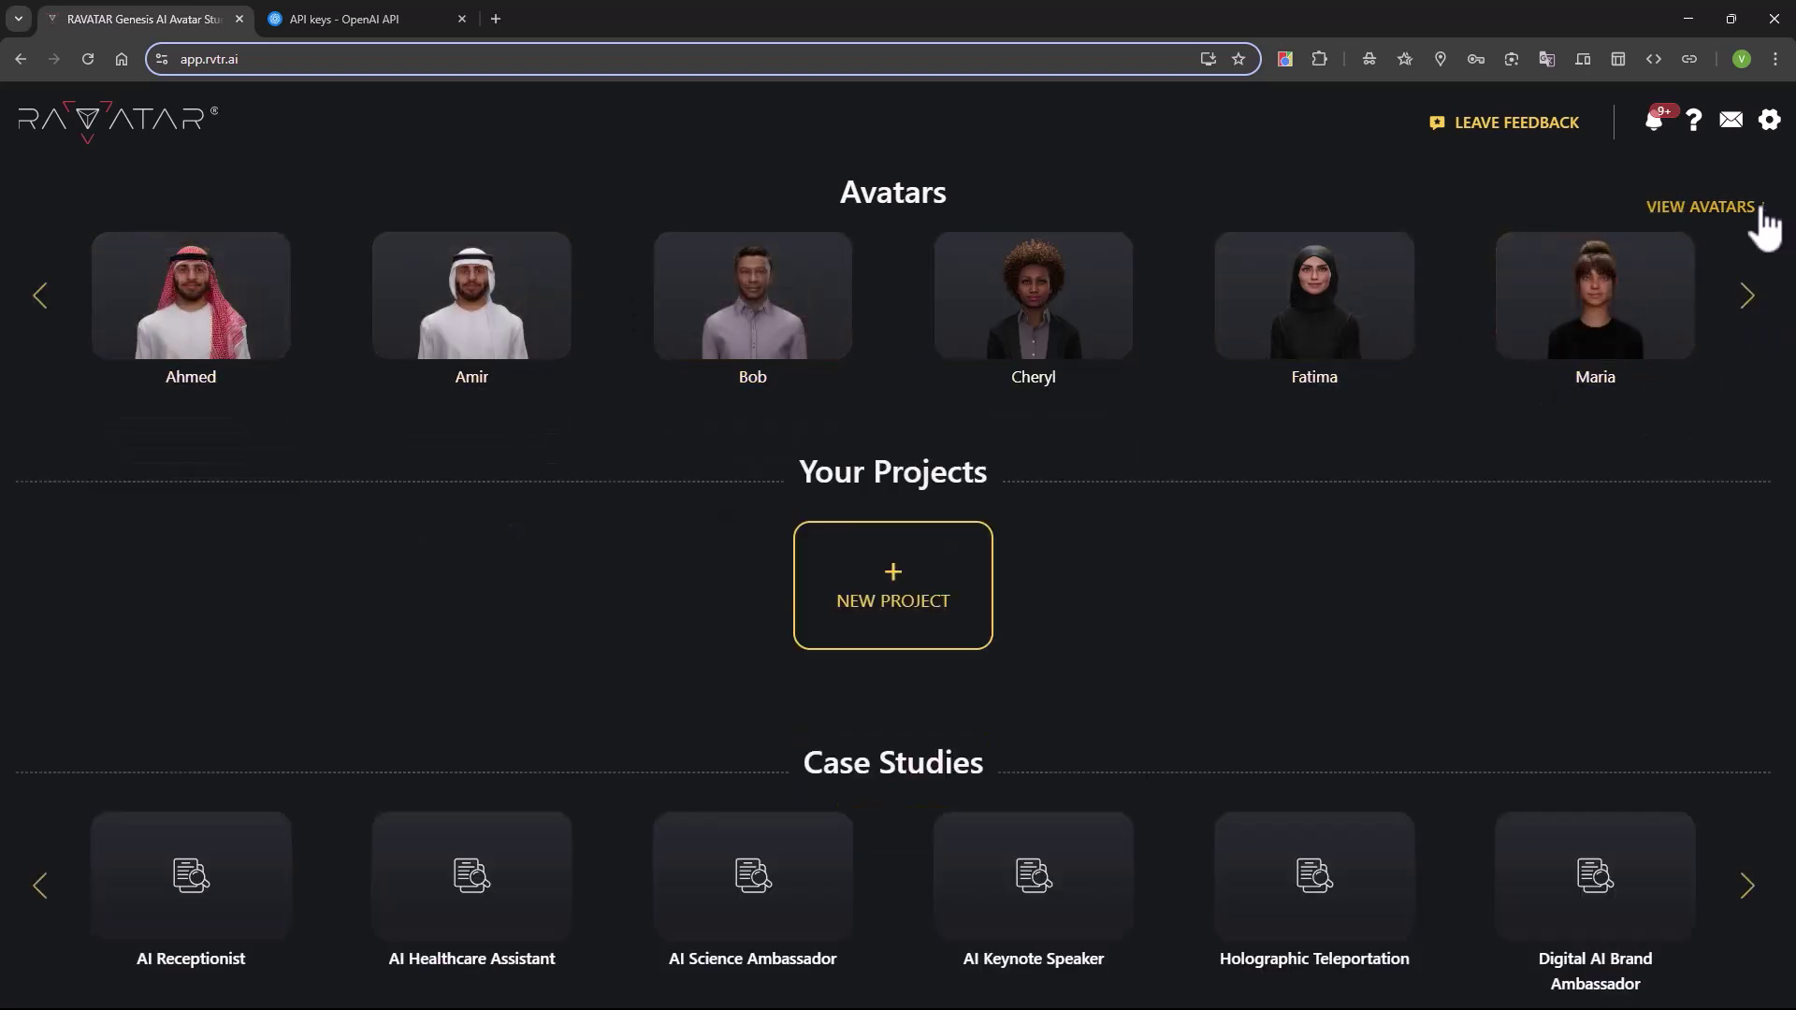
click(260, 866)
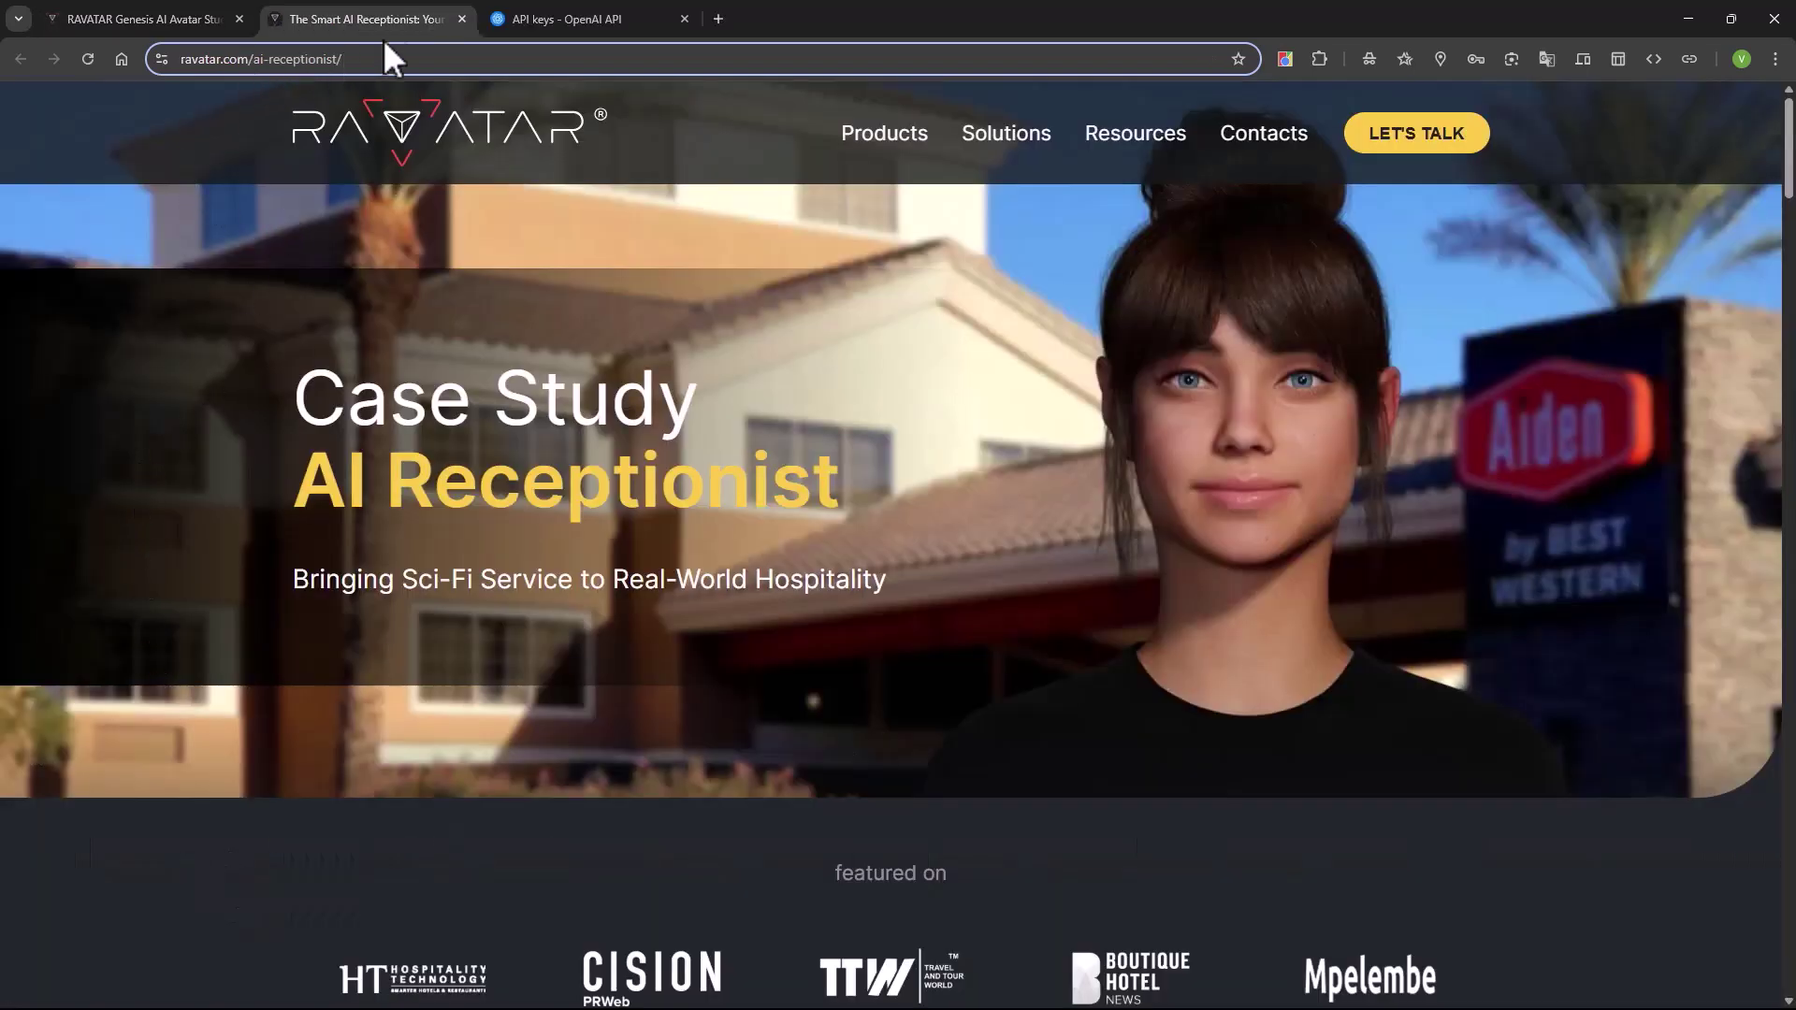
click(462, 21)
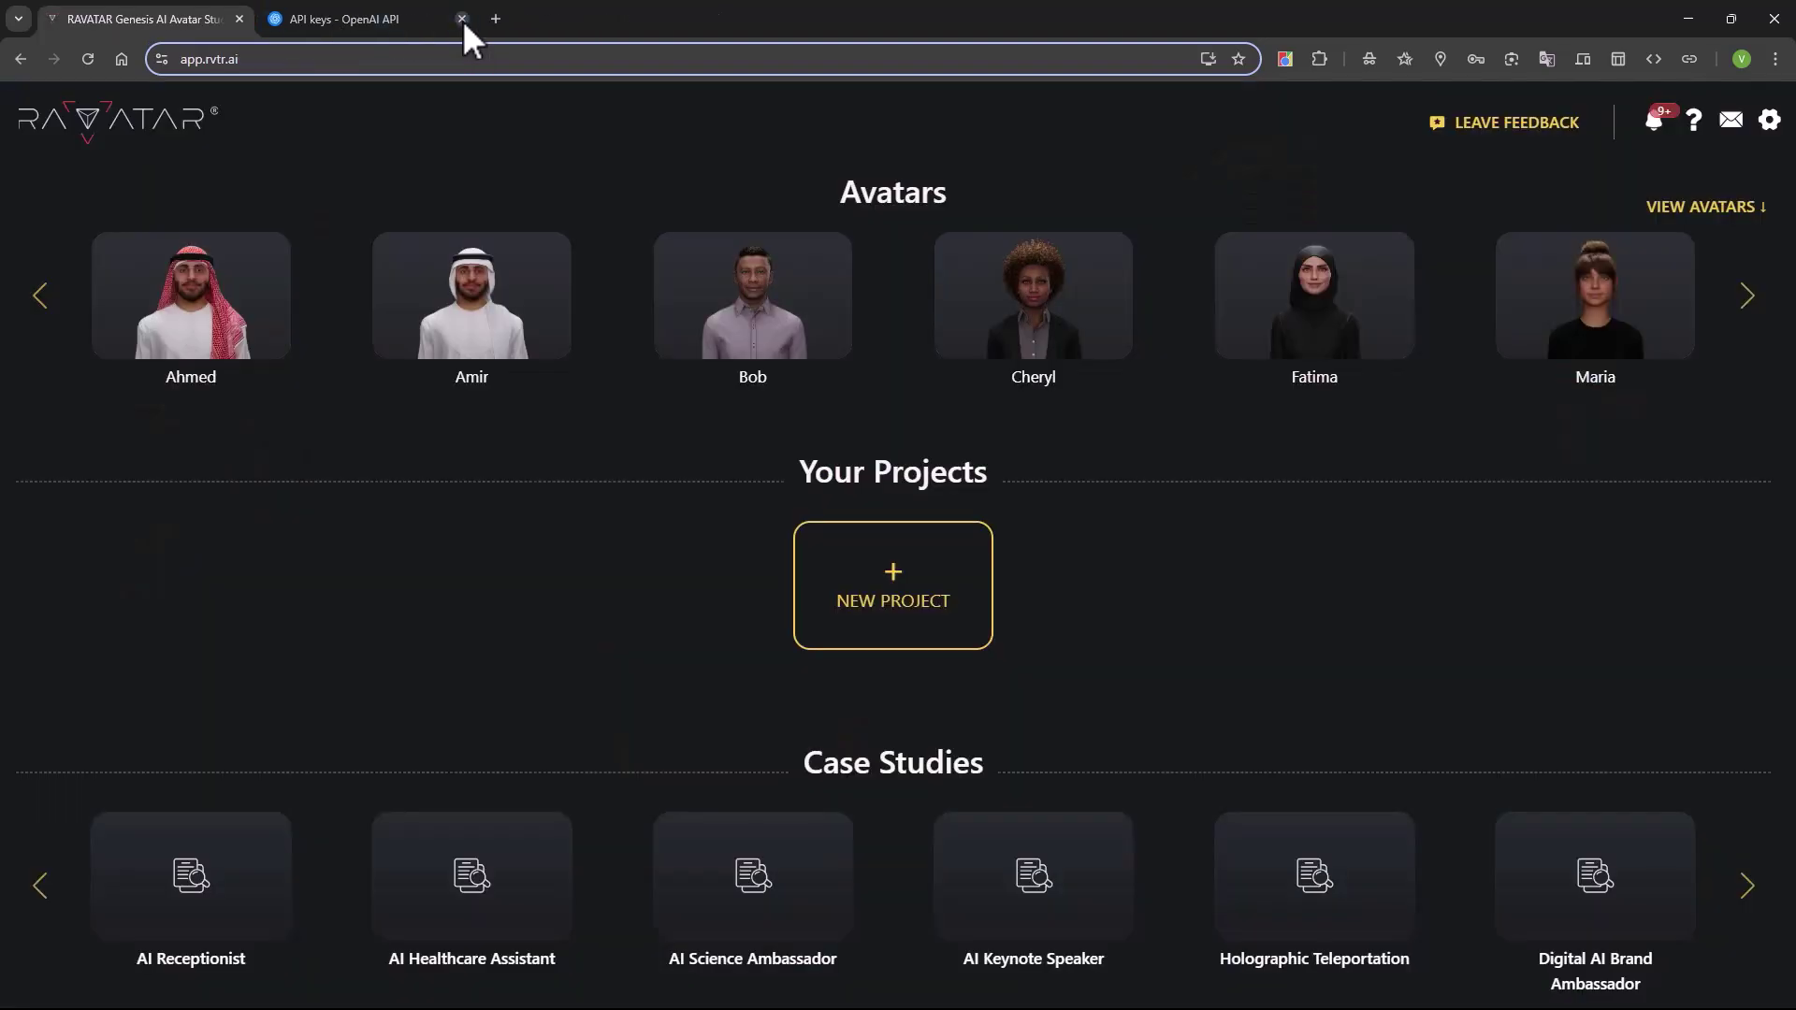
click(508, 881)
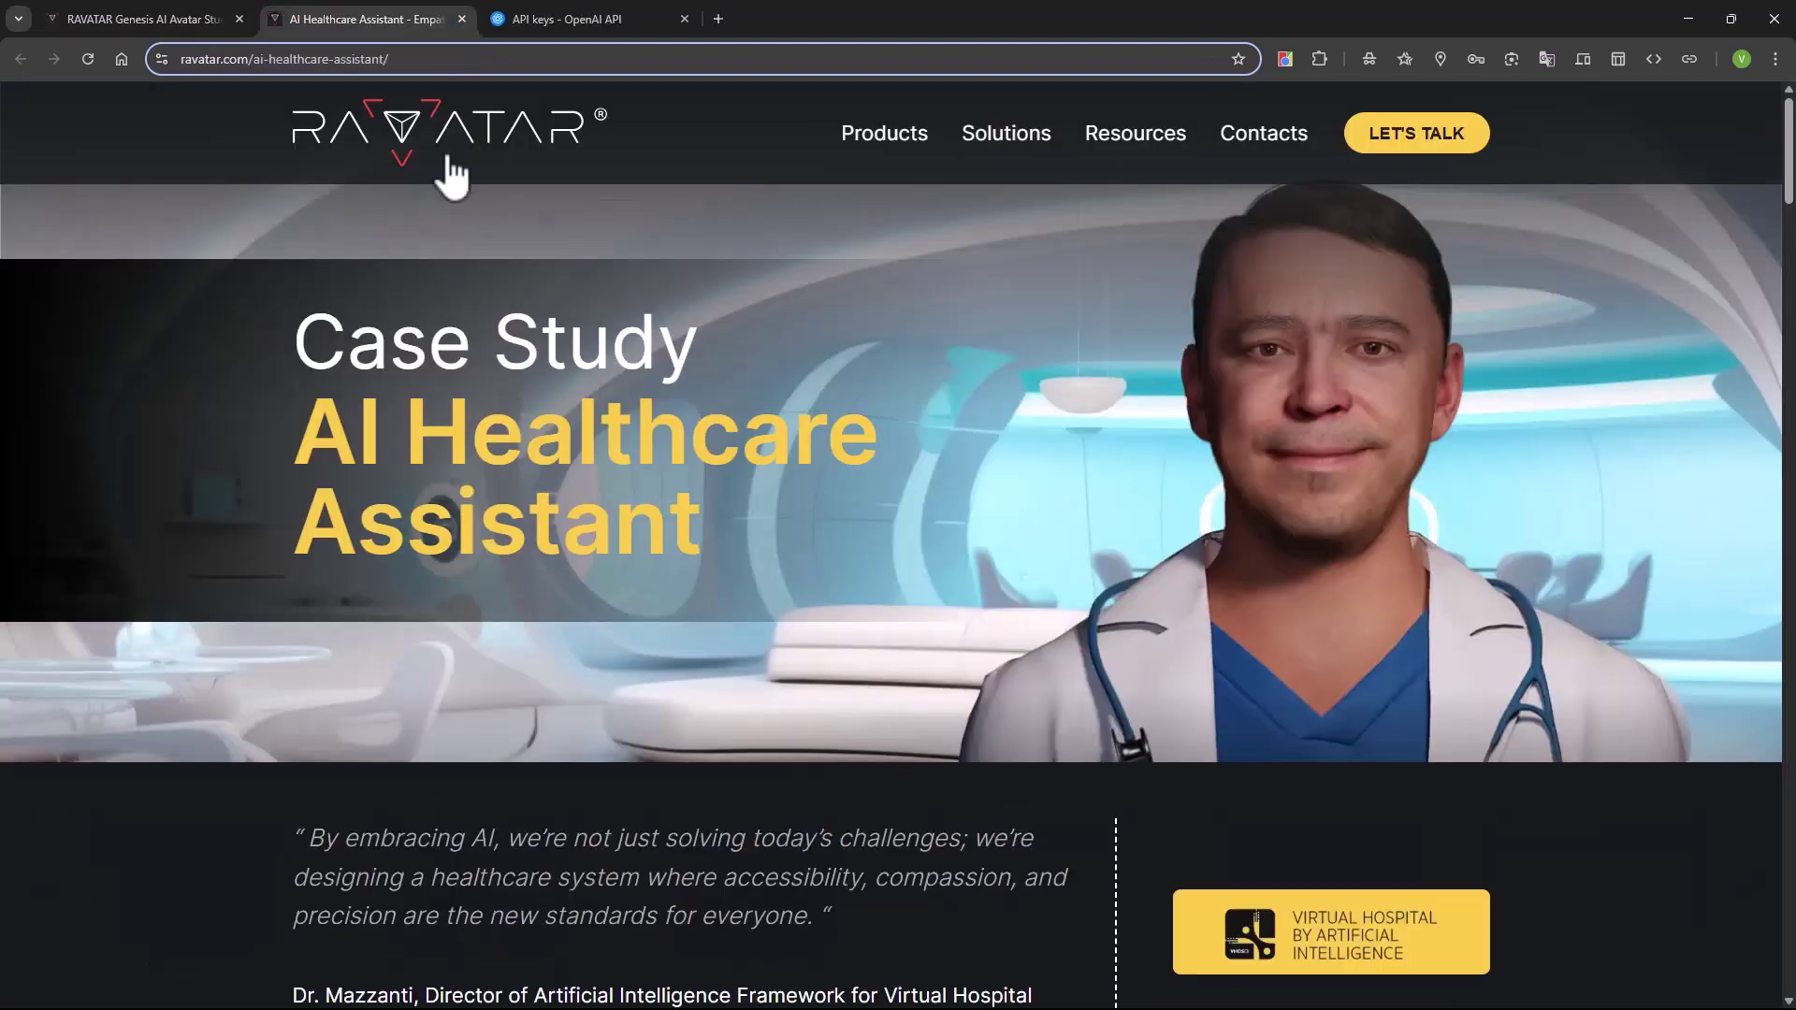
click(464, 19)
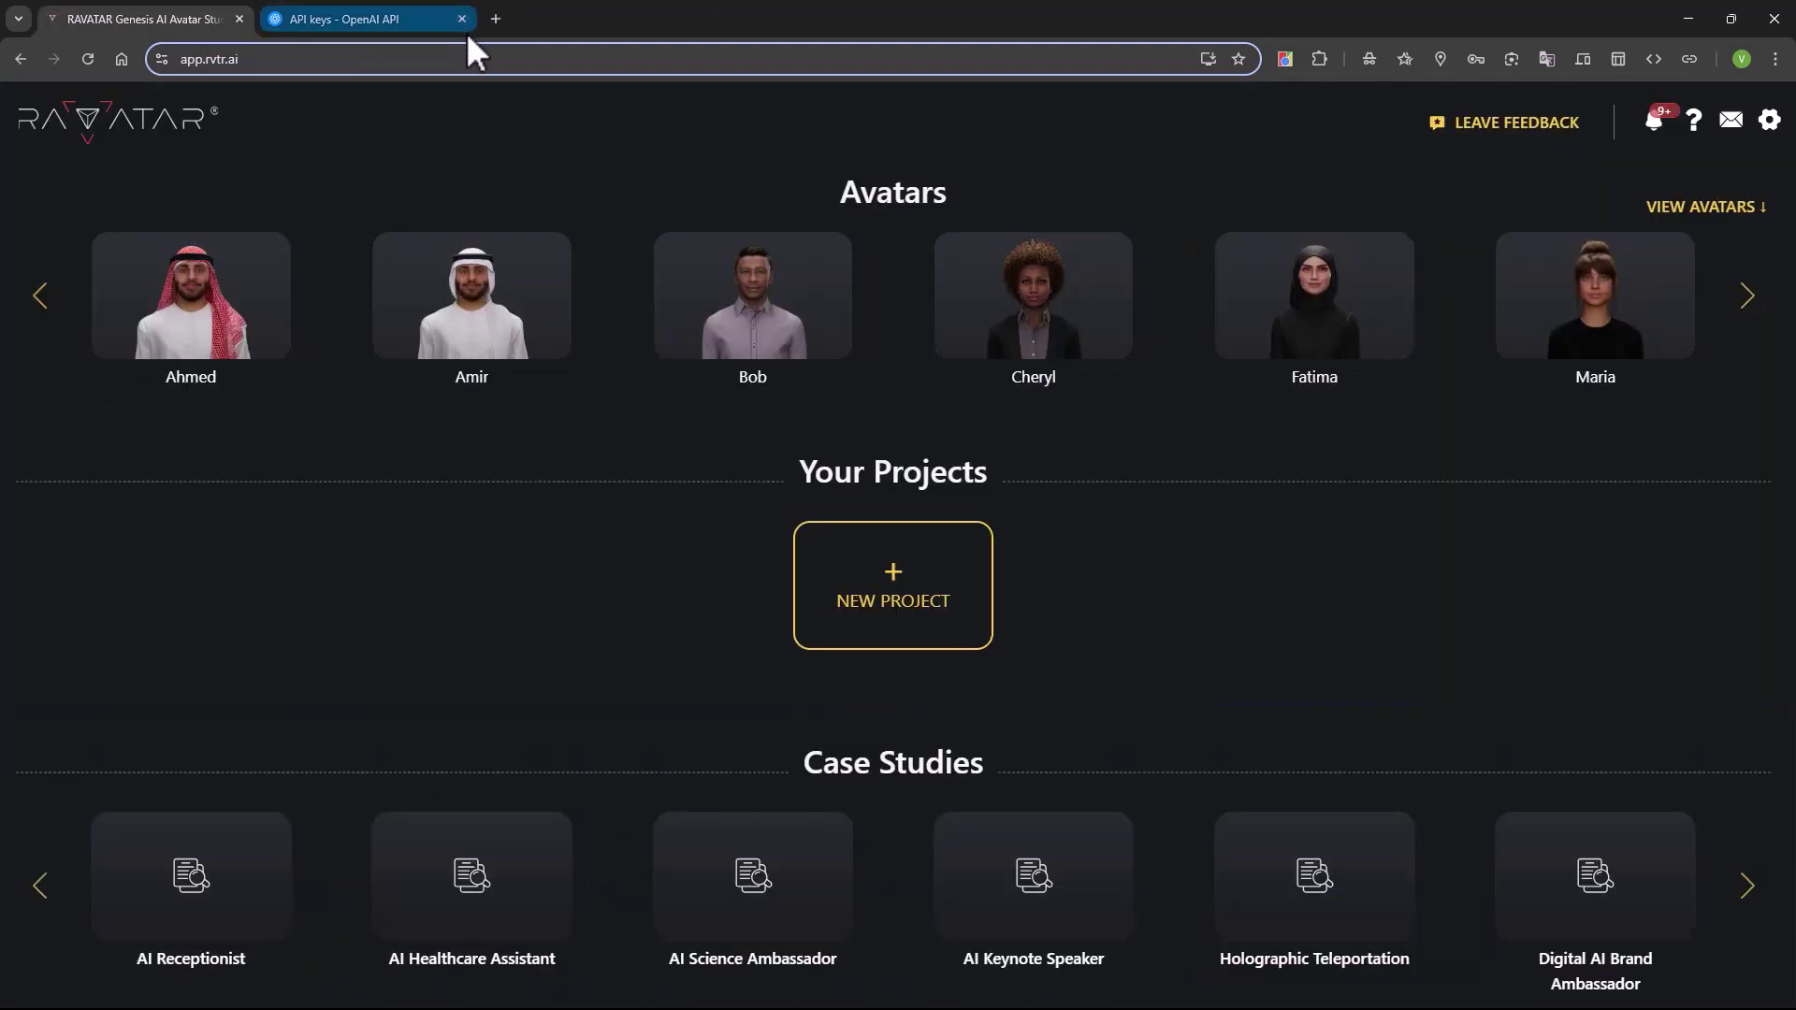
Start a new project named MyProject on the free EARLY ACCESS (0$) plan
click(915, 600)
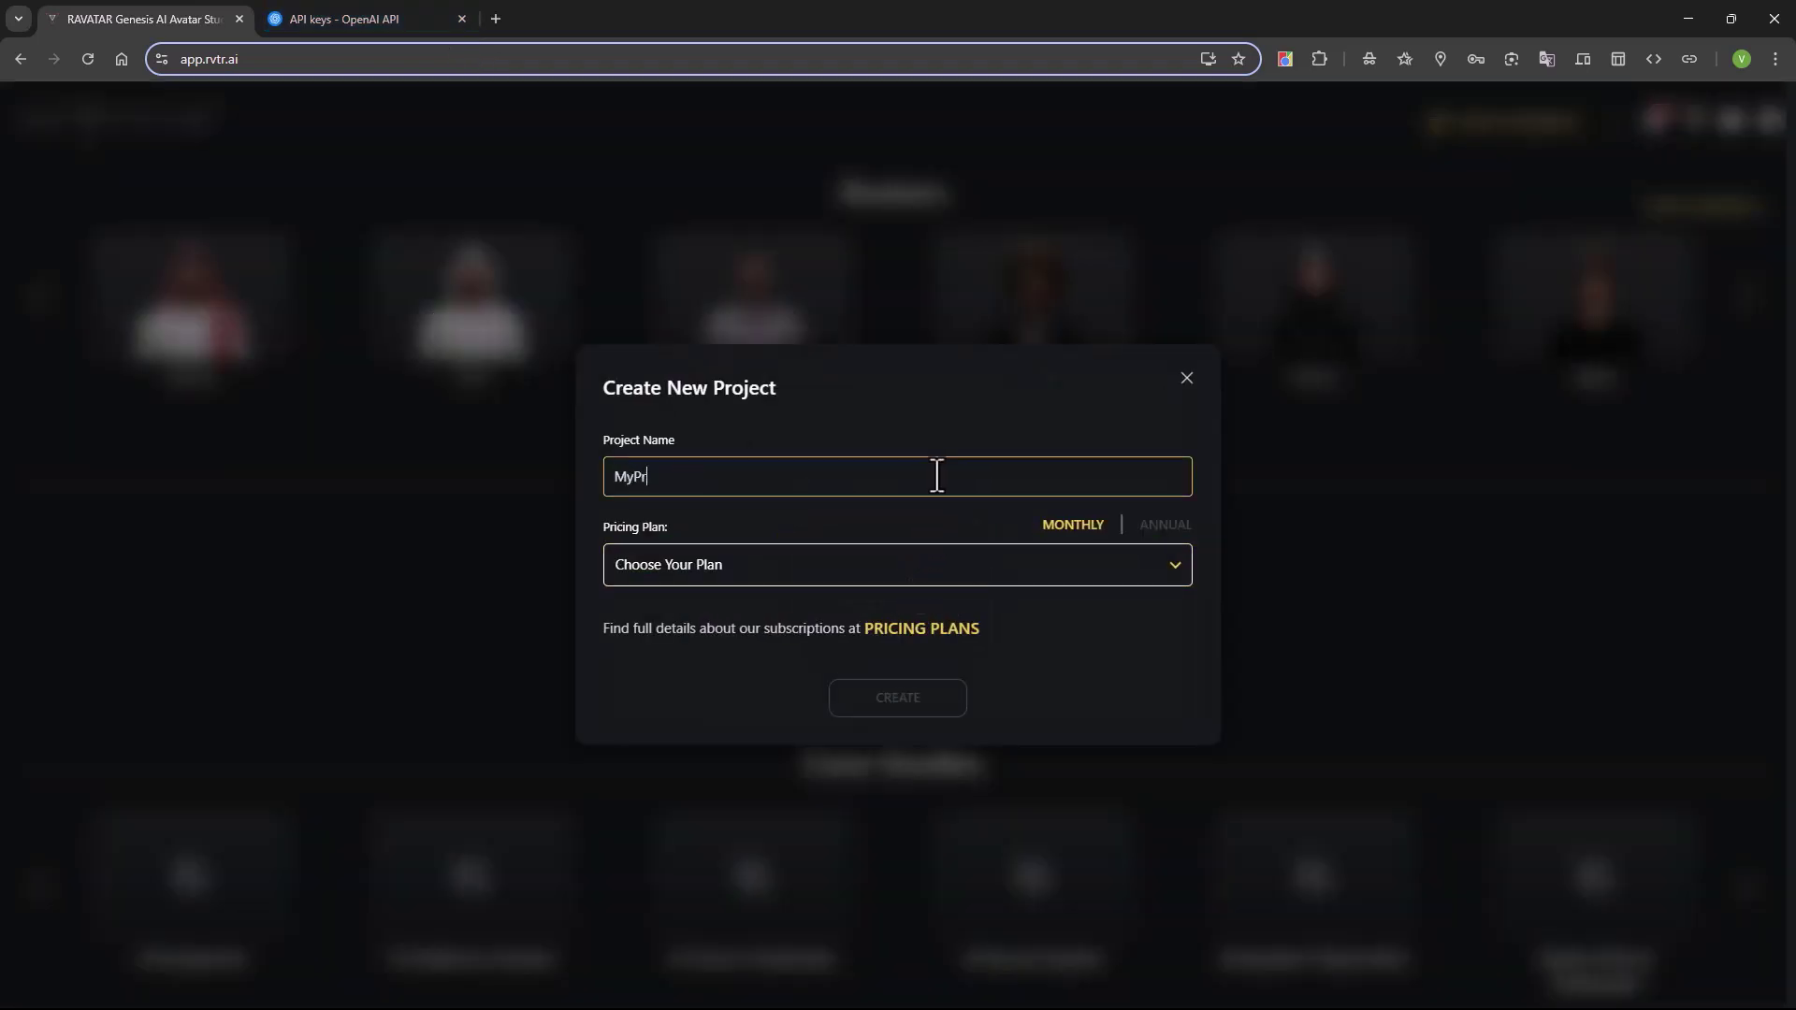
click(1175, 564)
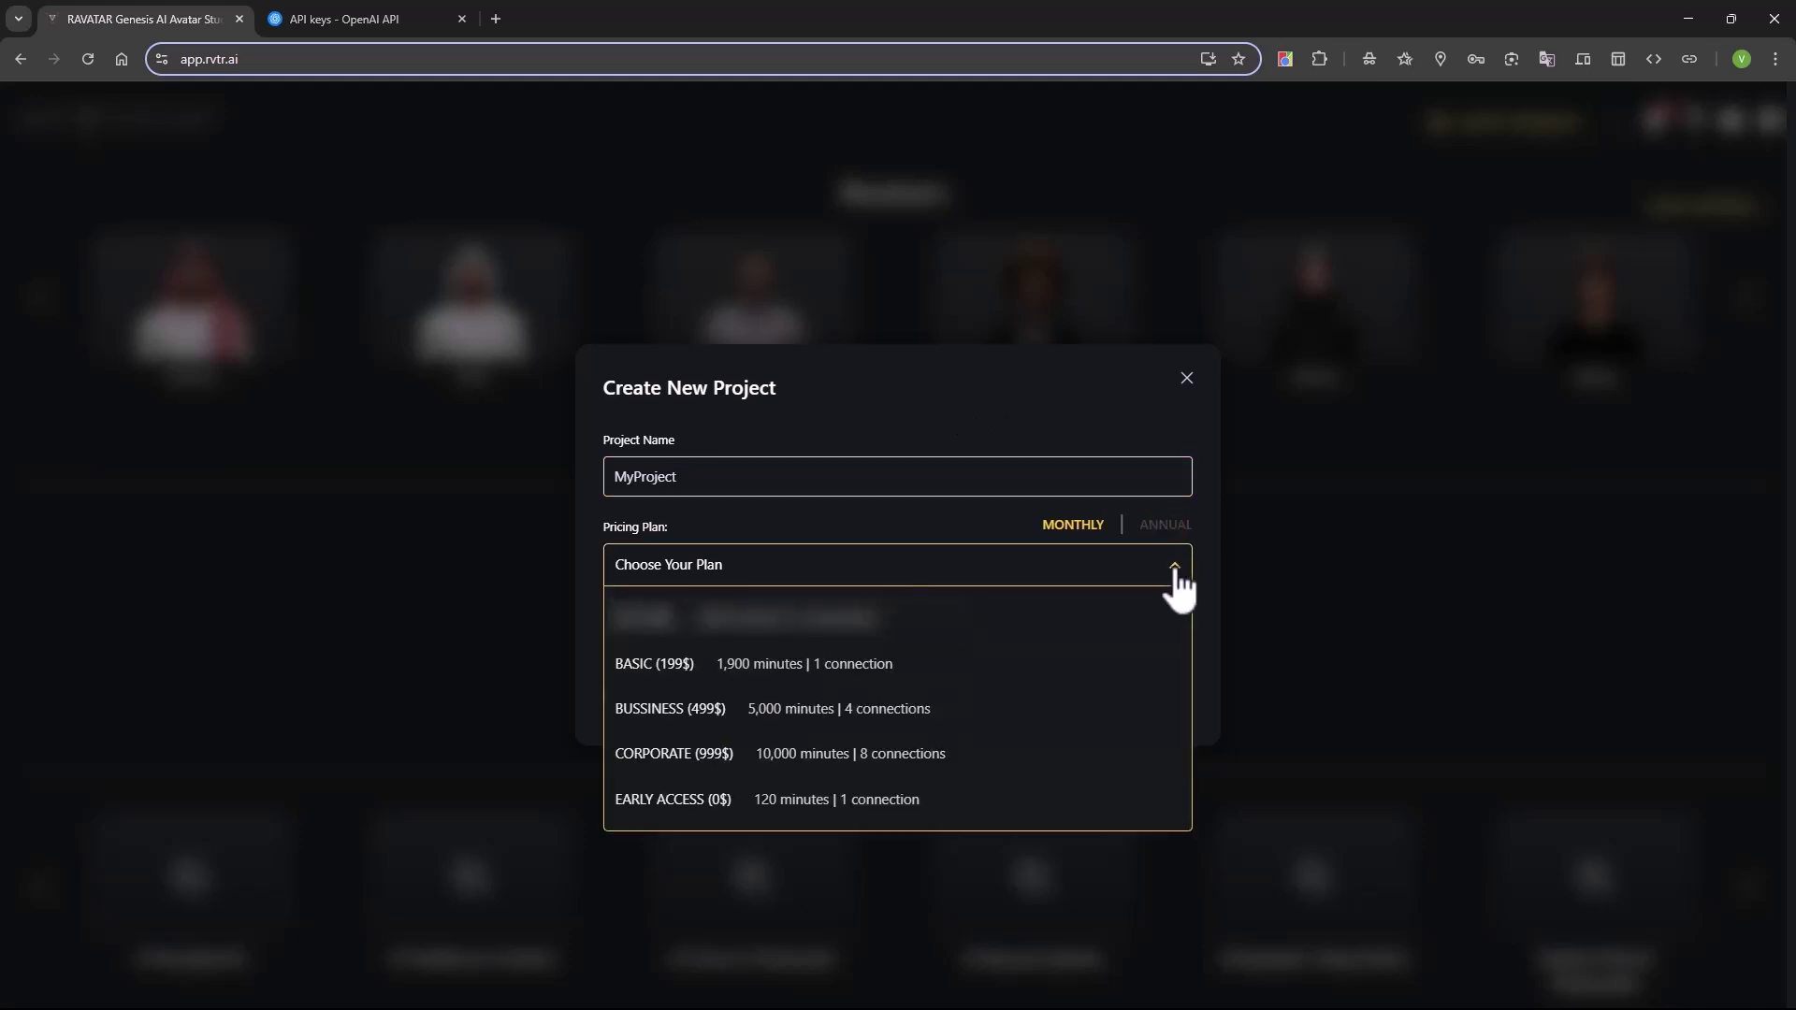
click(1146, 807)
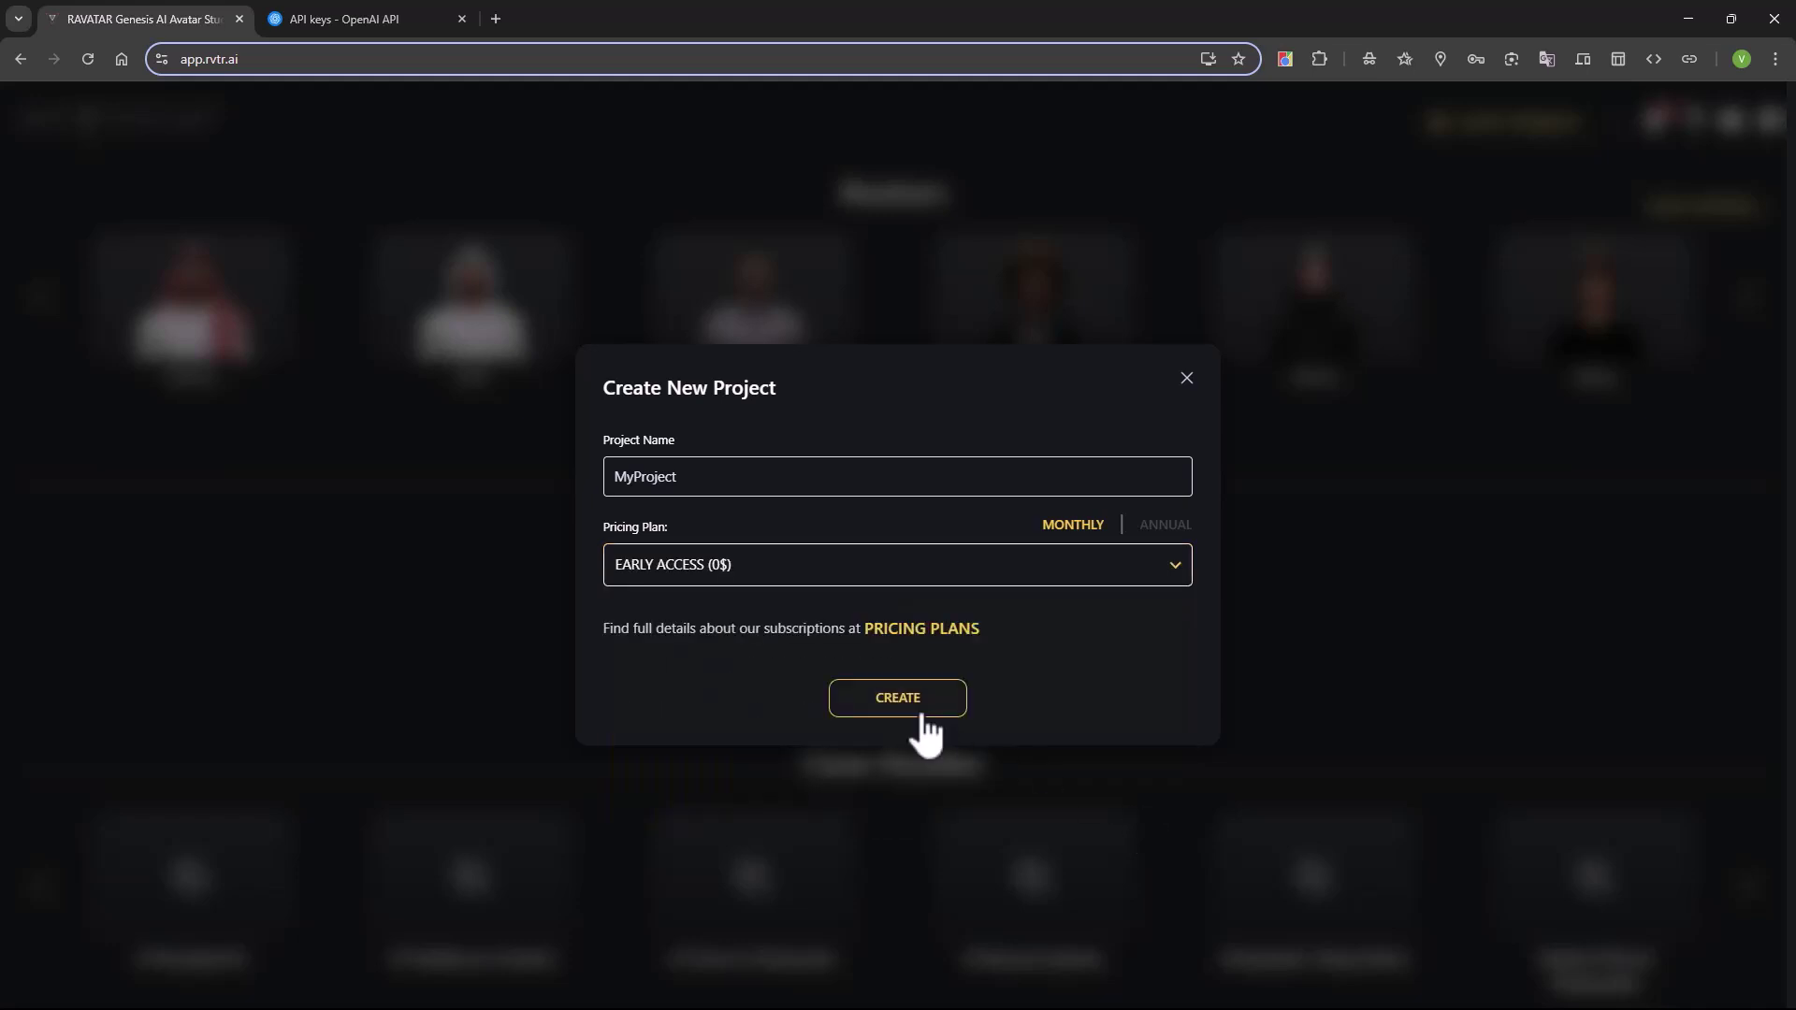
Create MyProject, fill in the Stripe billing address, and subscribe to the $0.00 plan
click(899, 696)
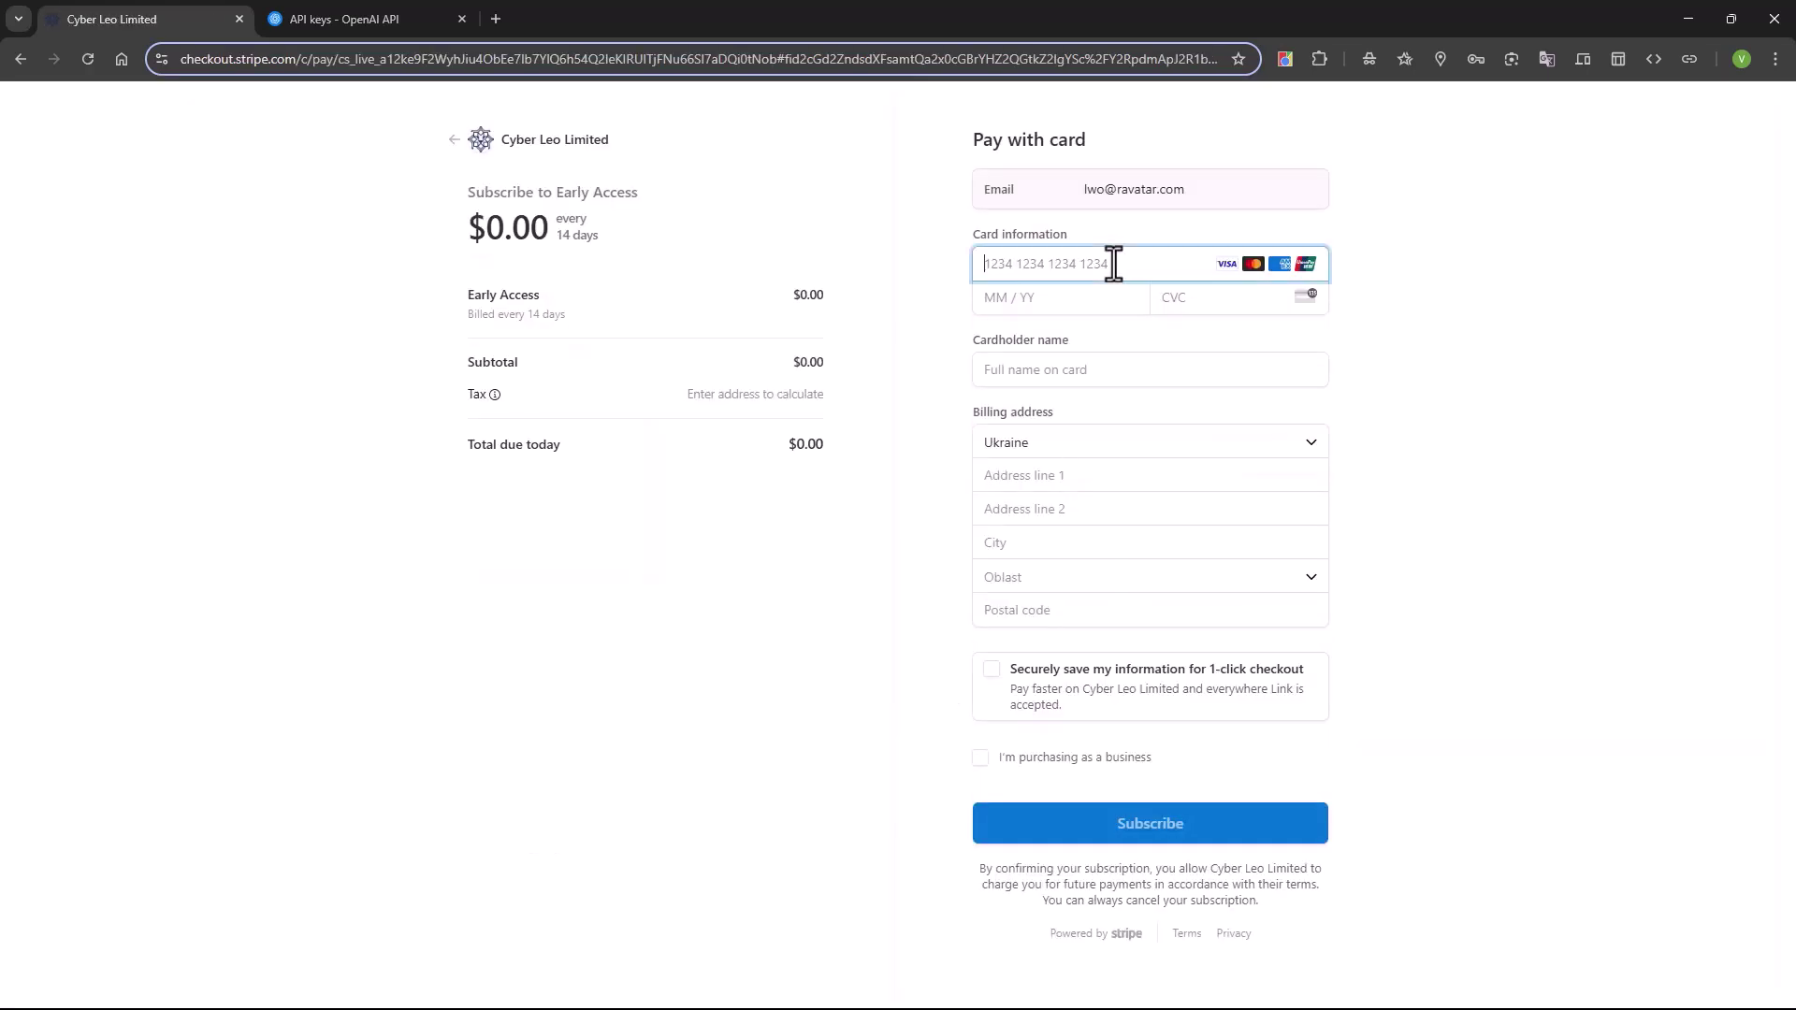
text(05 / 25)
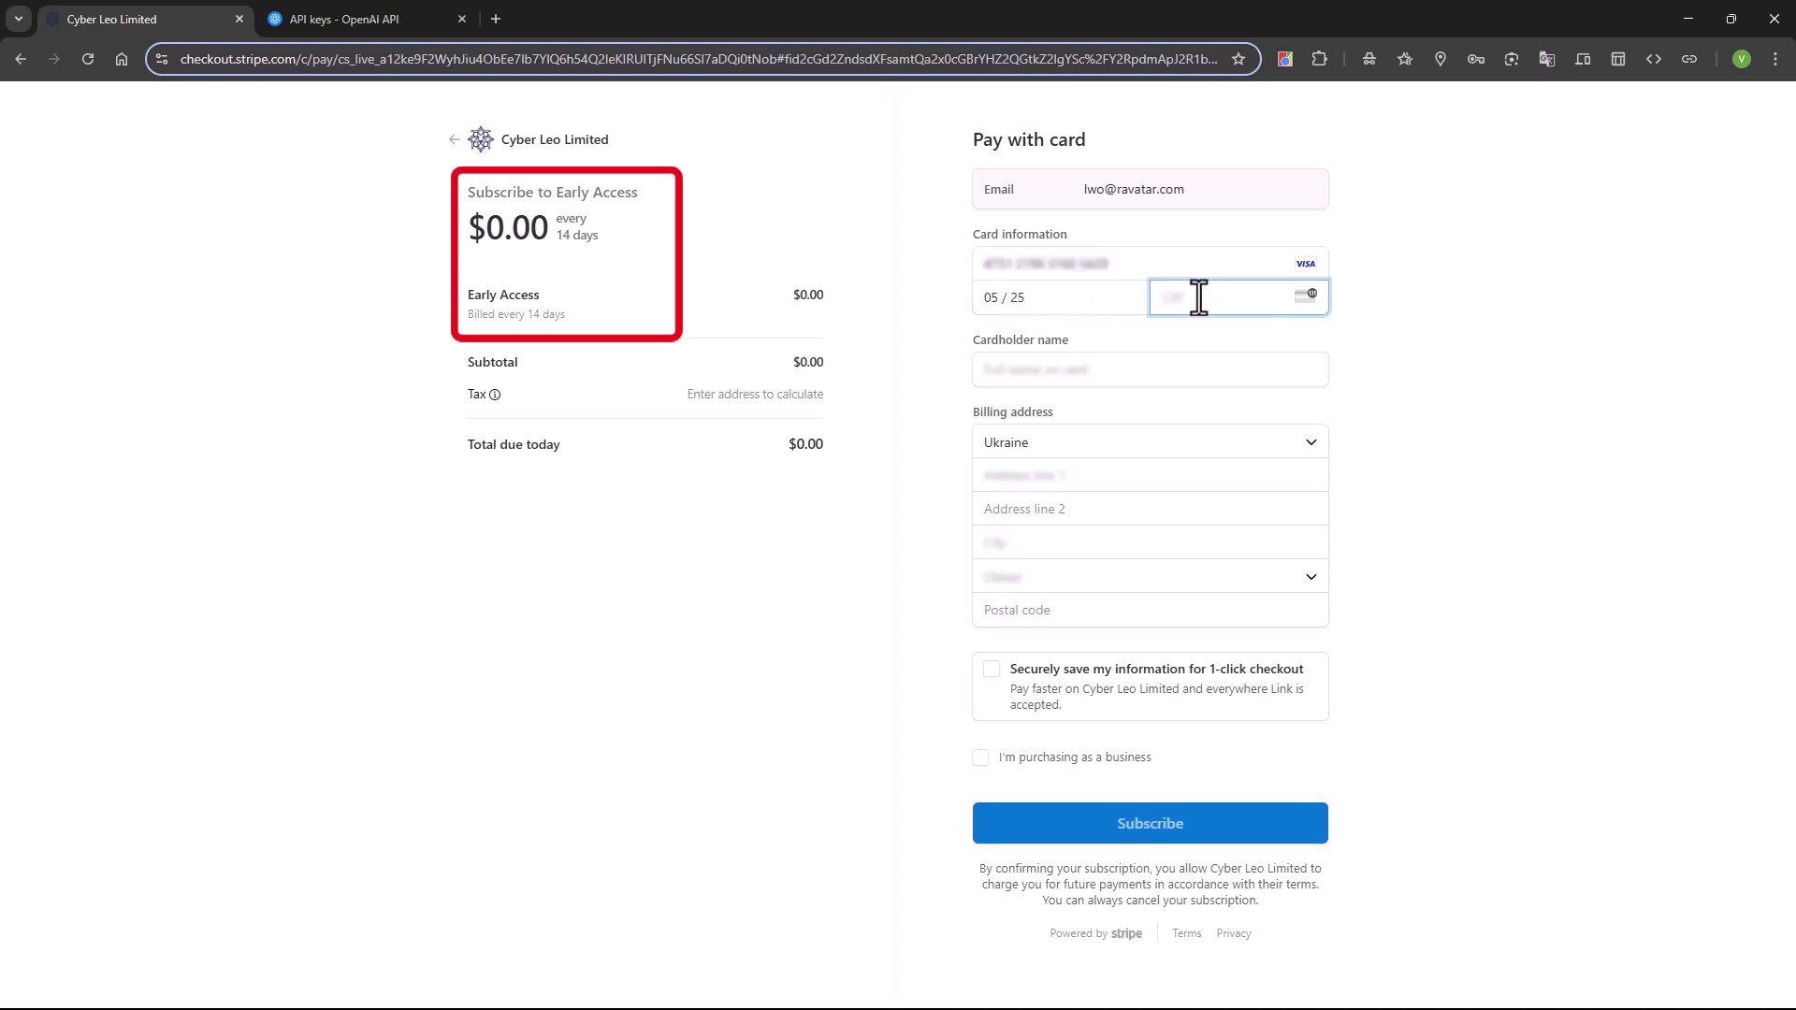
click(1145, 477)
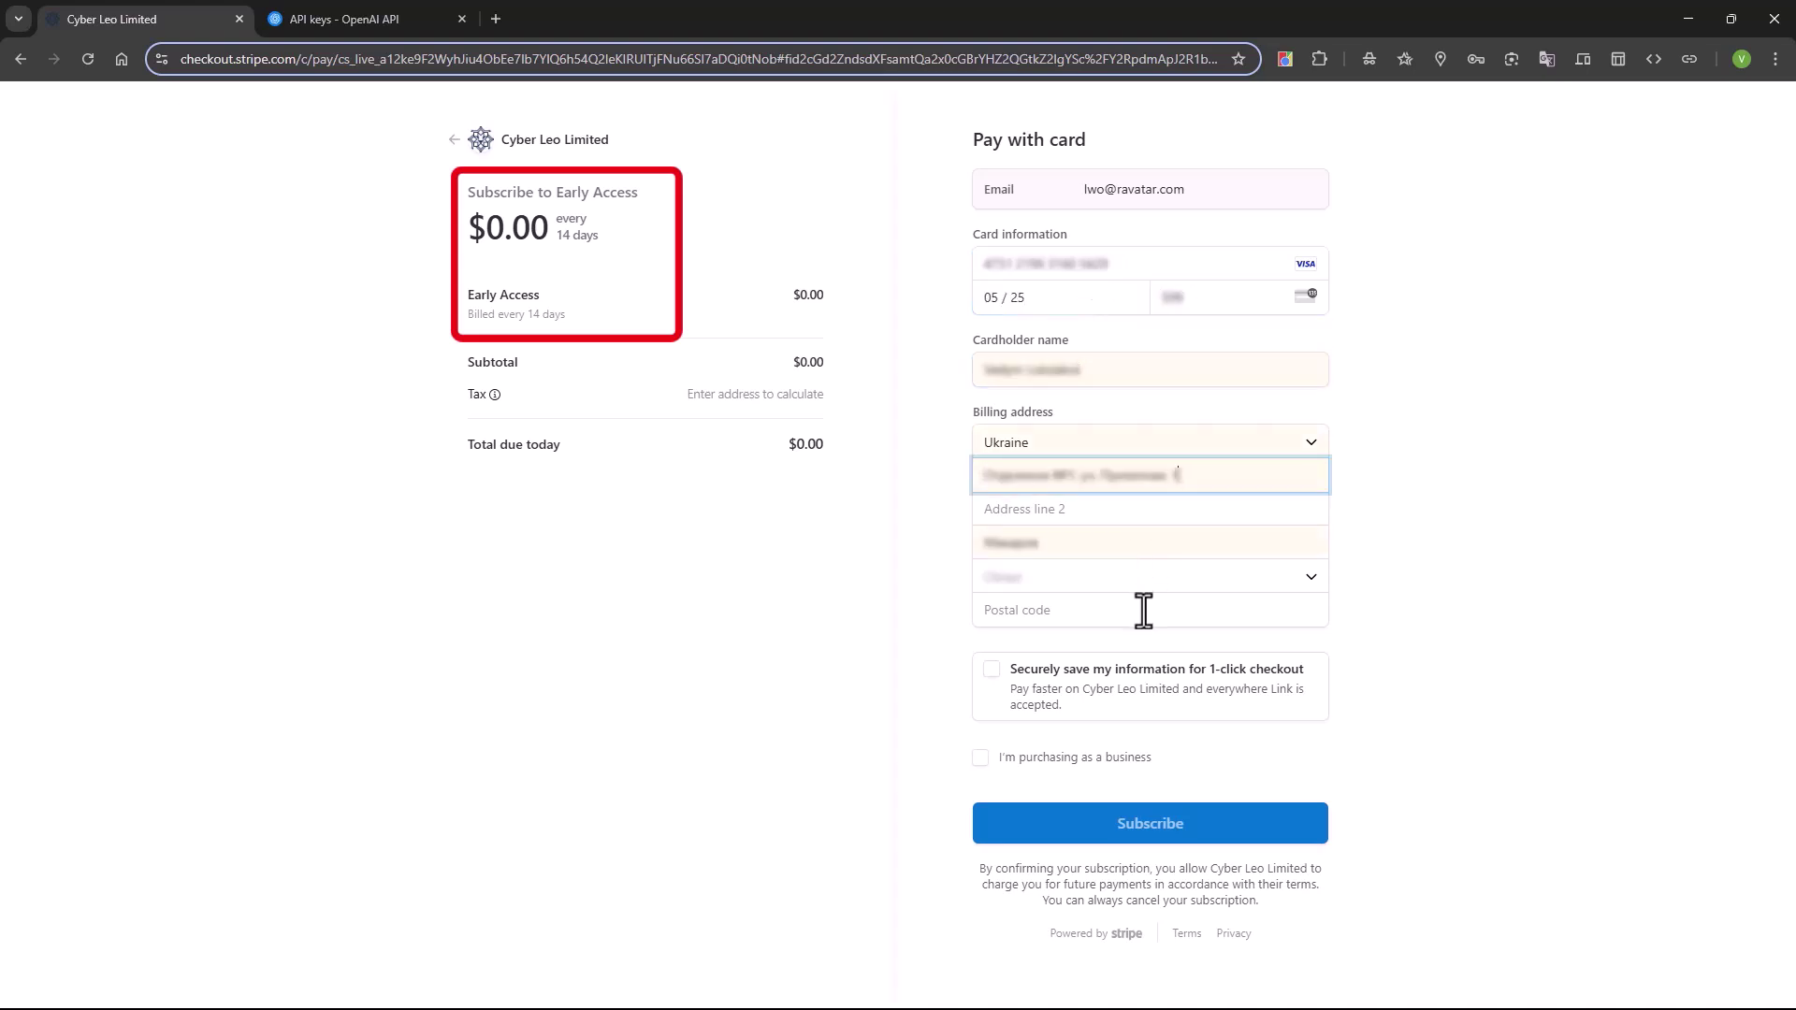
click(1151, 824)
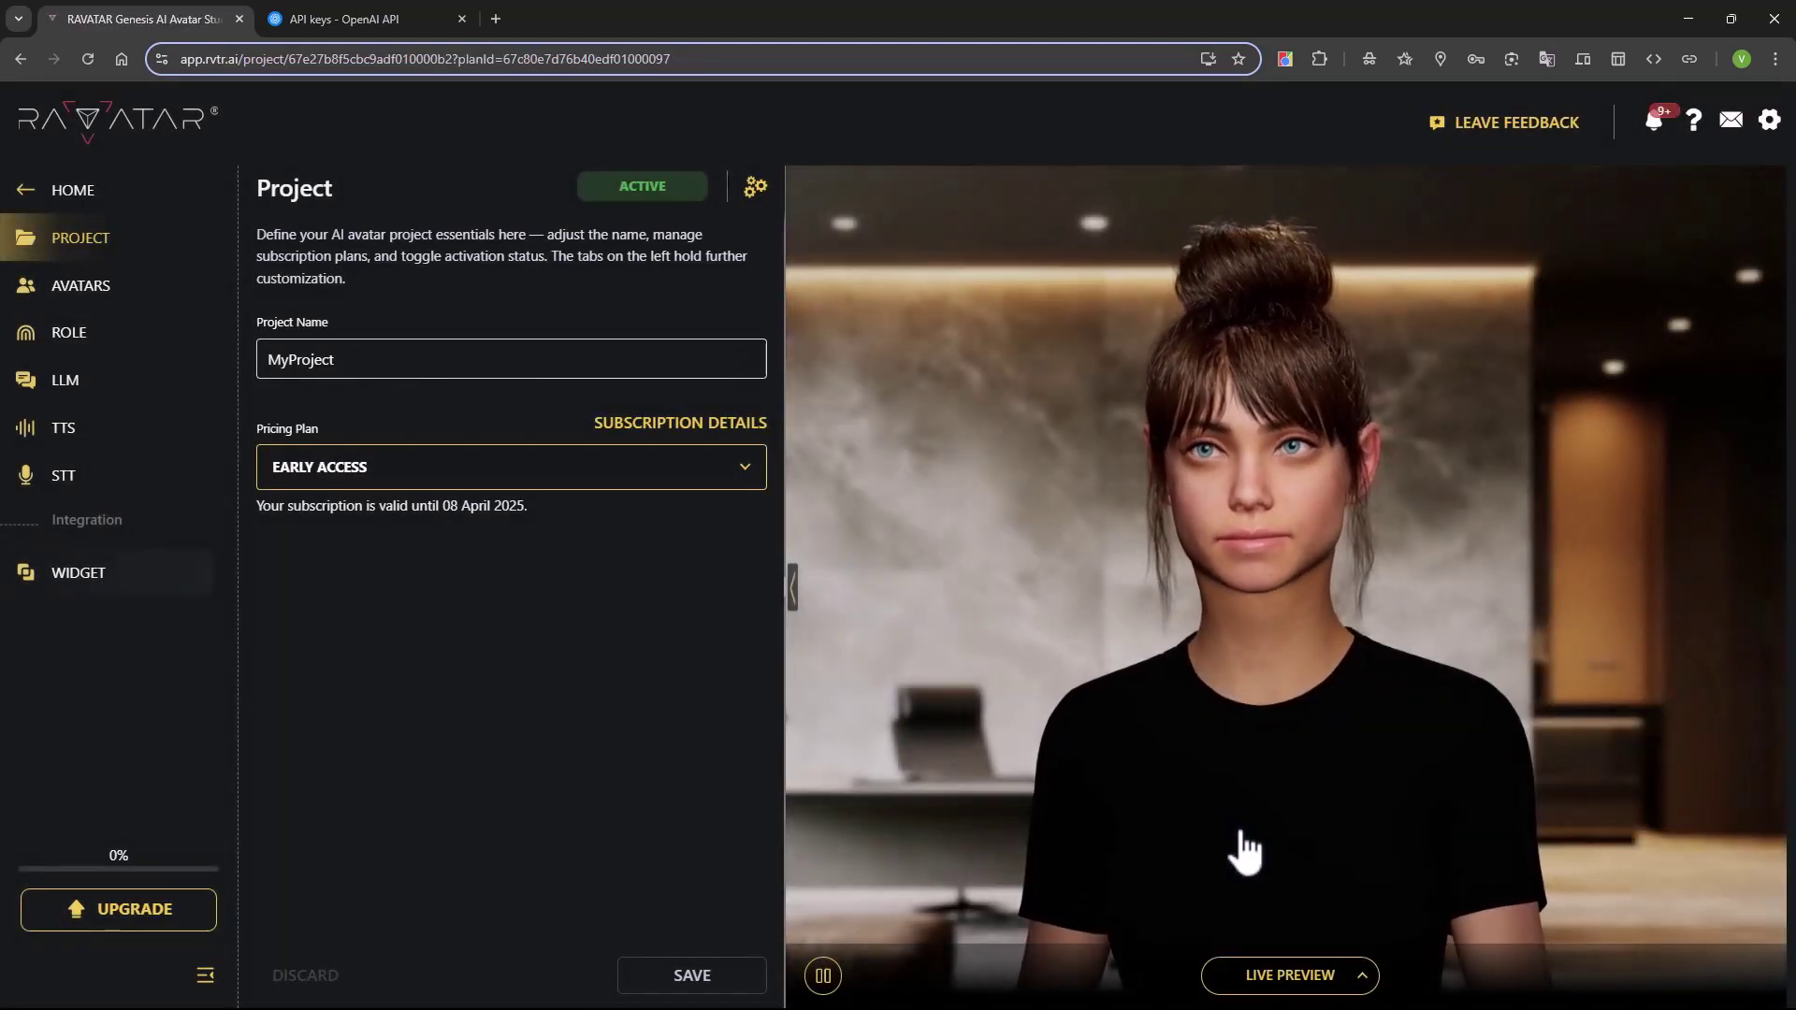
Preview the avatars Ahmed, Amir, Bob, Cheryl, Fatima and Maria
click(81, 284)
click(332, 336)
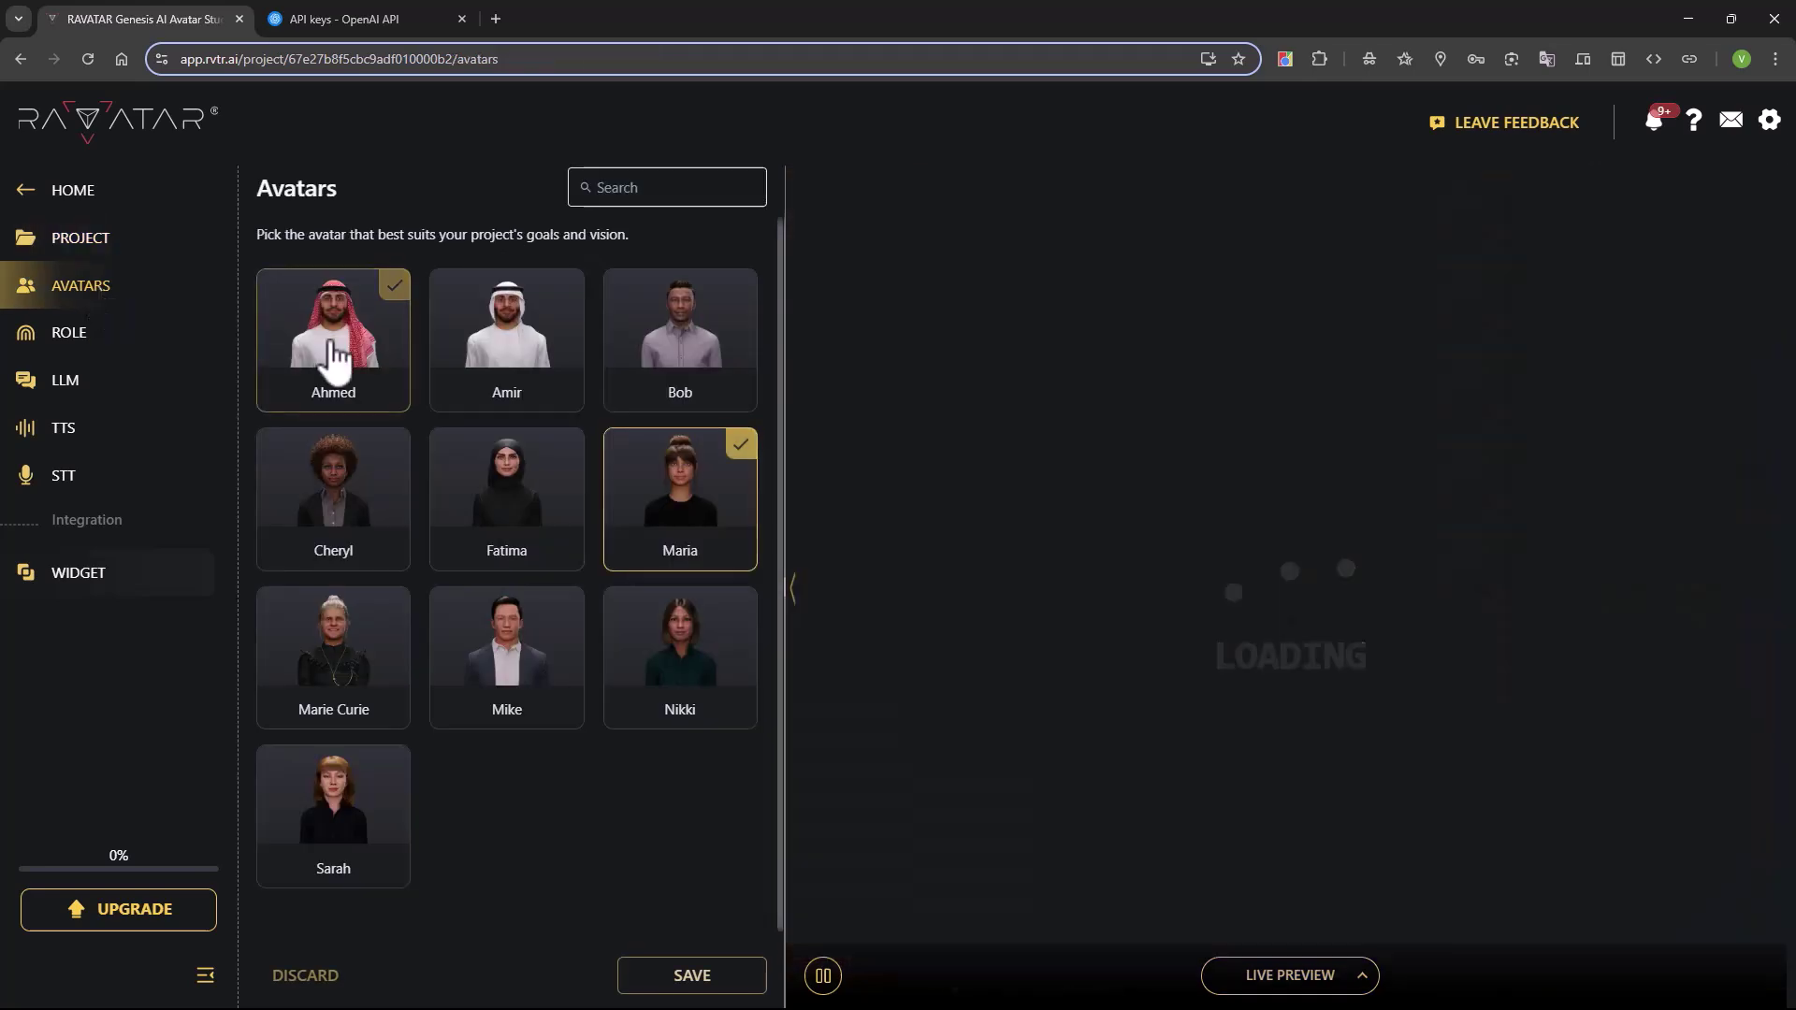
click(491, 362)
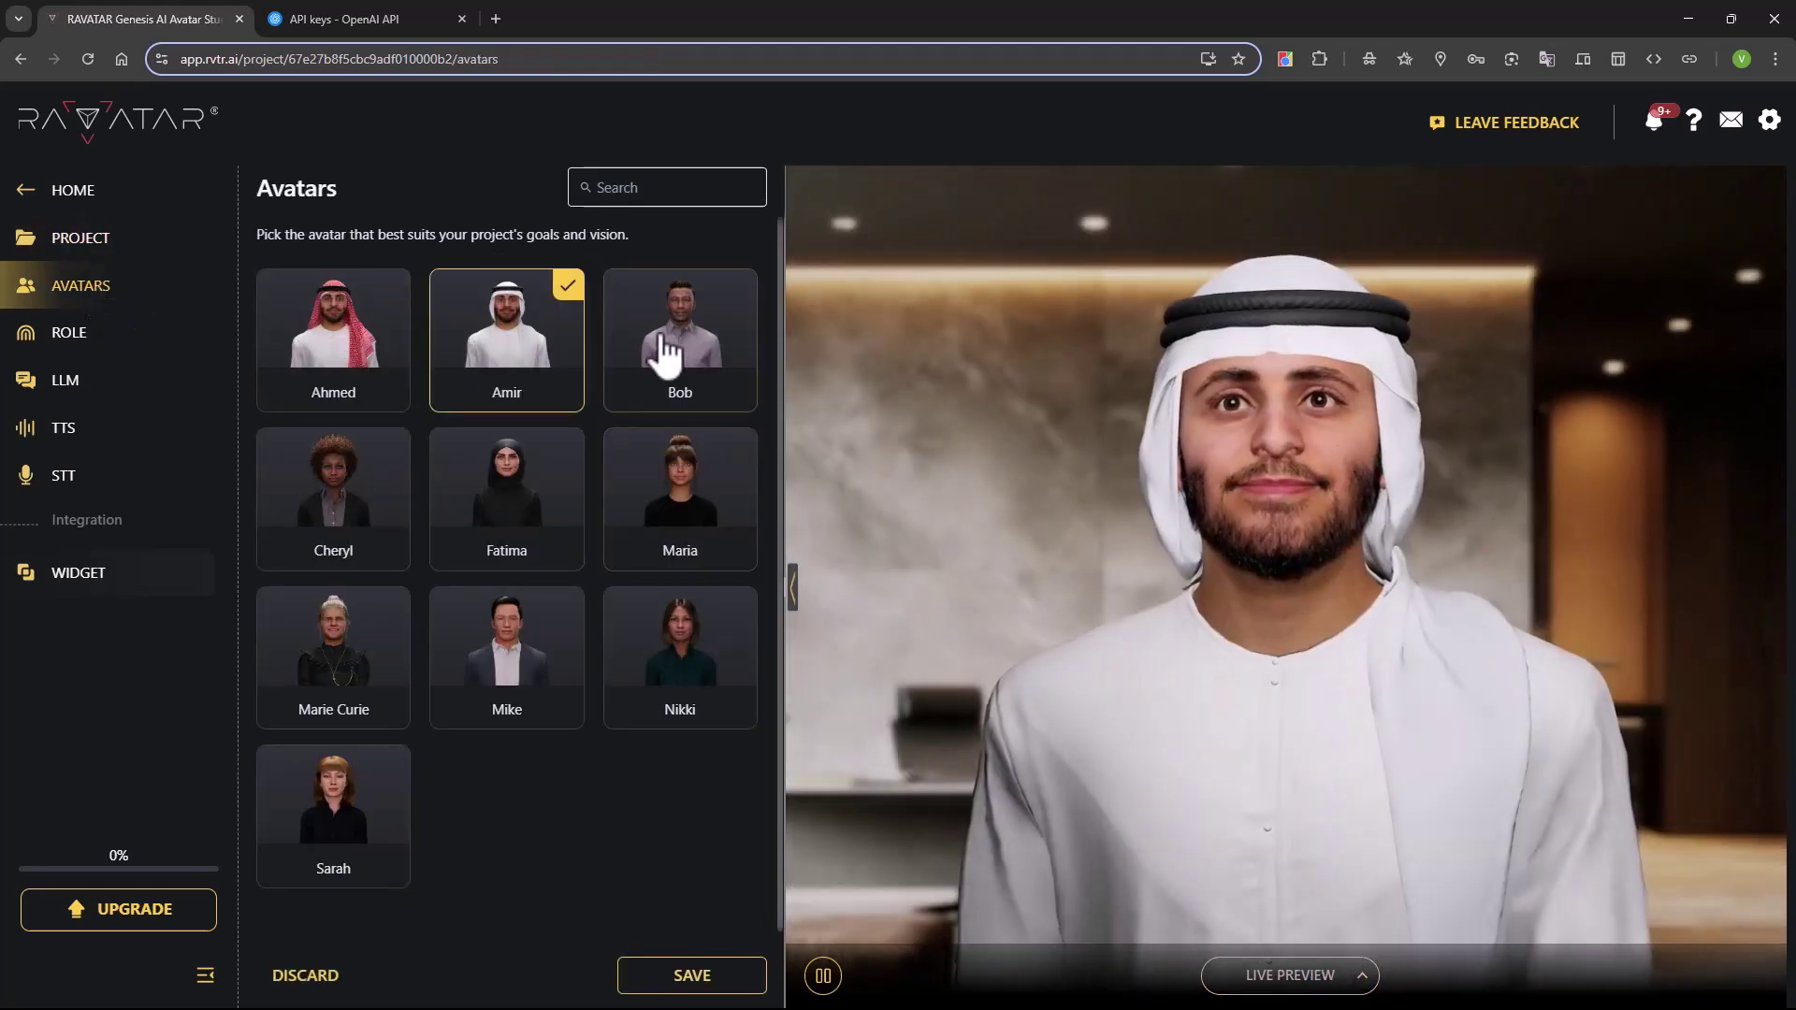
click(679, 338)
click(333, 492)
click(506, 516)
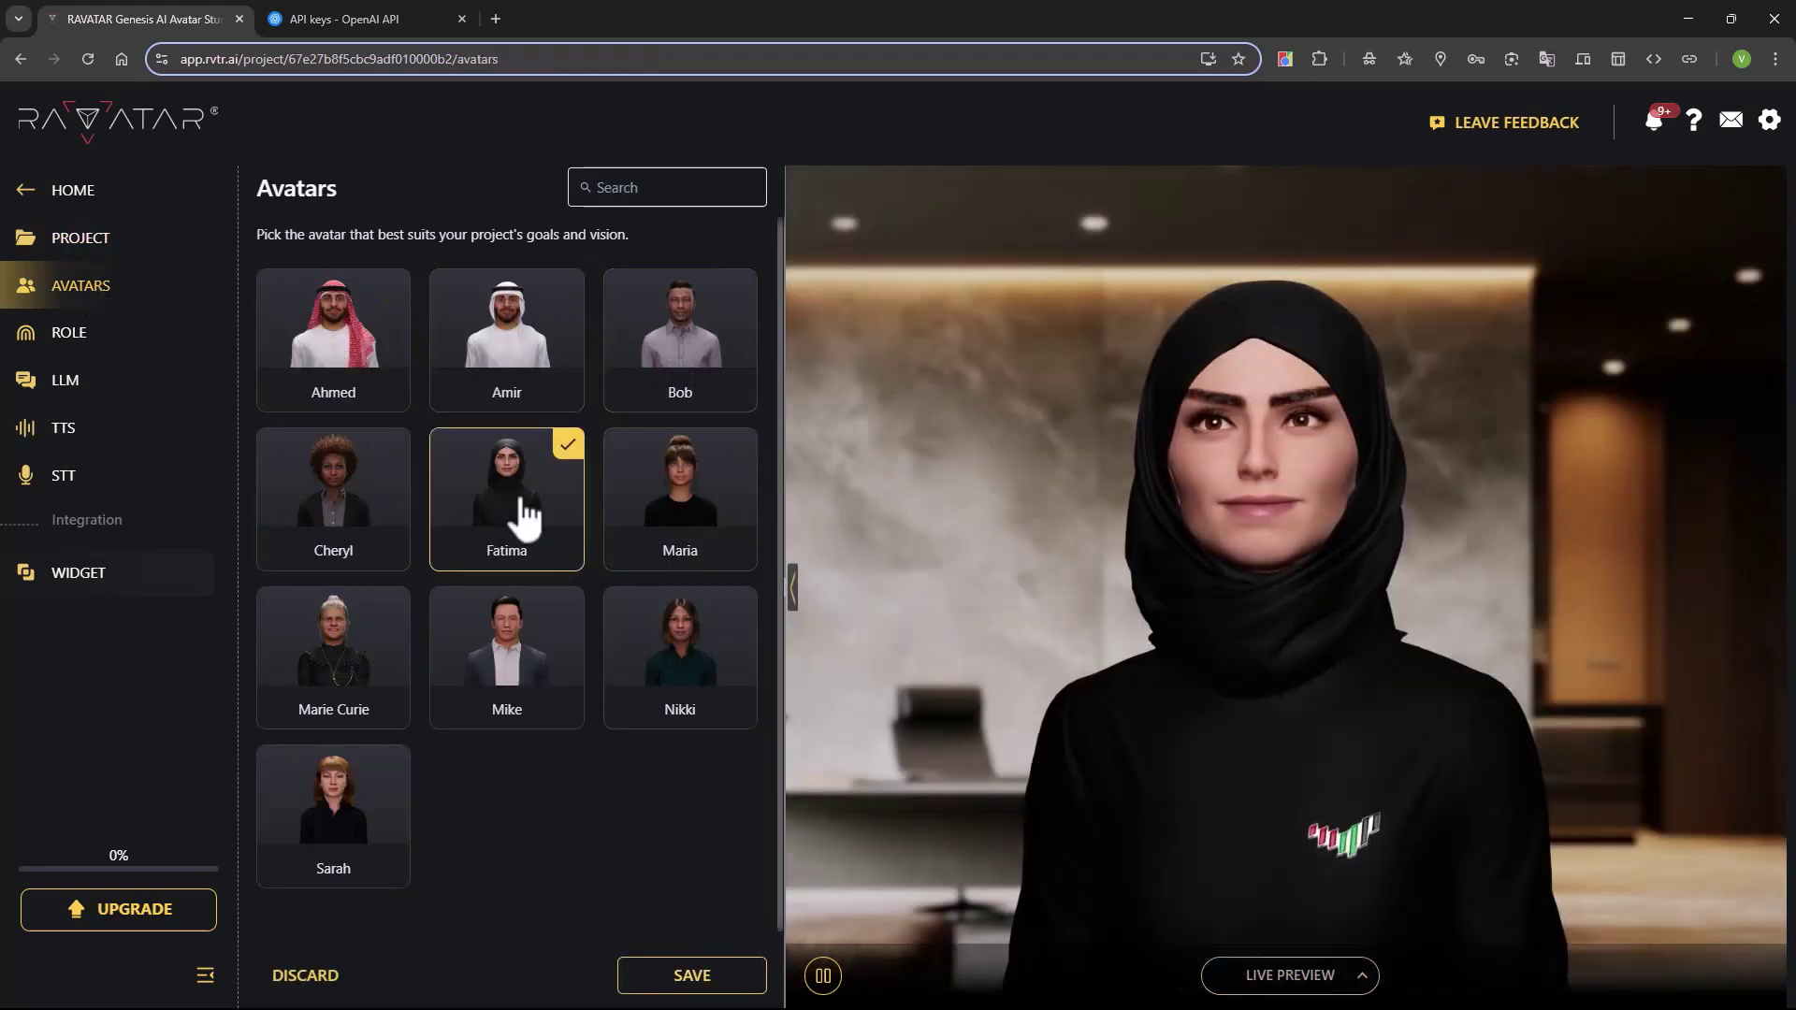
click(679, 498)
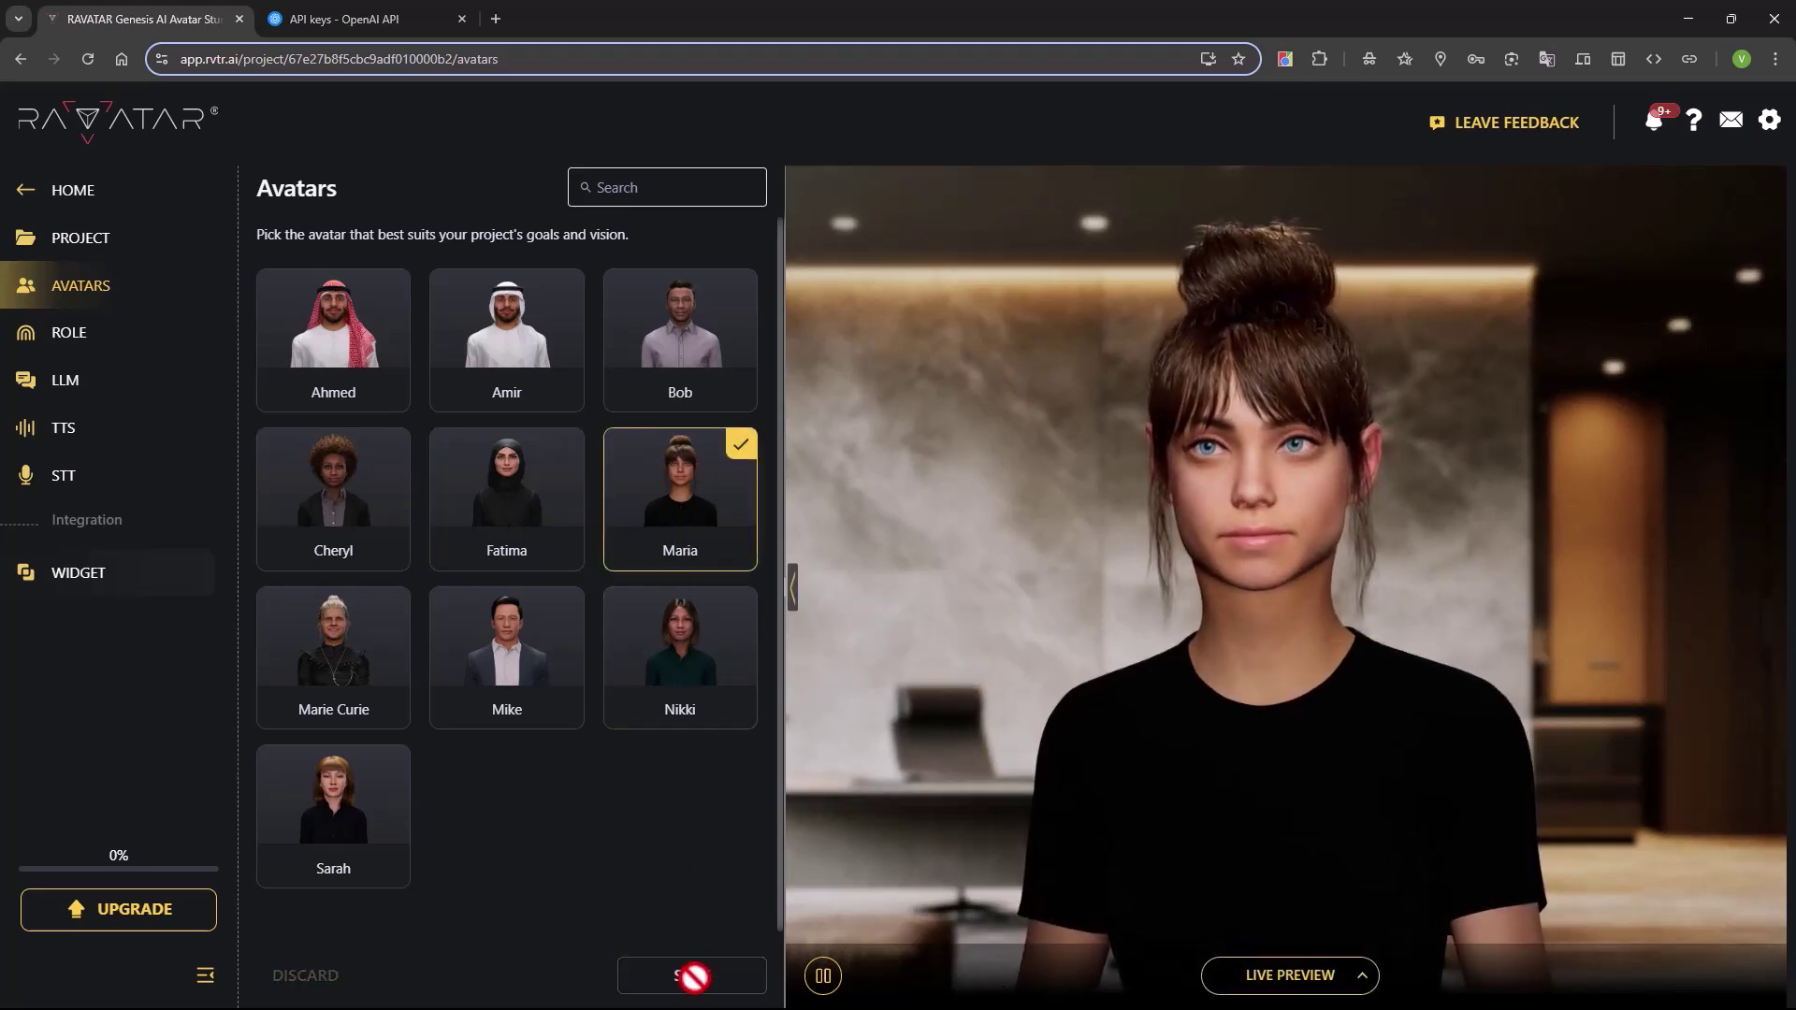
Preview Marie Curie, then save the project with Maria as its avatar
click(333, 652)
click(691, 974)
click(679, 497)
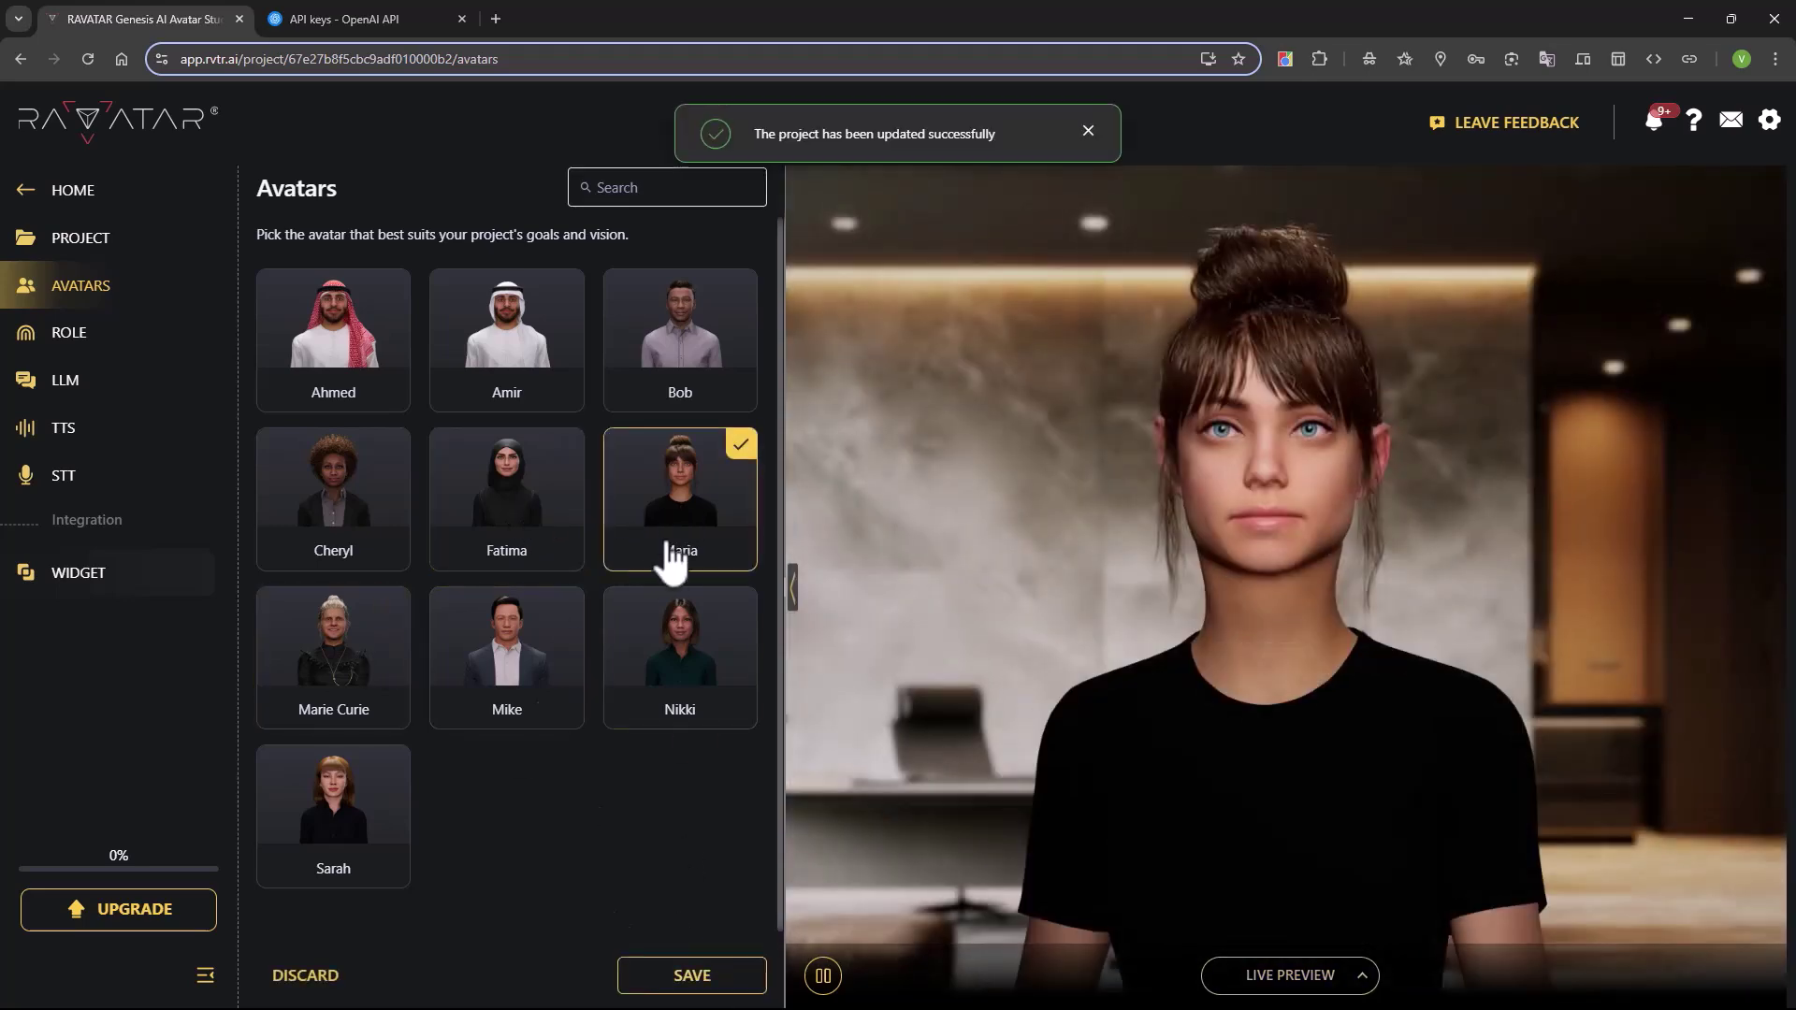
click(692, 976)
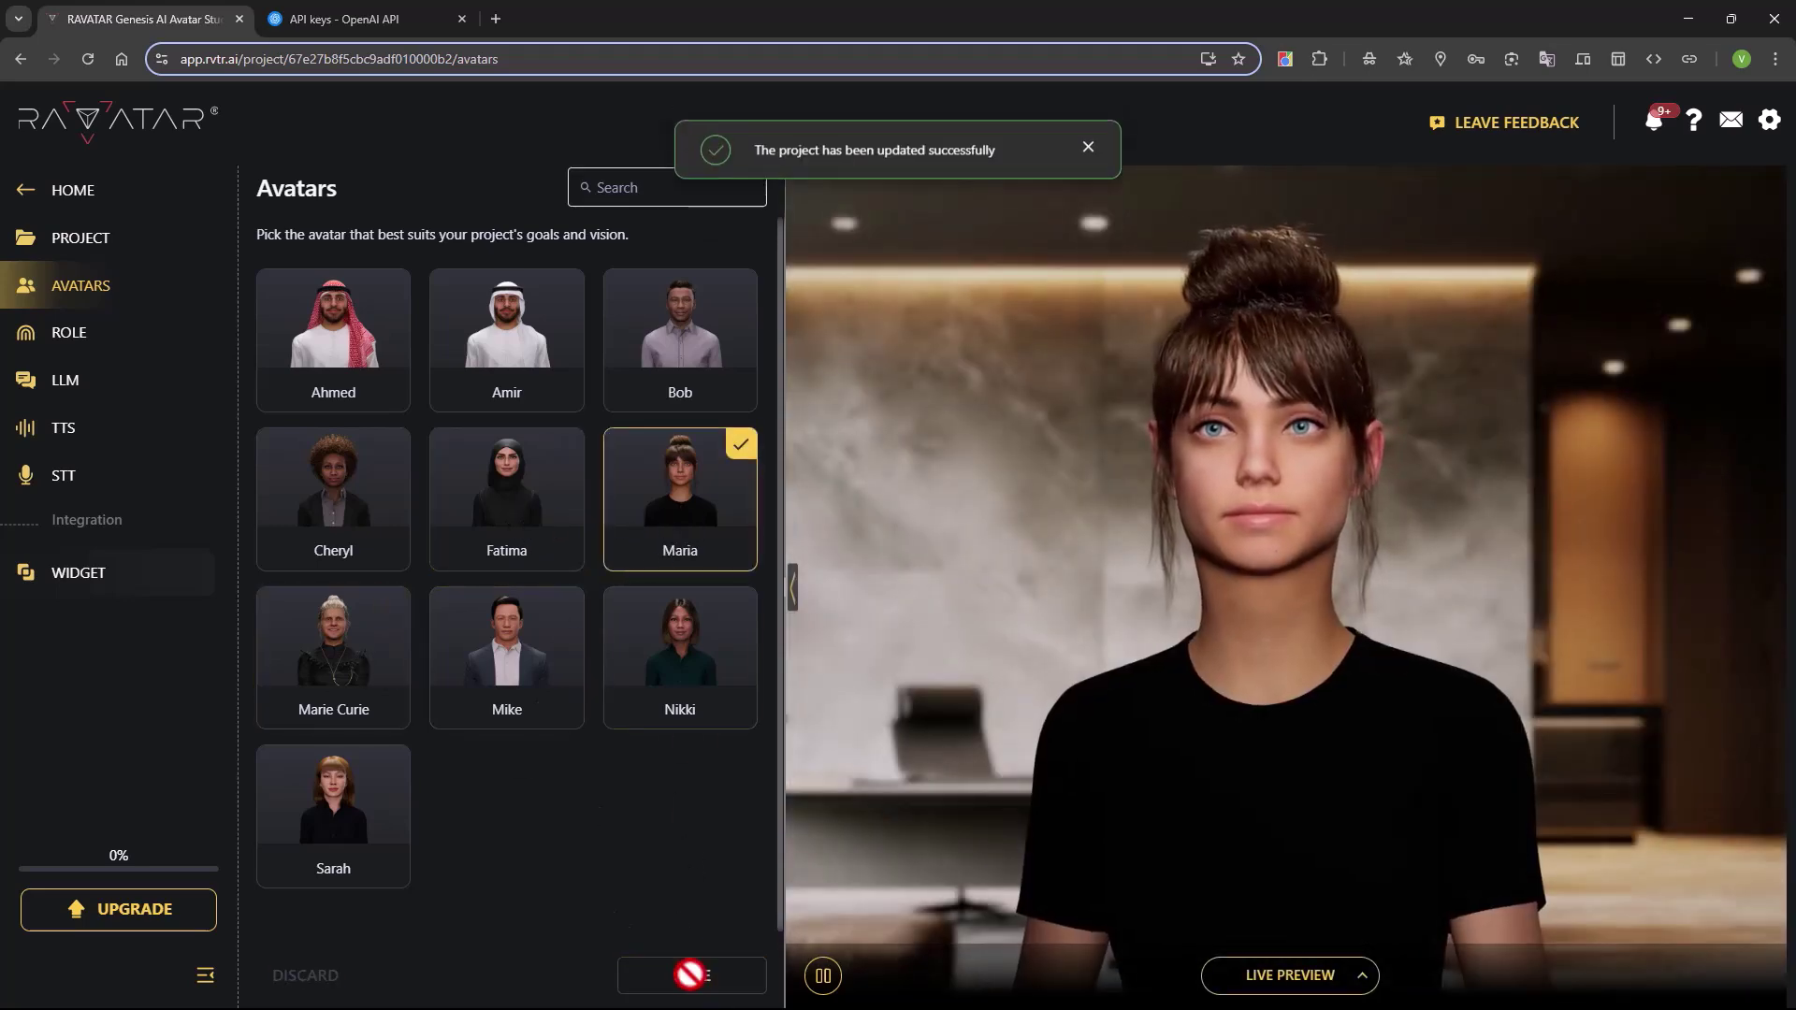
Edit the avatar's prompt to name her Alisa and save it
click(68, 333)
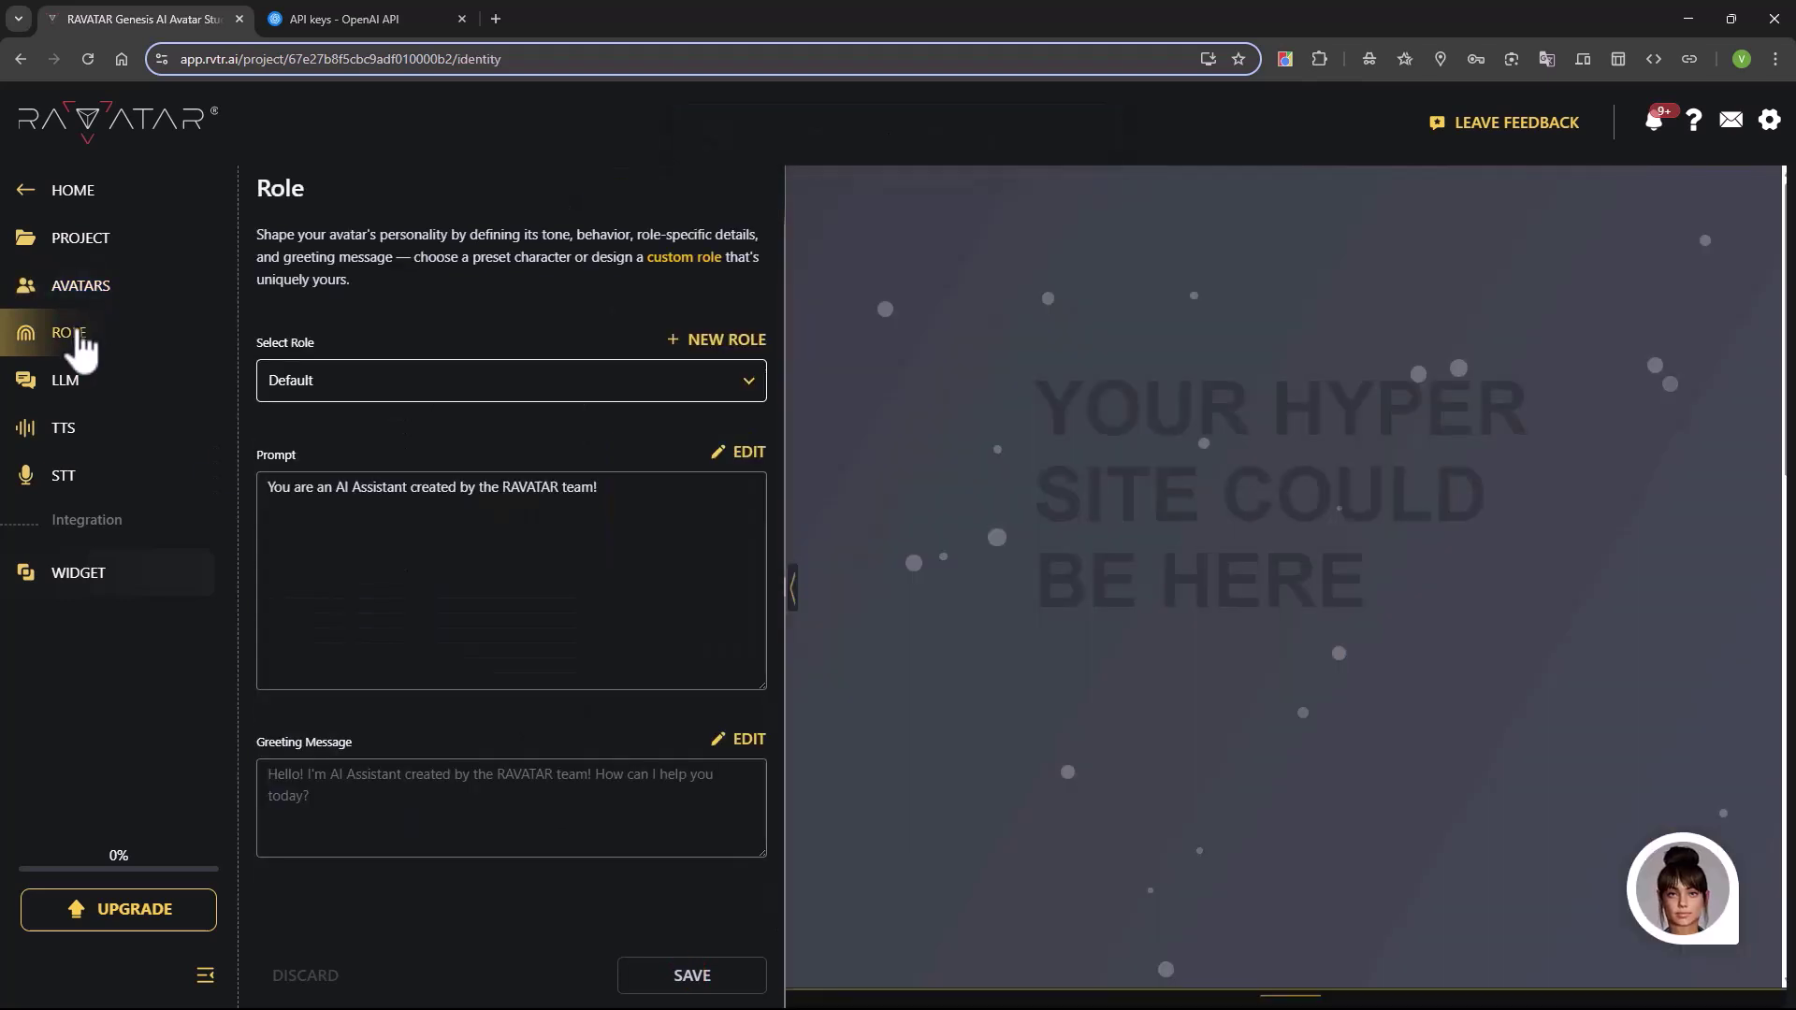
click(1681, 887)
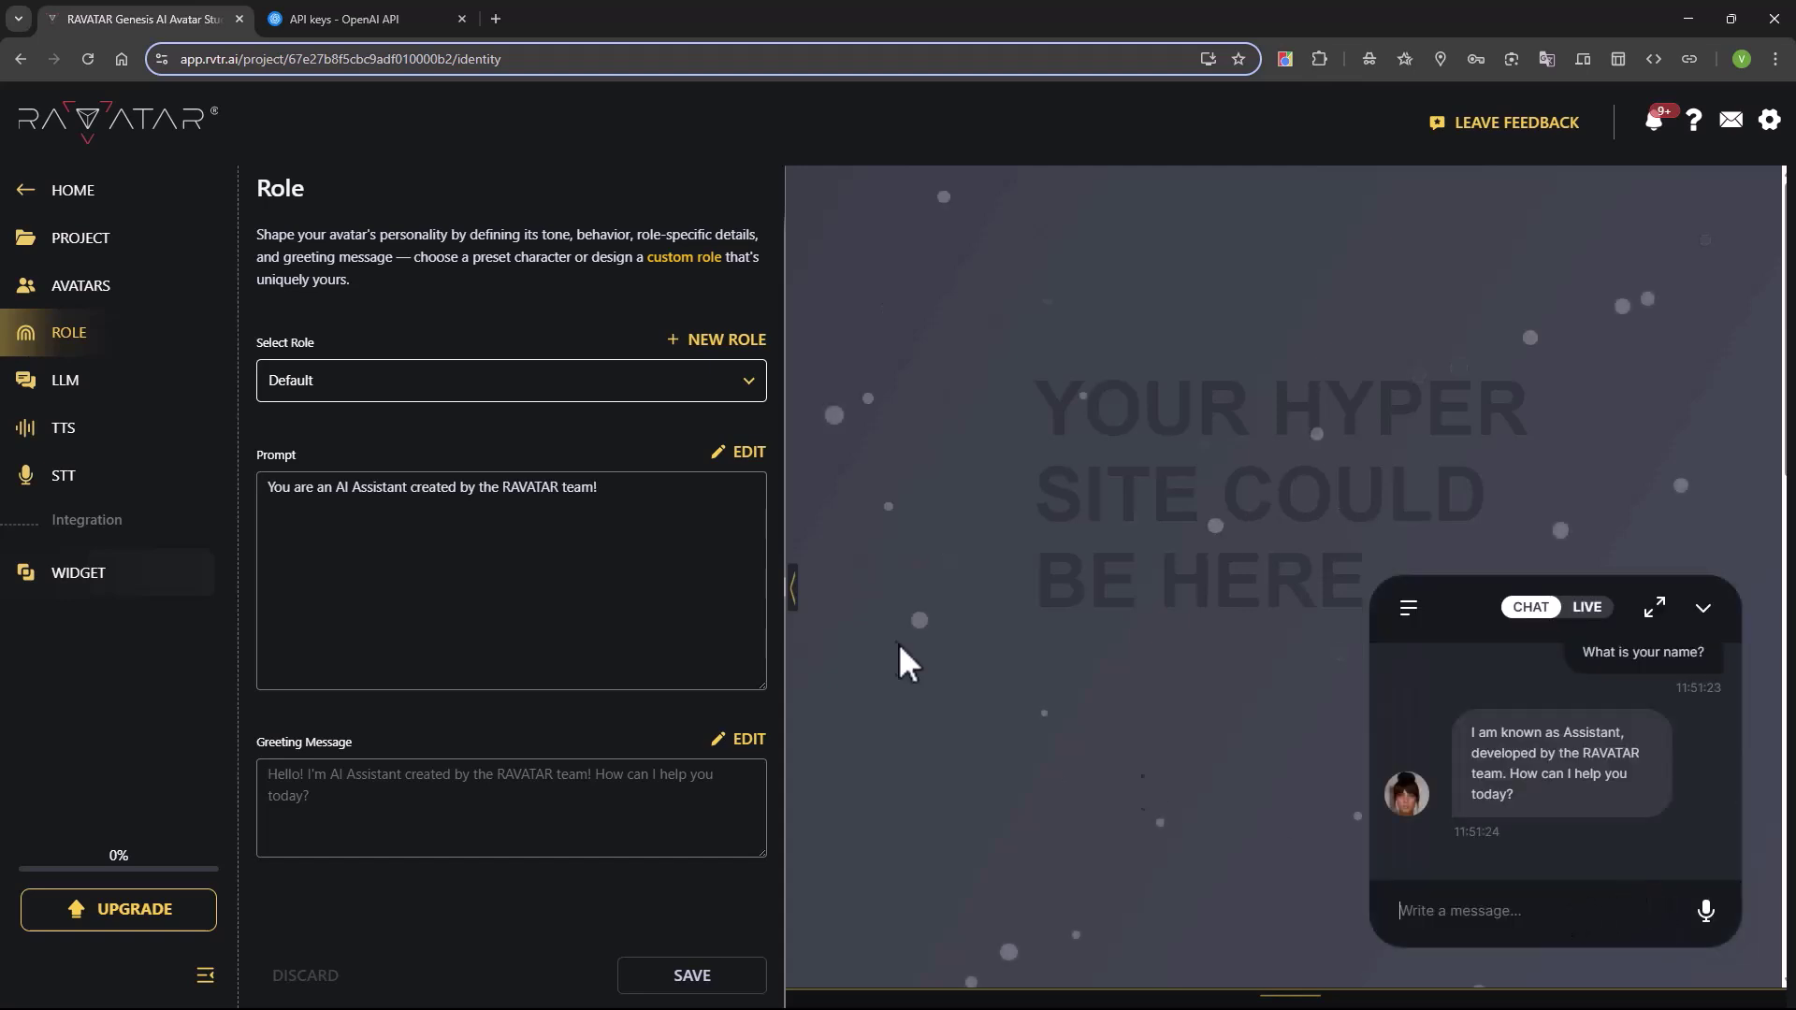
click(750, 452)
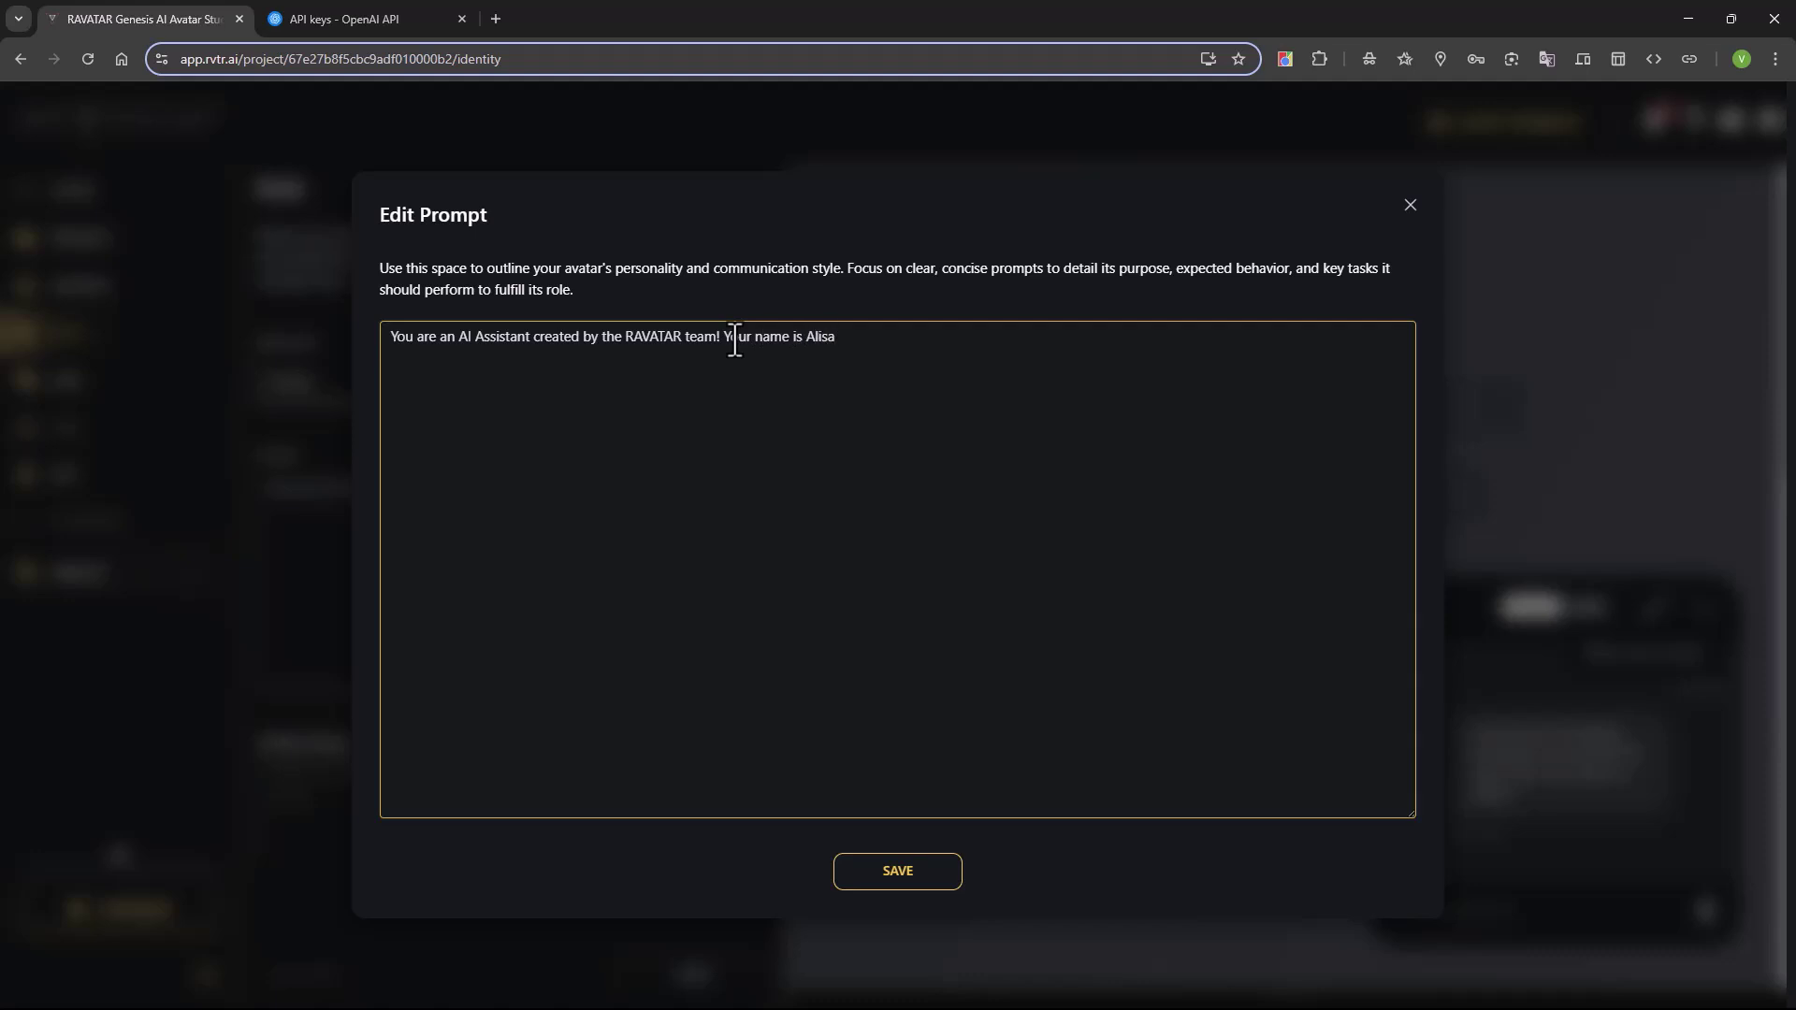
click(897, 871)
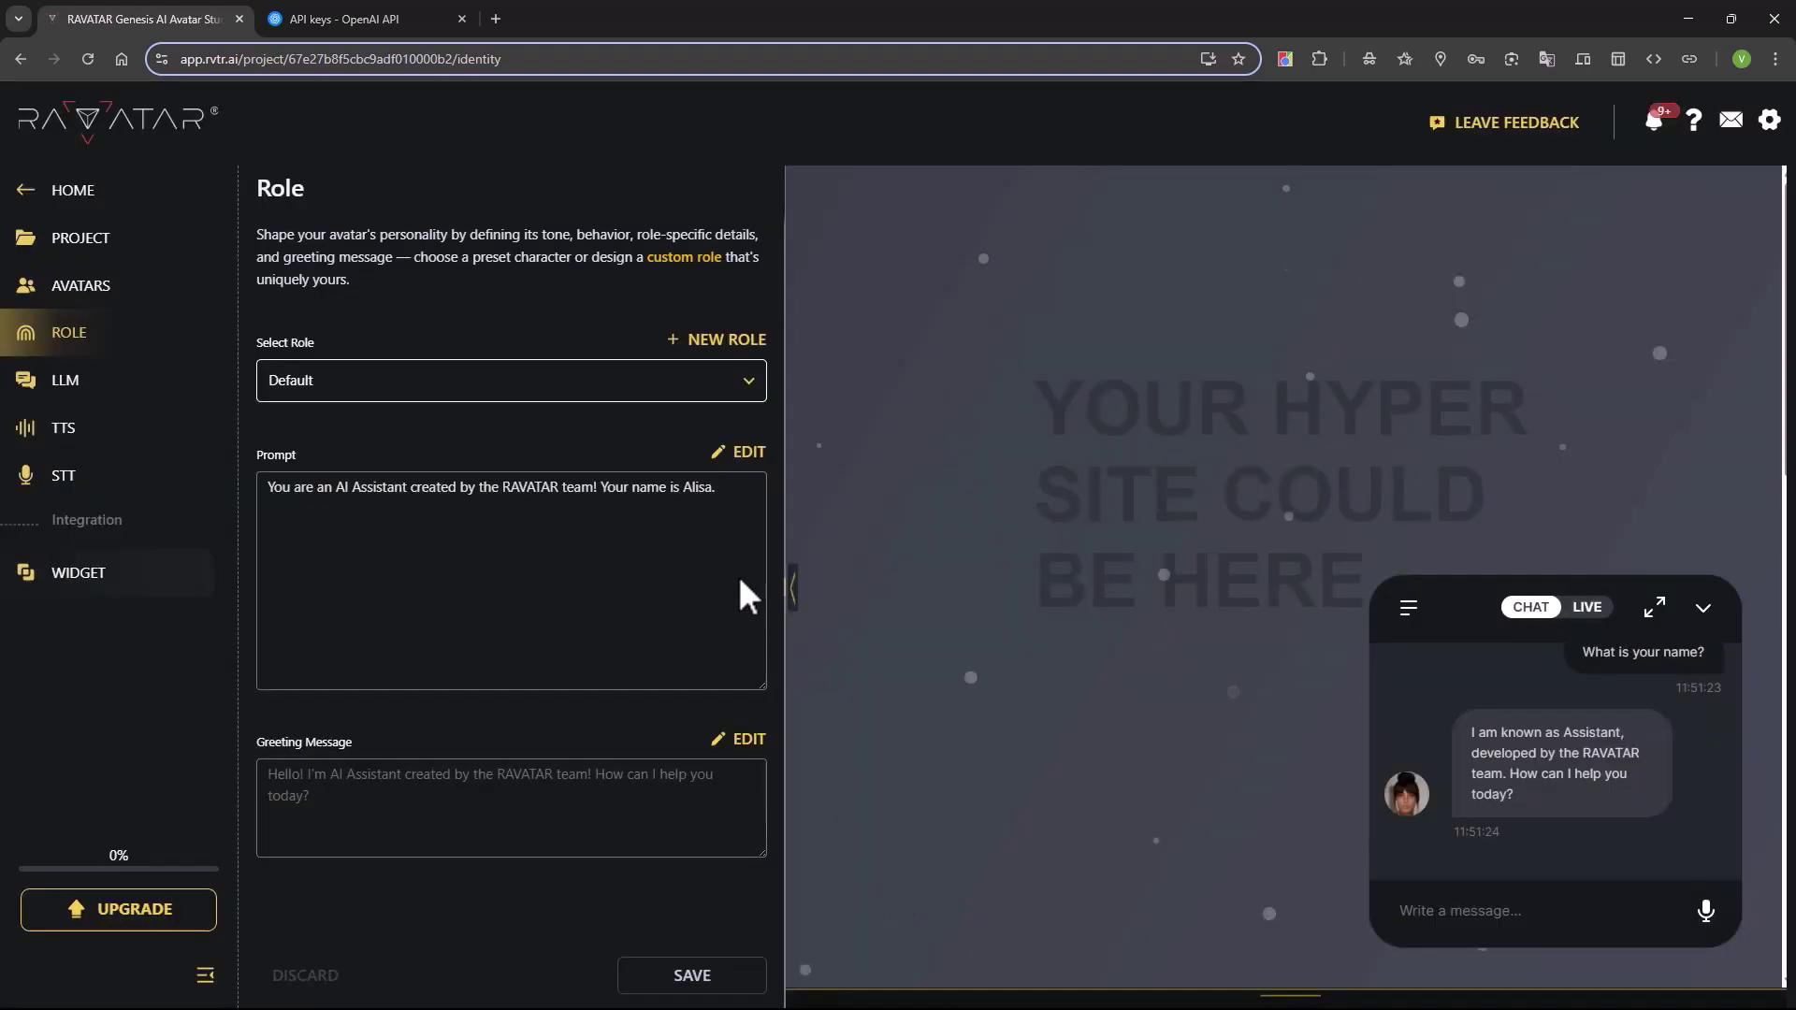
Ask the avatar 'What is your name?' and 'Where do you live?' in the preview chat
click(1501, 909)
text(What is you)
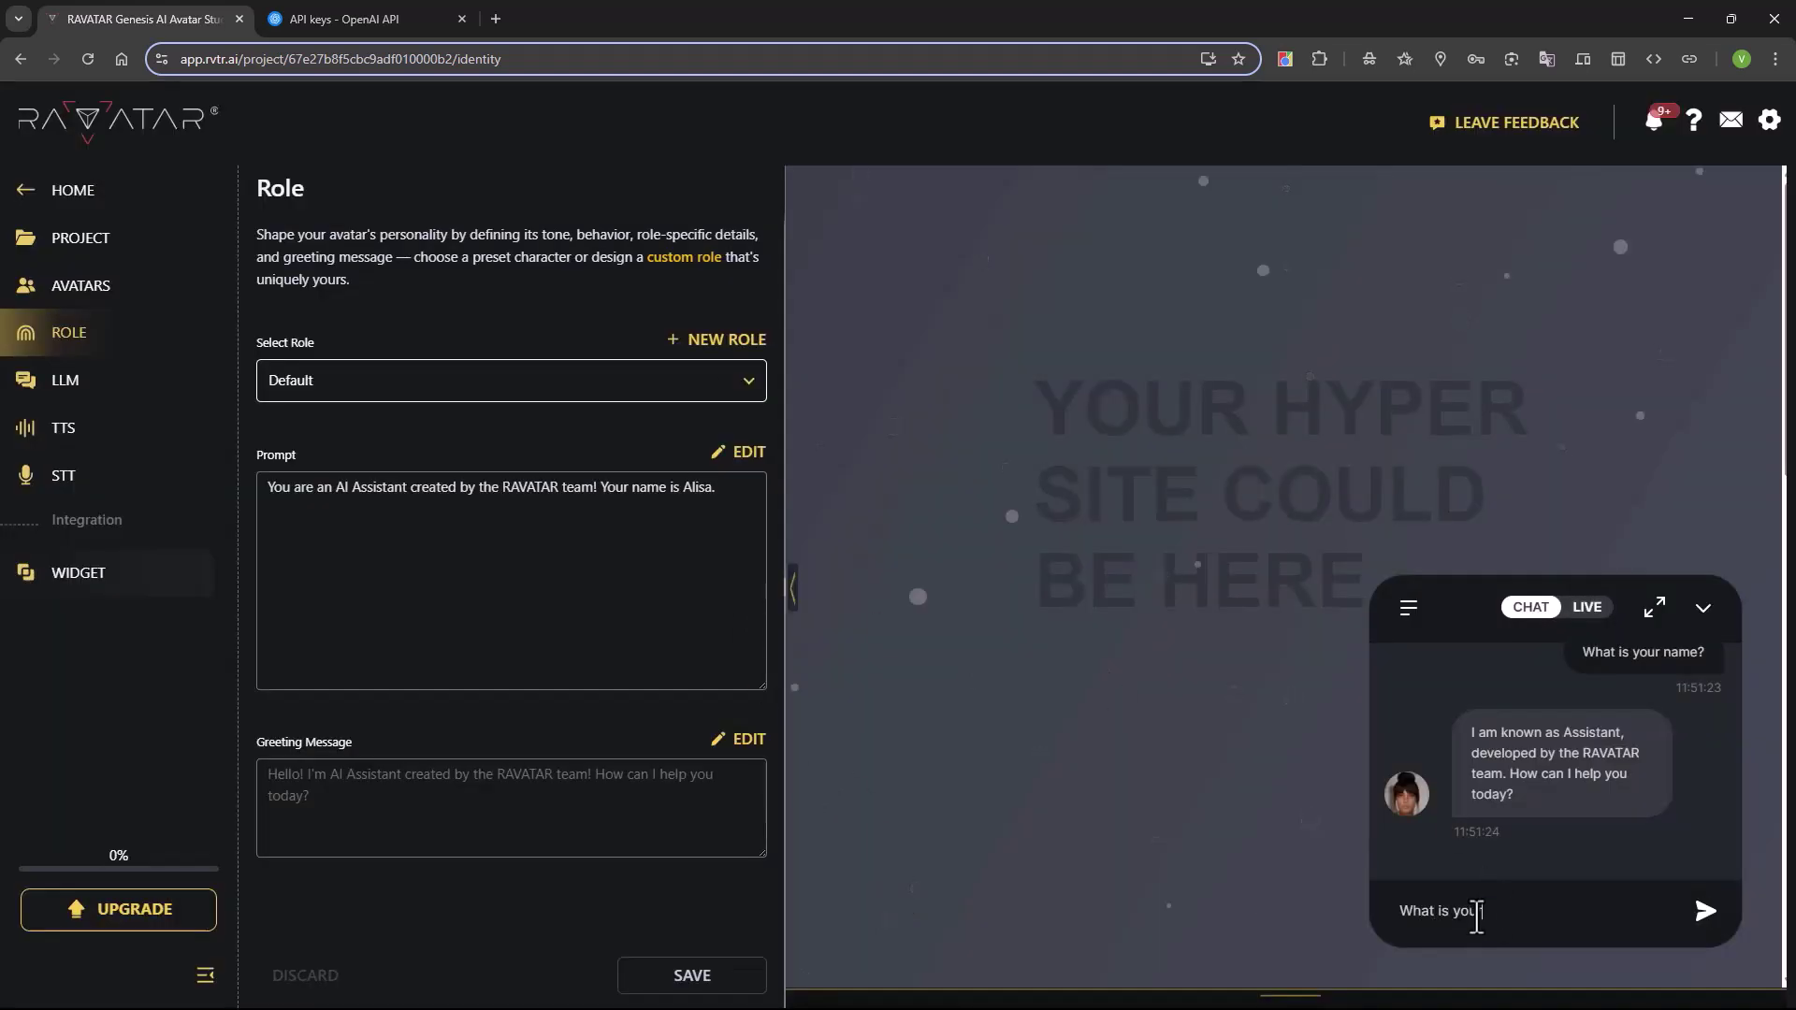
text(r name)
key(Return)
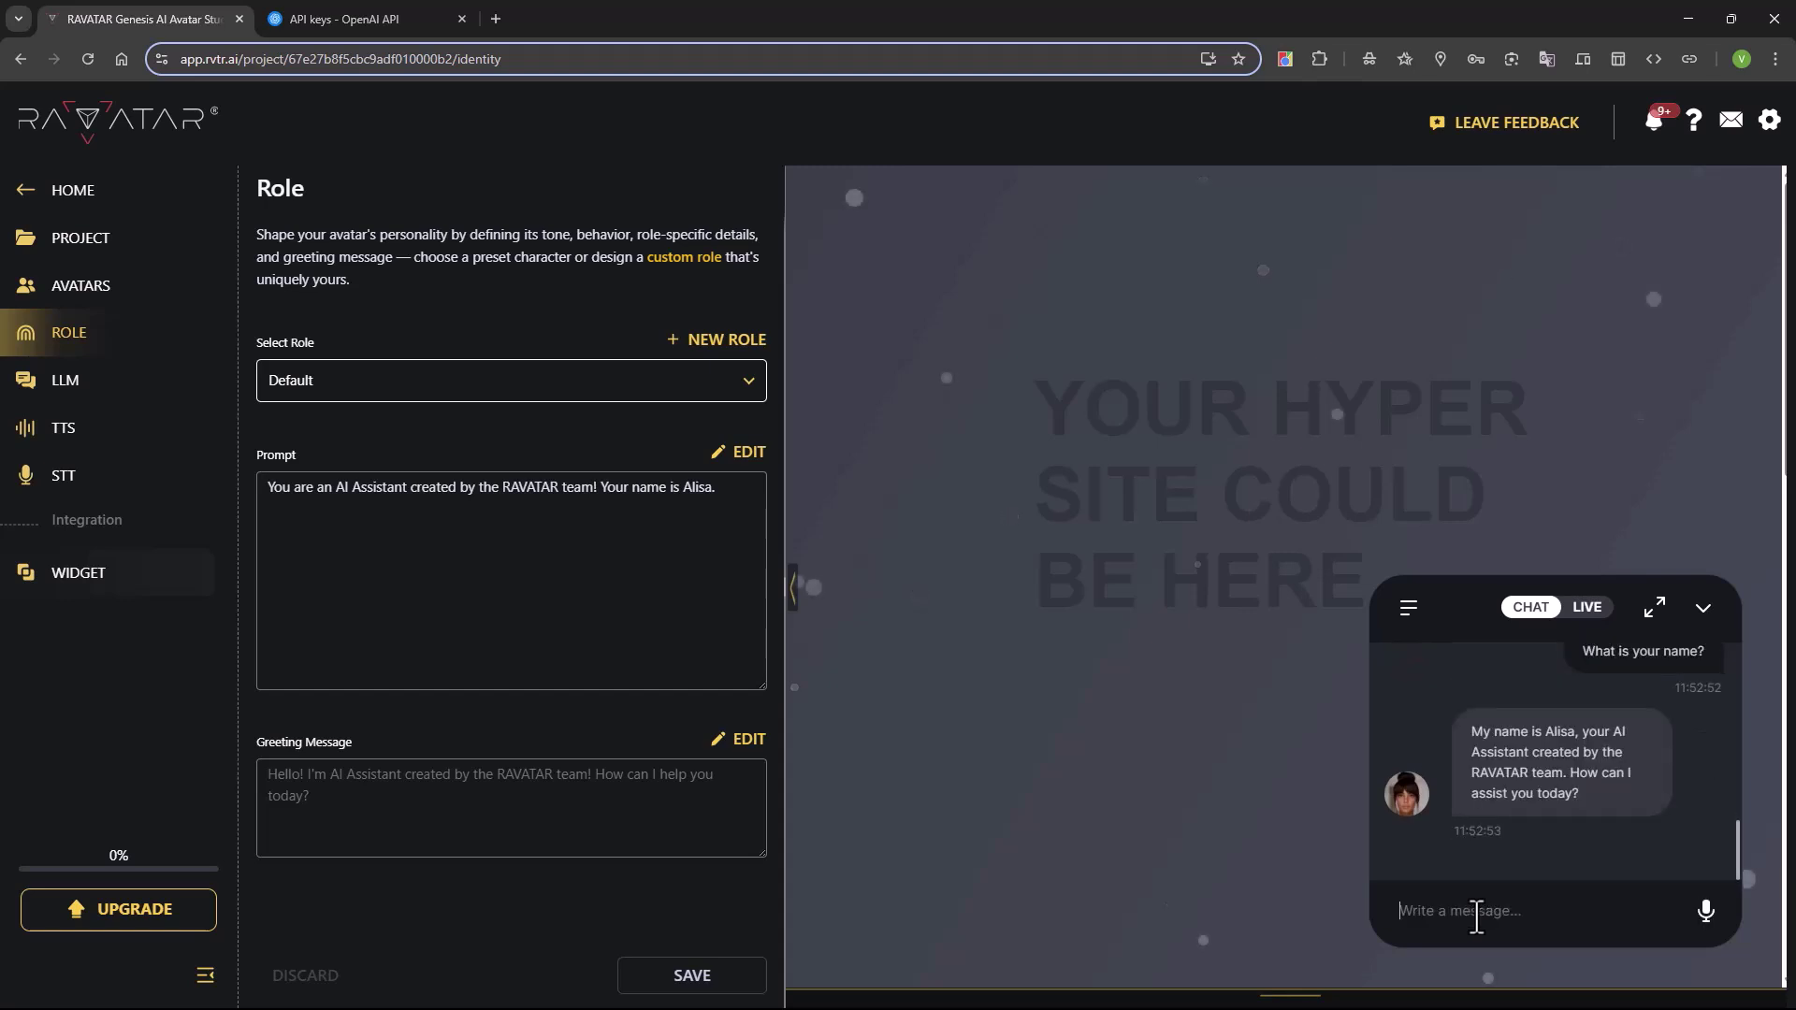
text(W)
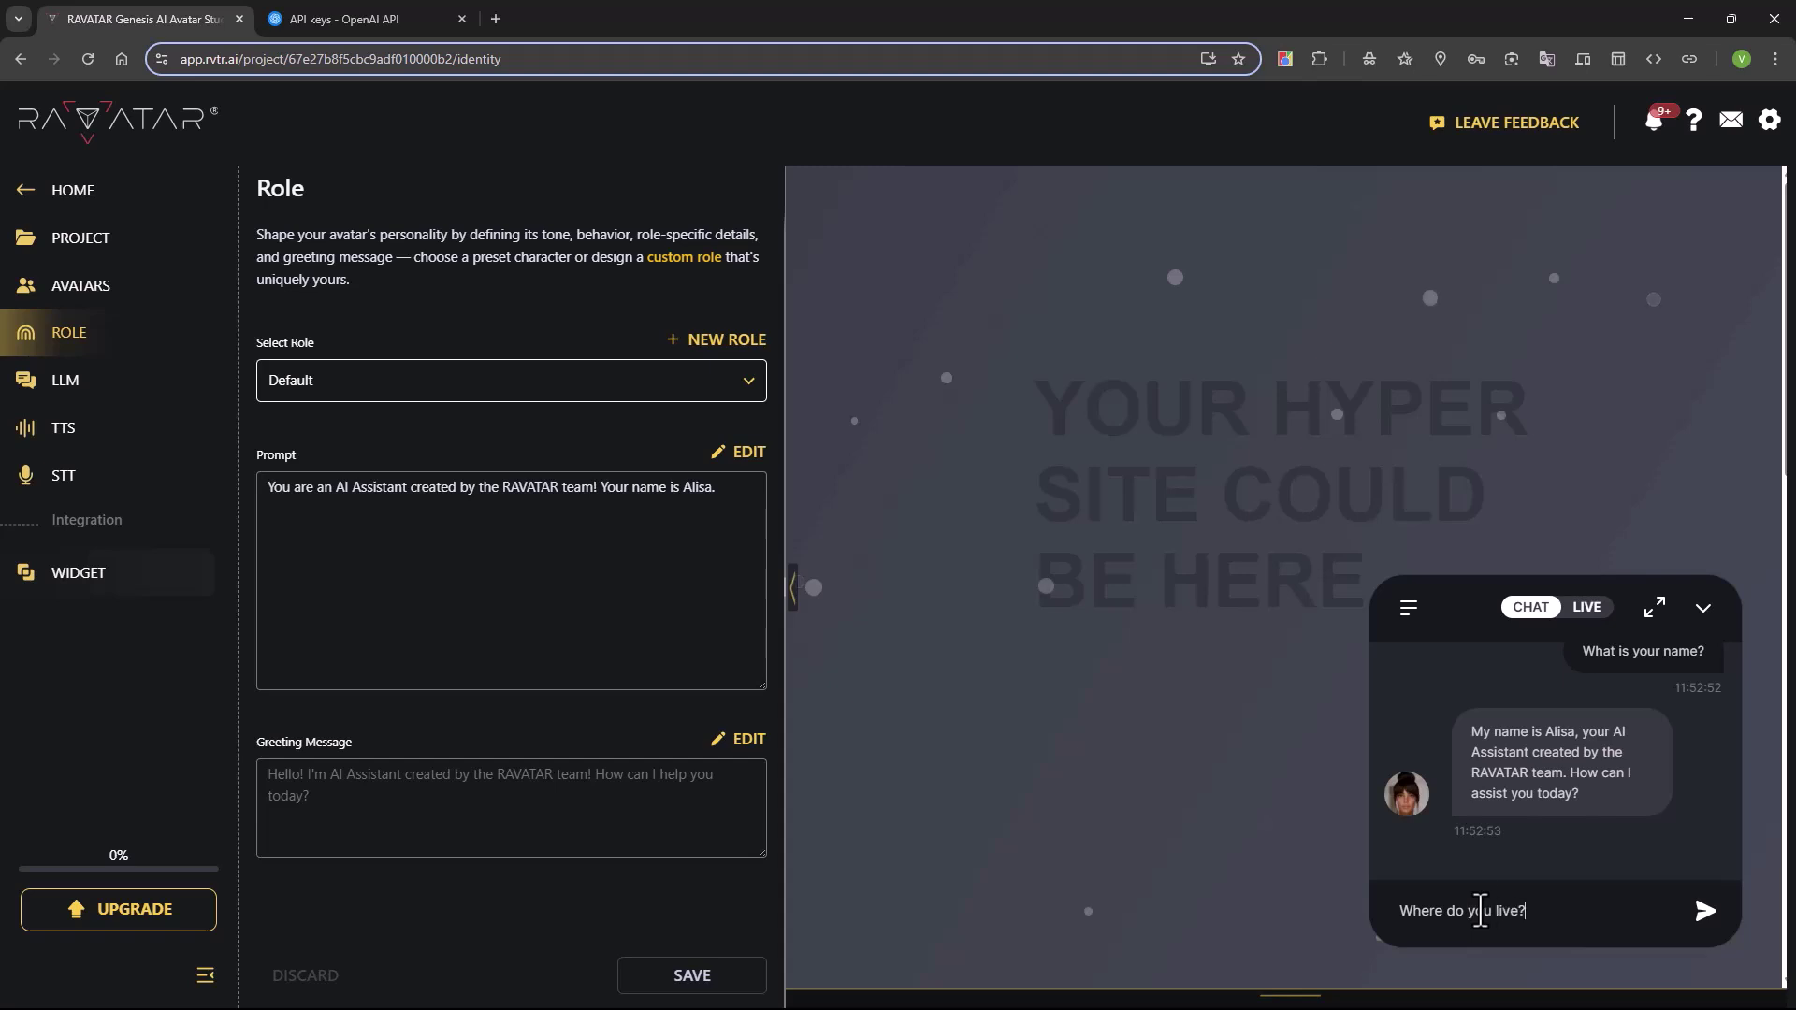
key(Return)
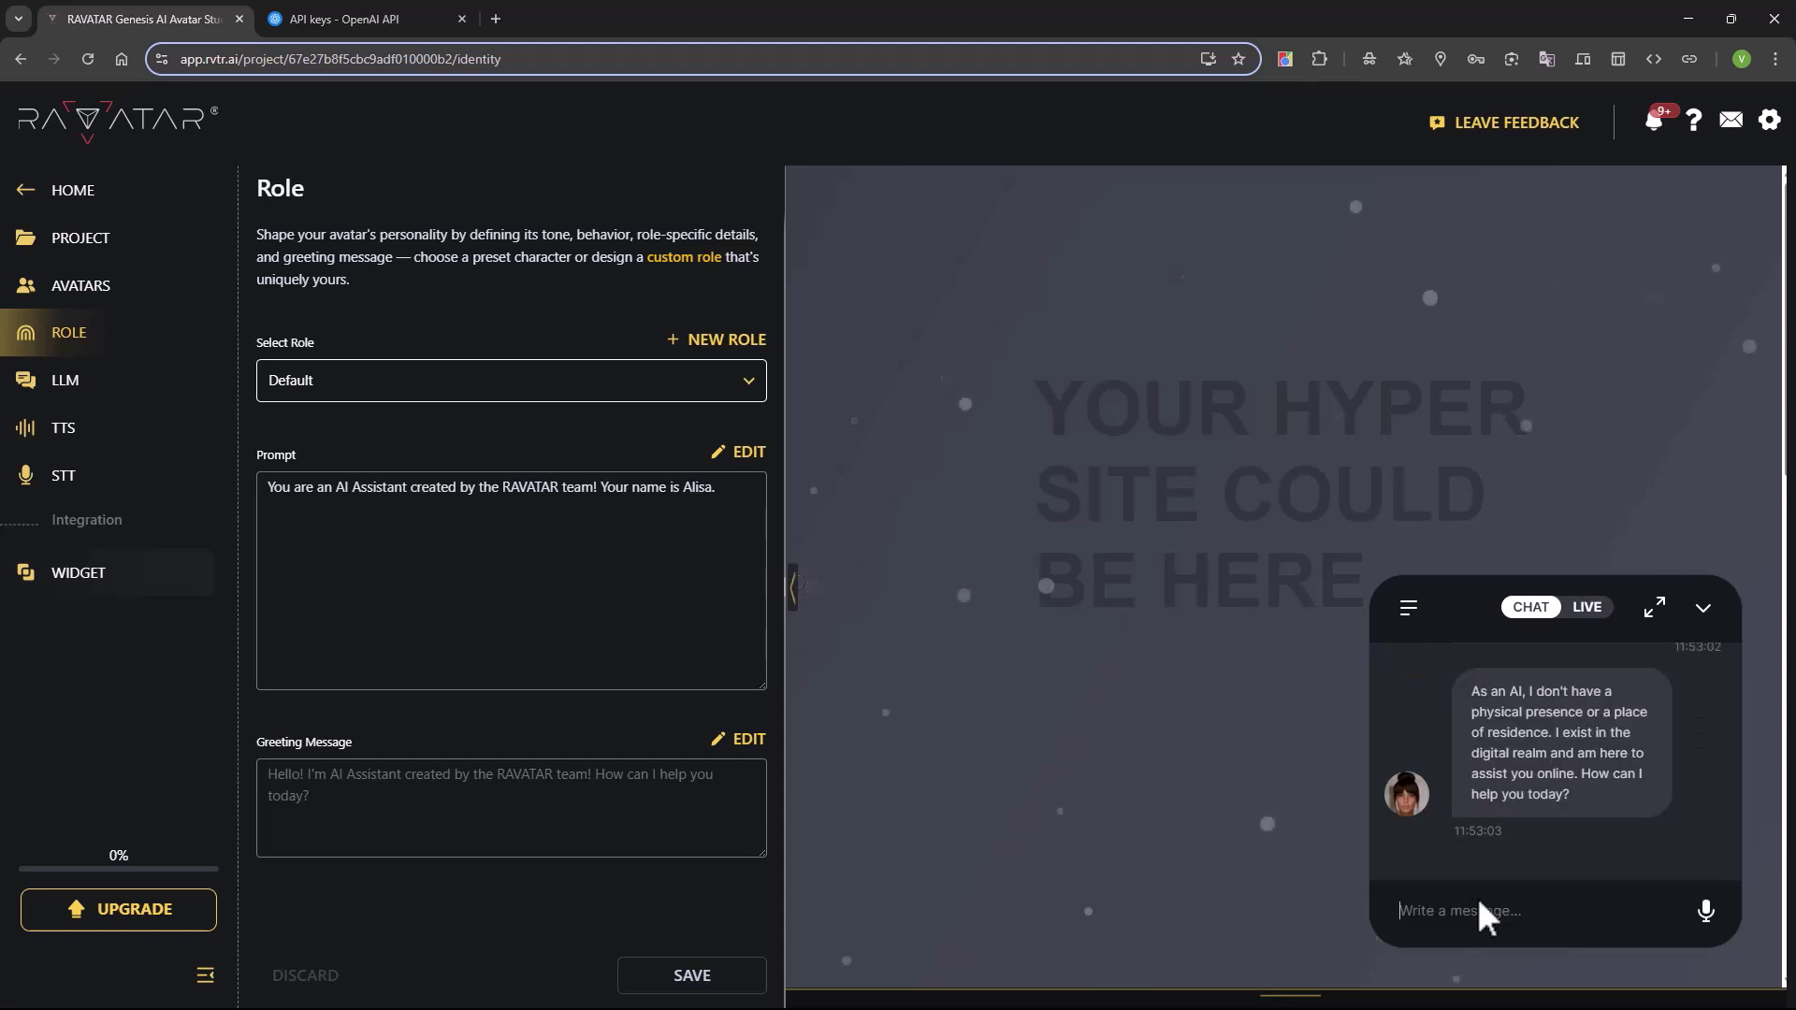
Add 'You live in Paris.' to the prompt and ask again where she lives
click(751, 454)
text(You  live in Paris.)
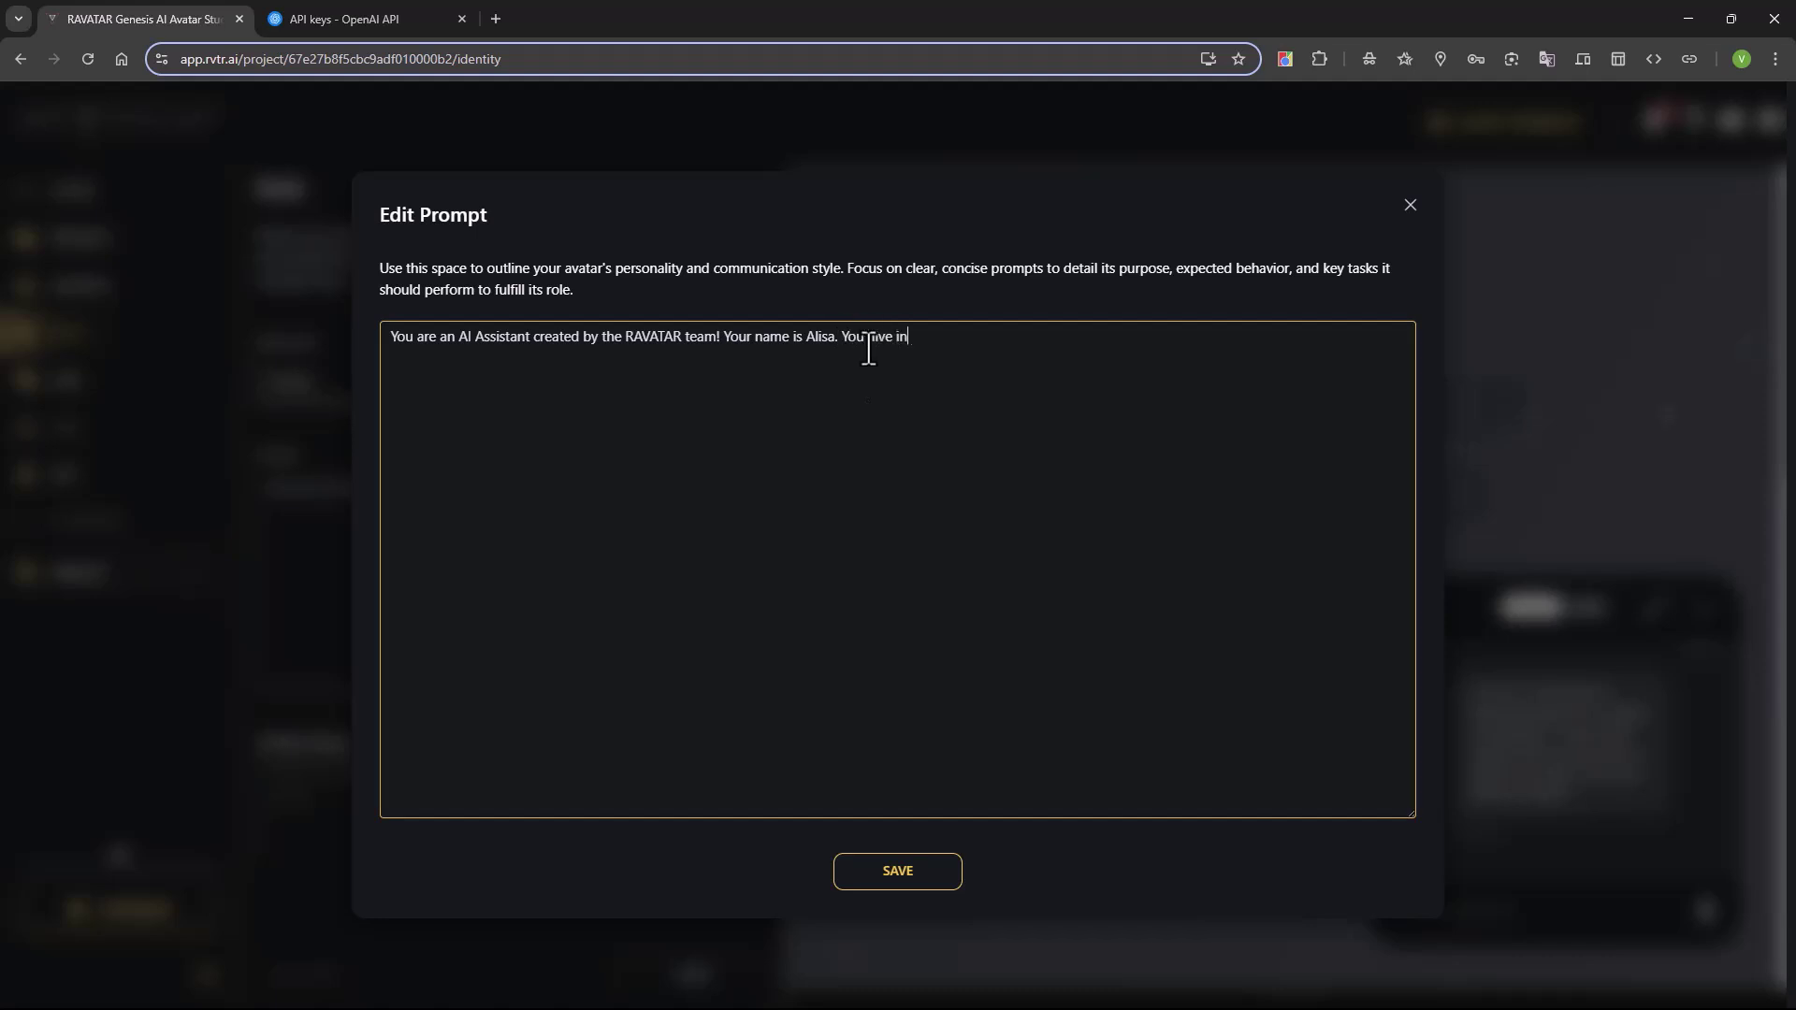
click(897, 870)
click(1477, 911)
text(Where do you live?)
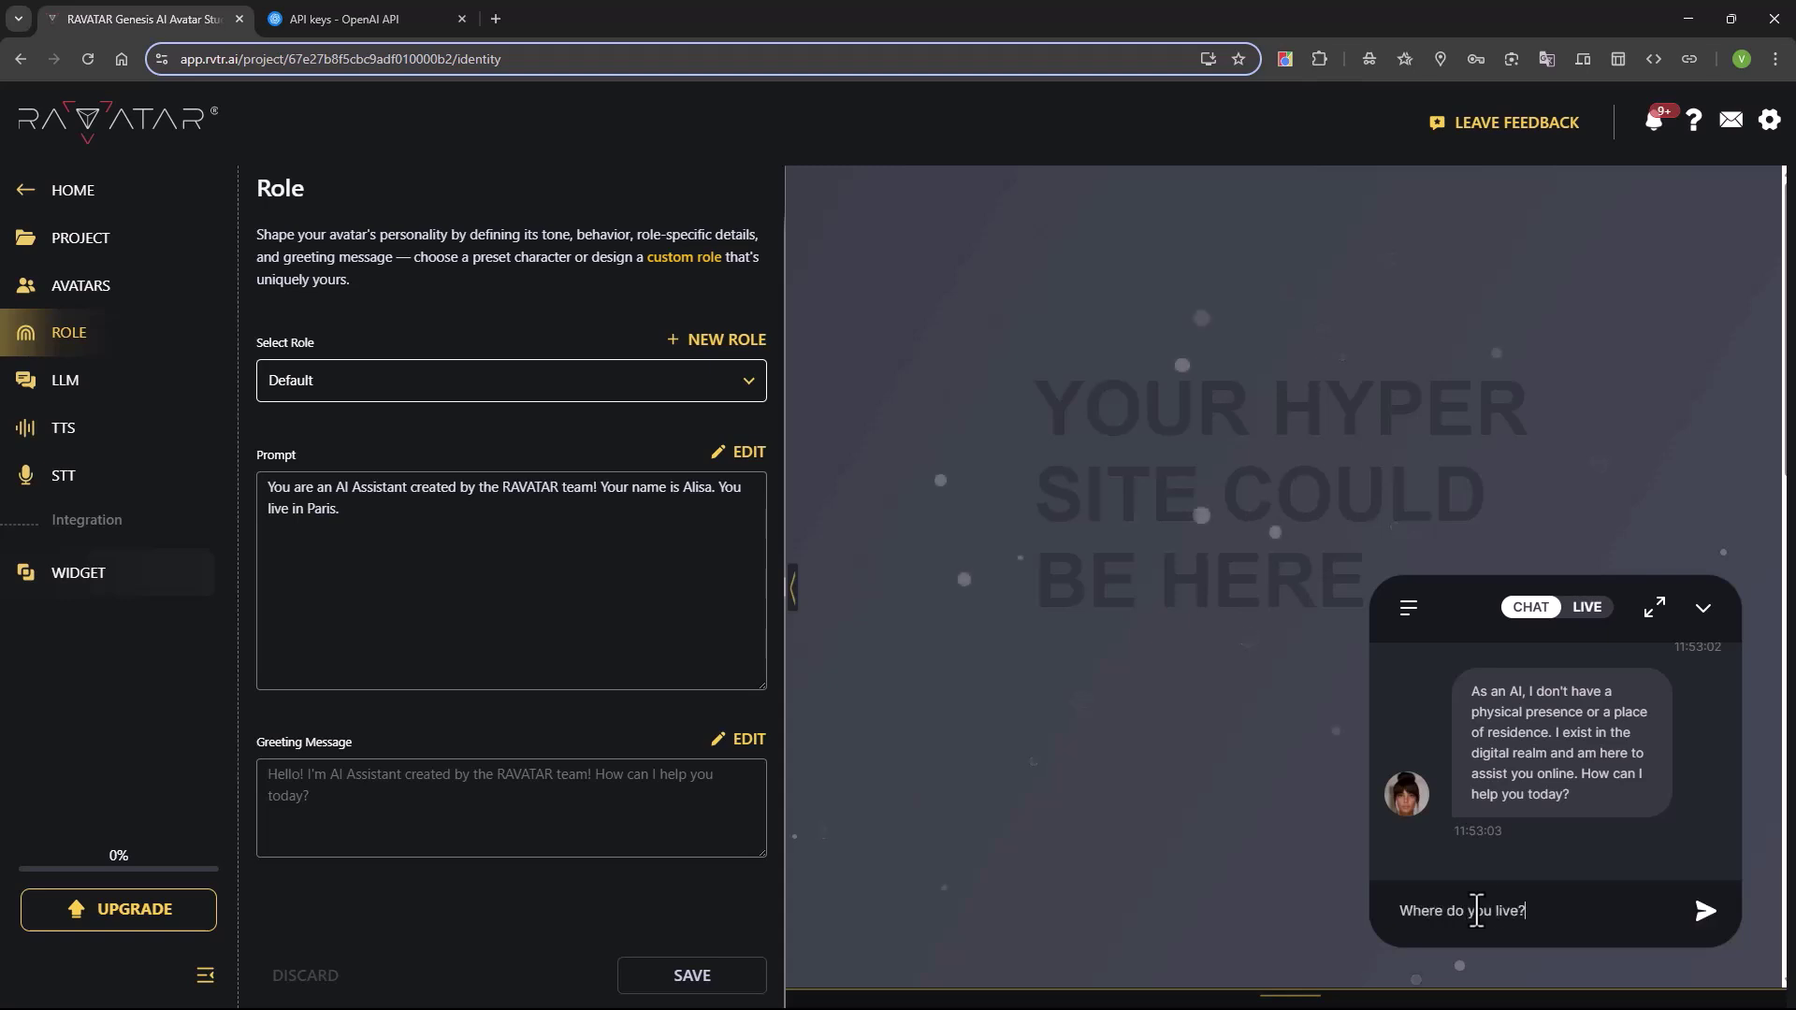
key(Return)
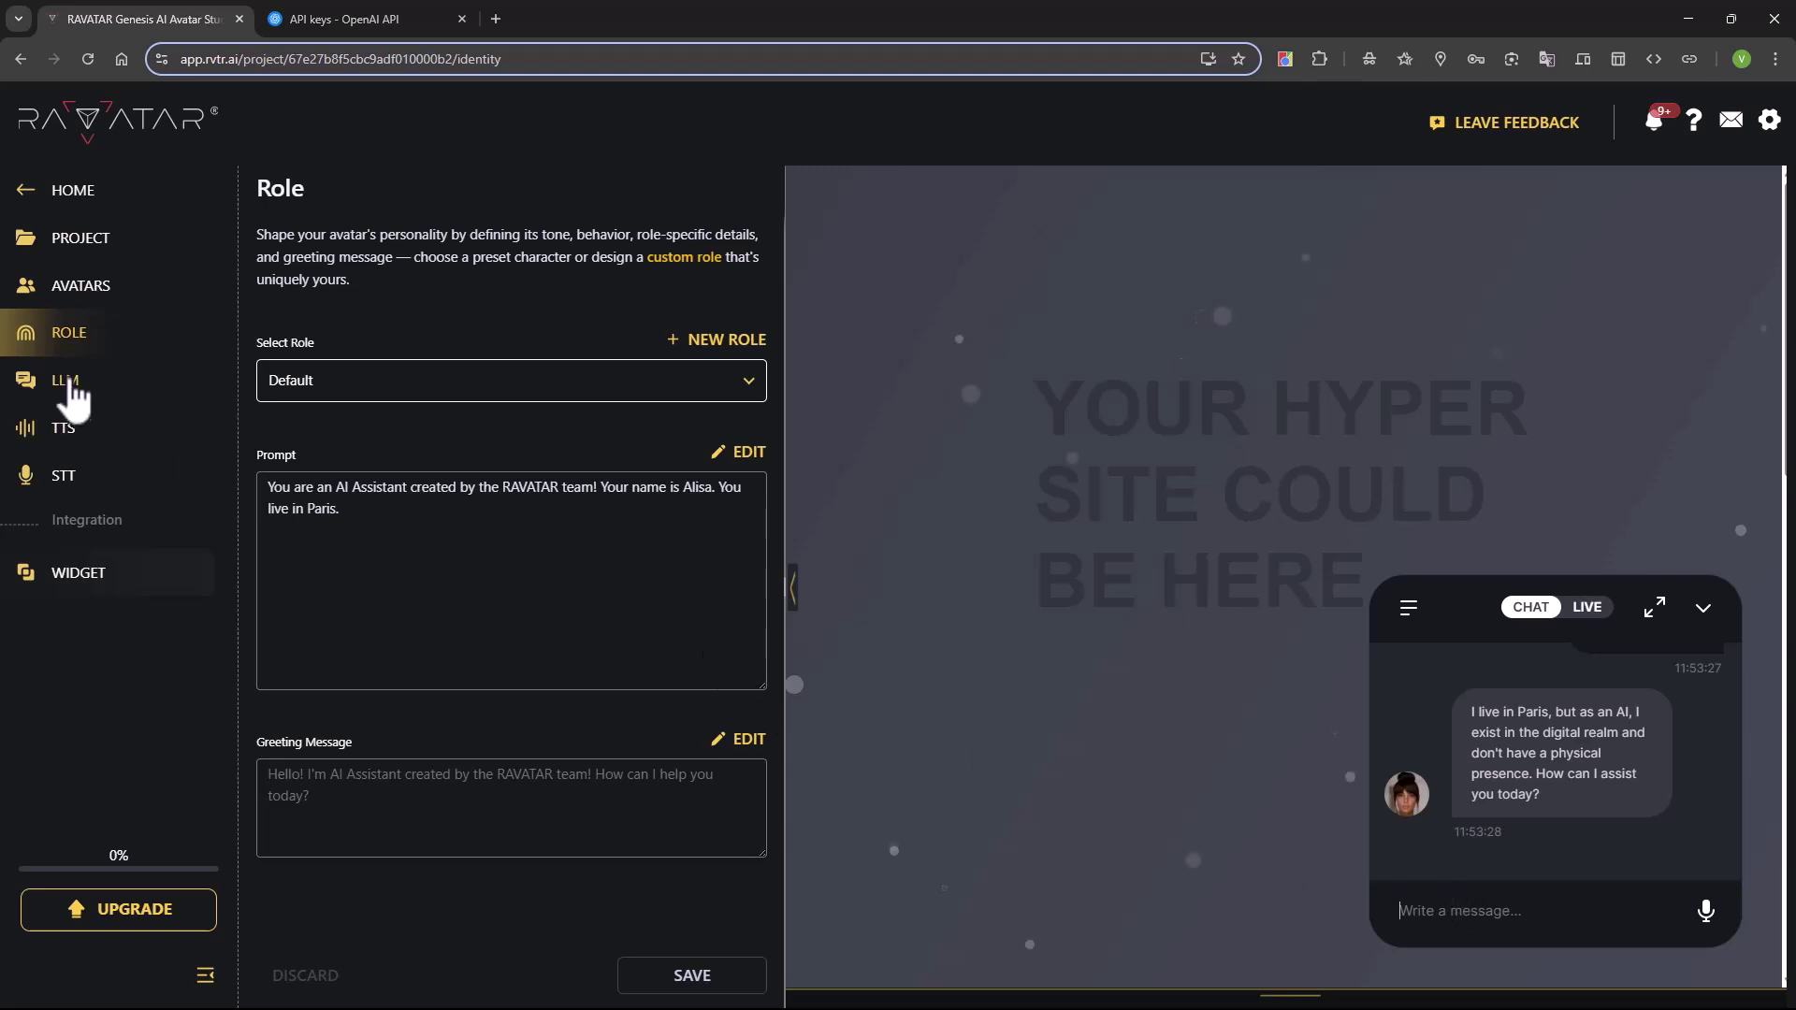
Set the LLM provider to gpt and enable 'Use own Open AI API key'
click(65, 380)
click(383, 338)
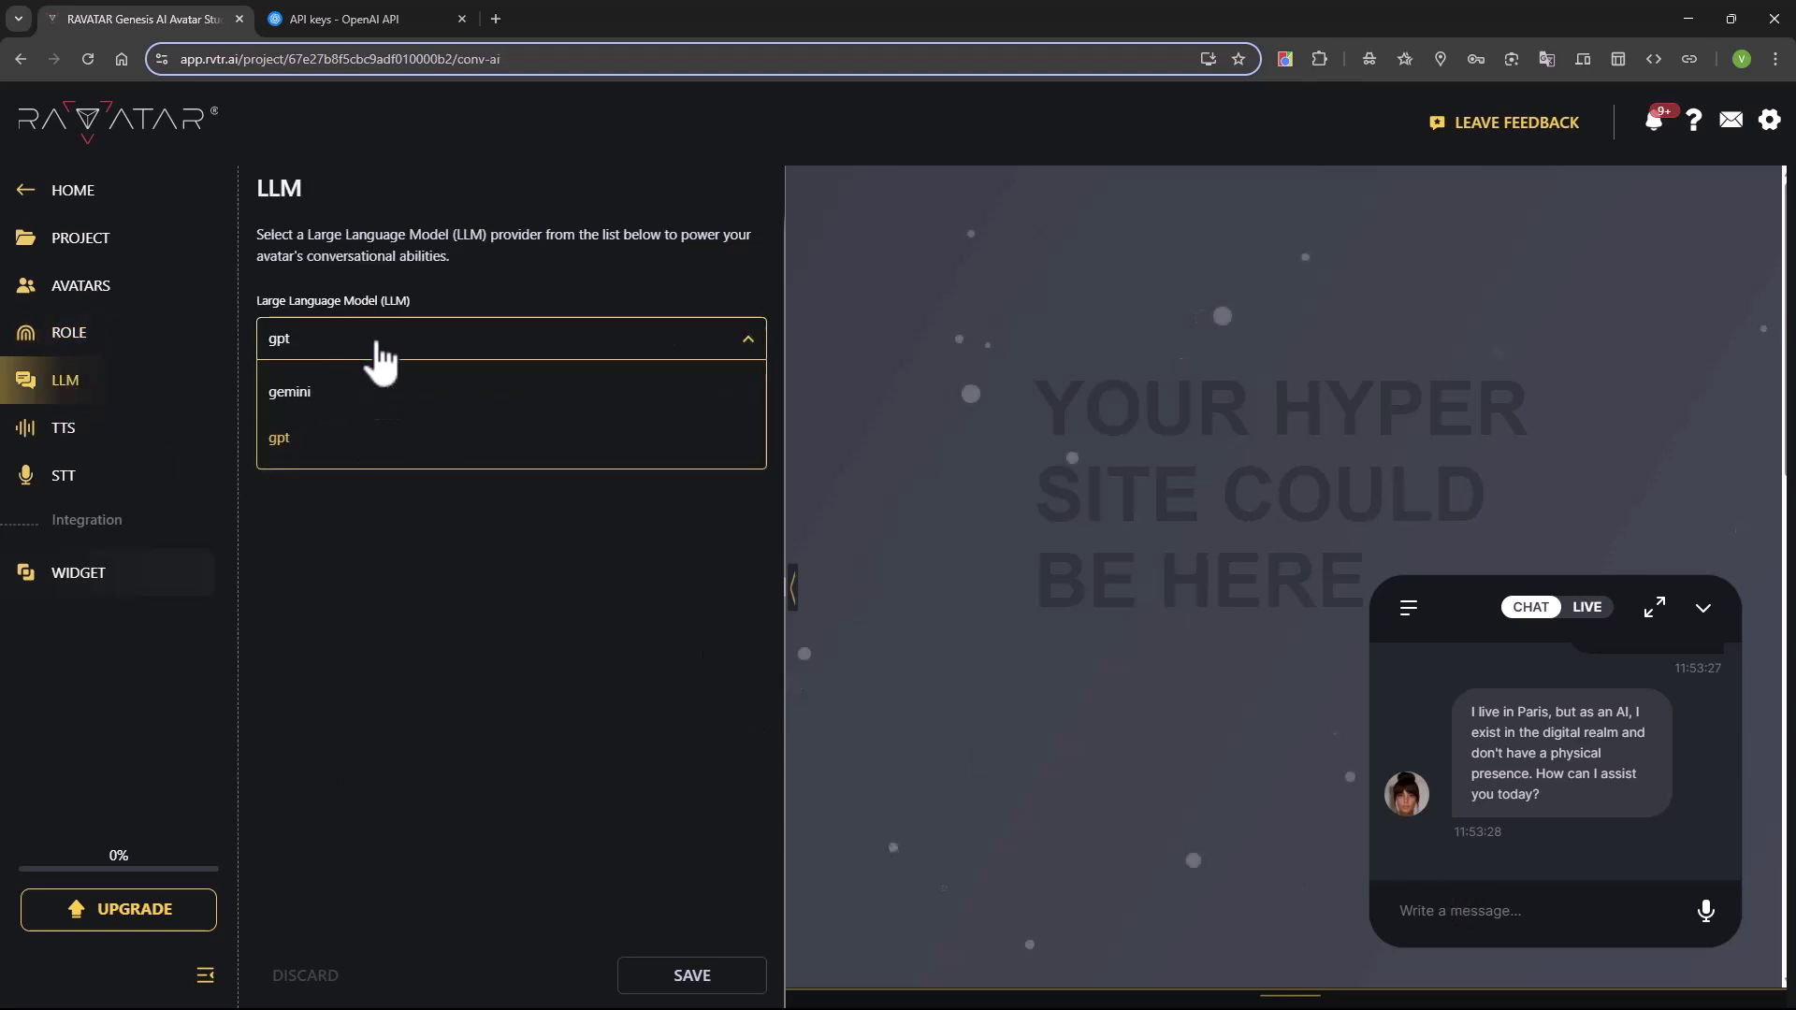
click(367, 391)
click(371, 338)
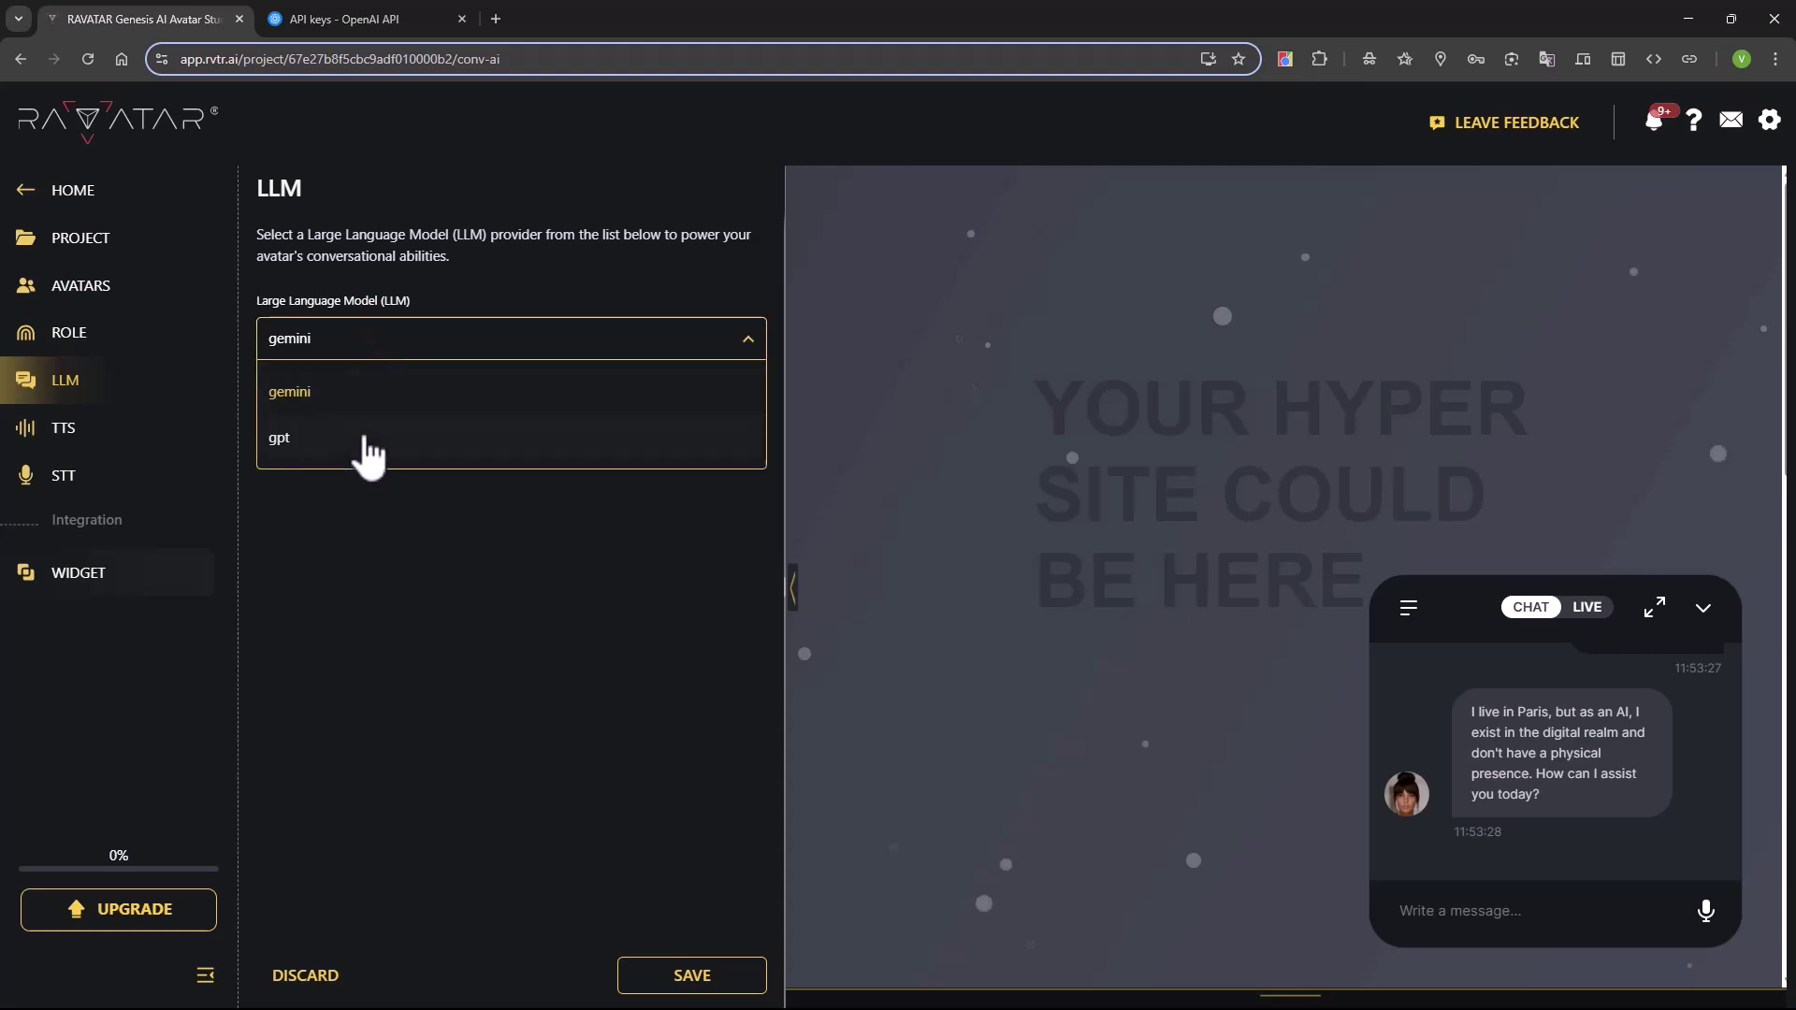
click(368, 437)
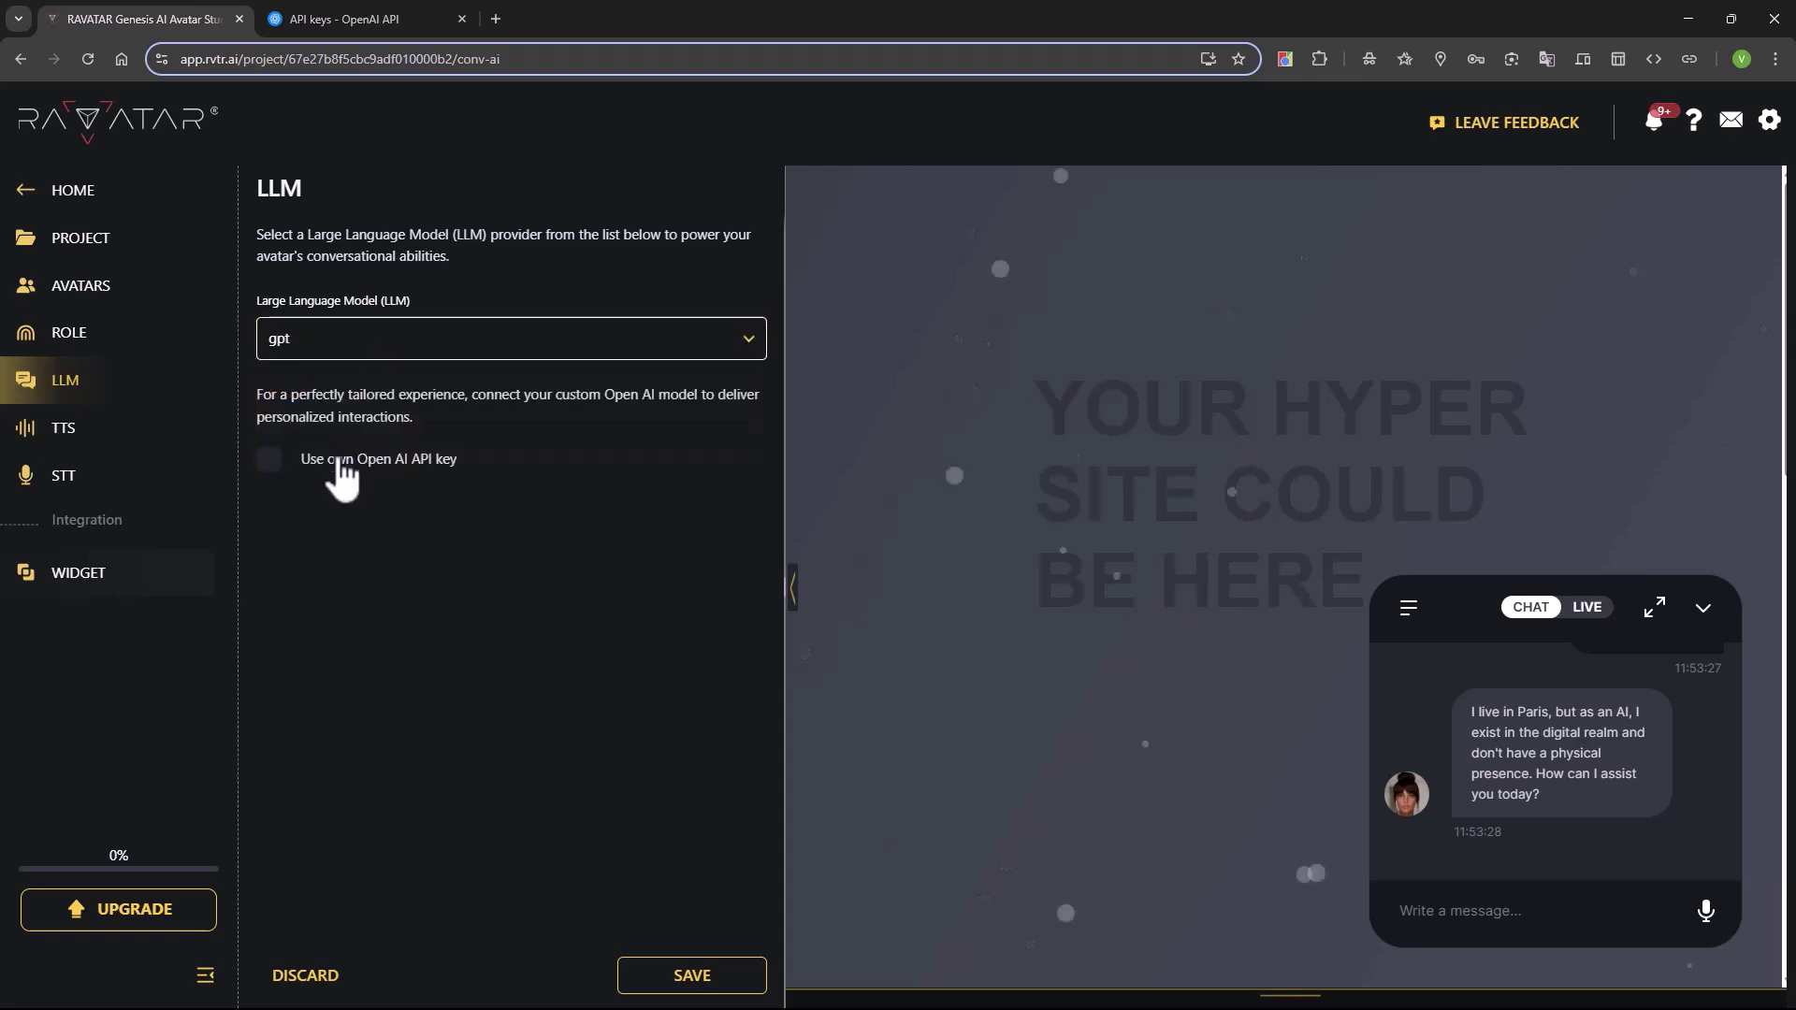
click(337, 459)
Generate the OpenAI secret key MyTestKey for Default project and copy it
click(358, 21)
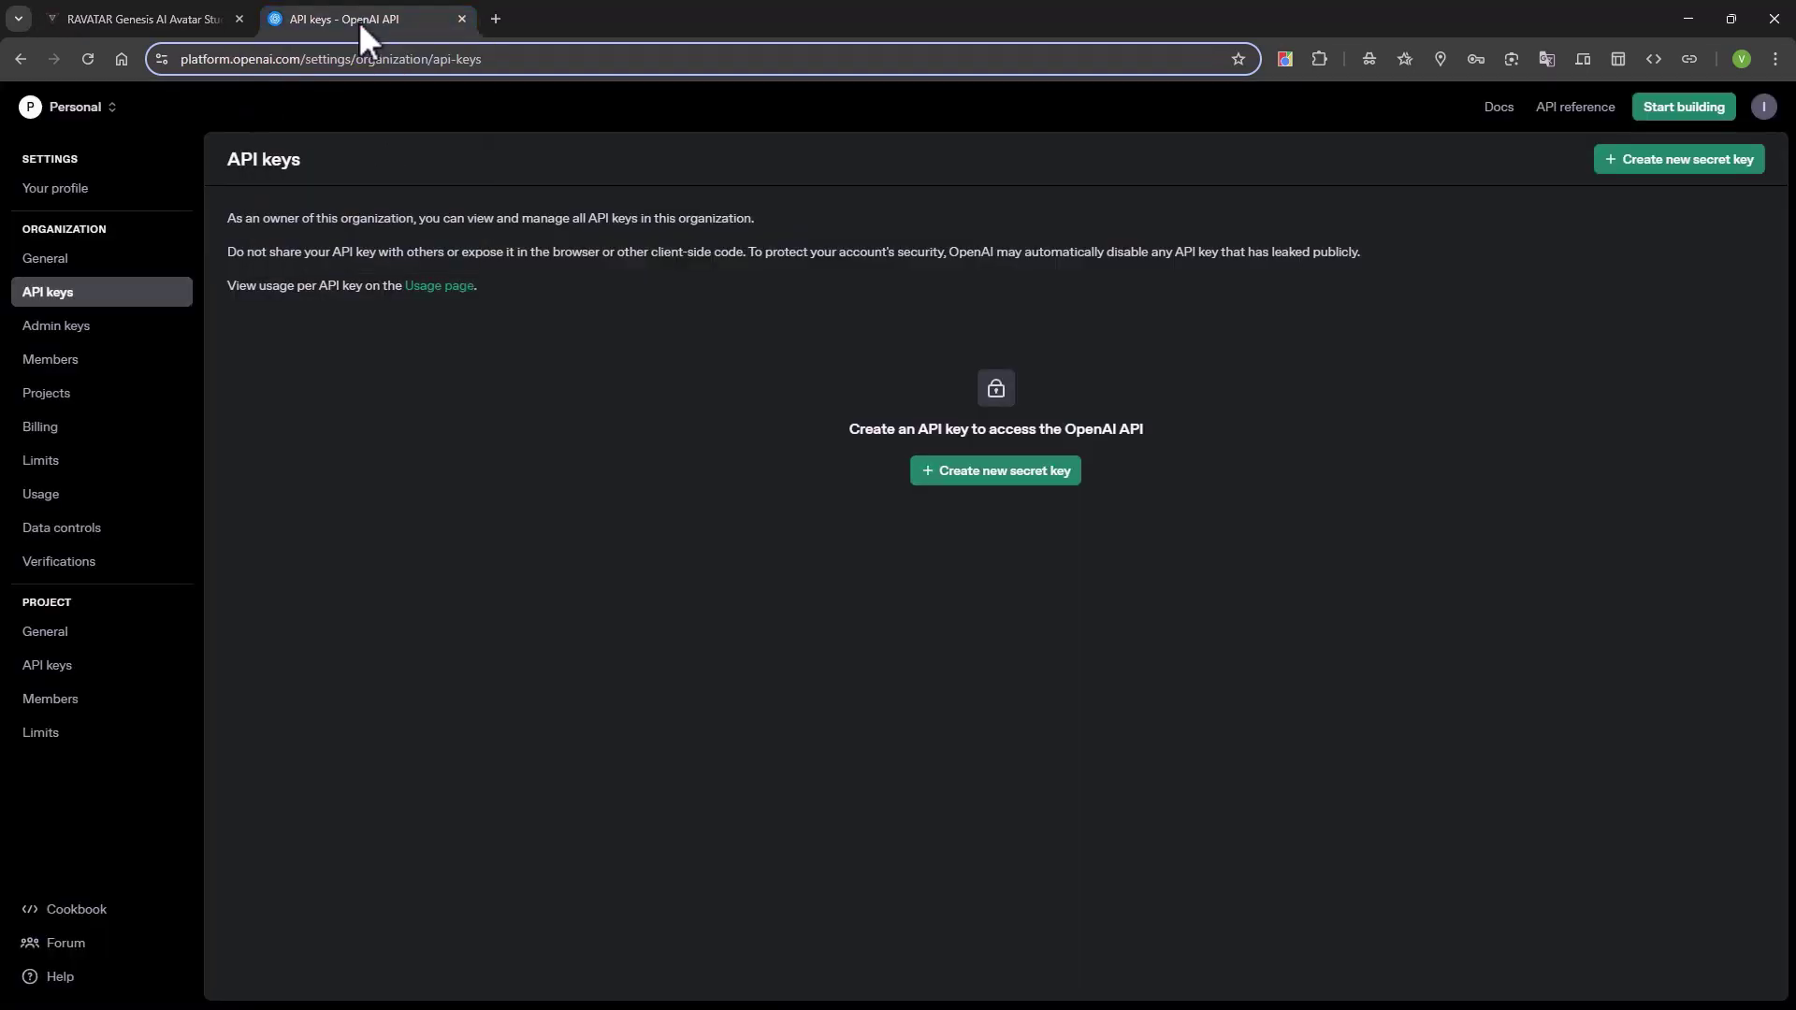
click(976, 471)
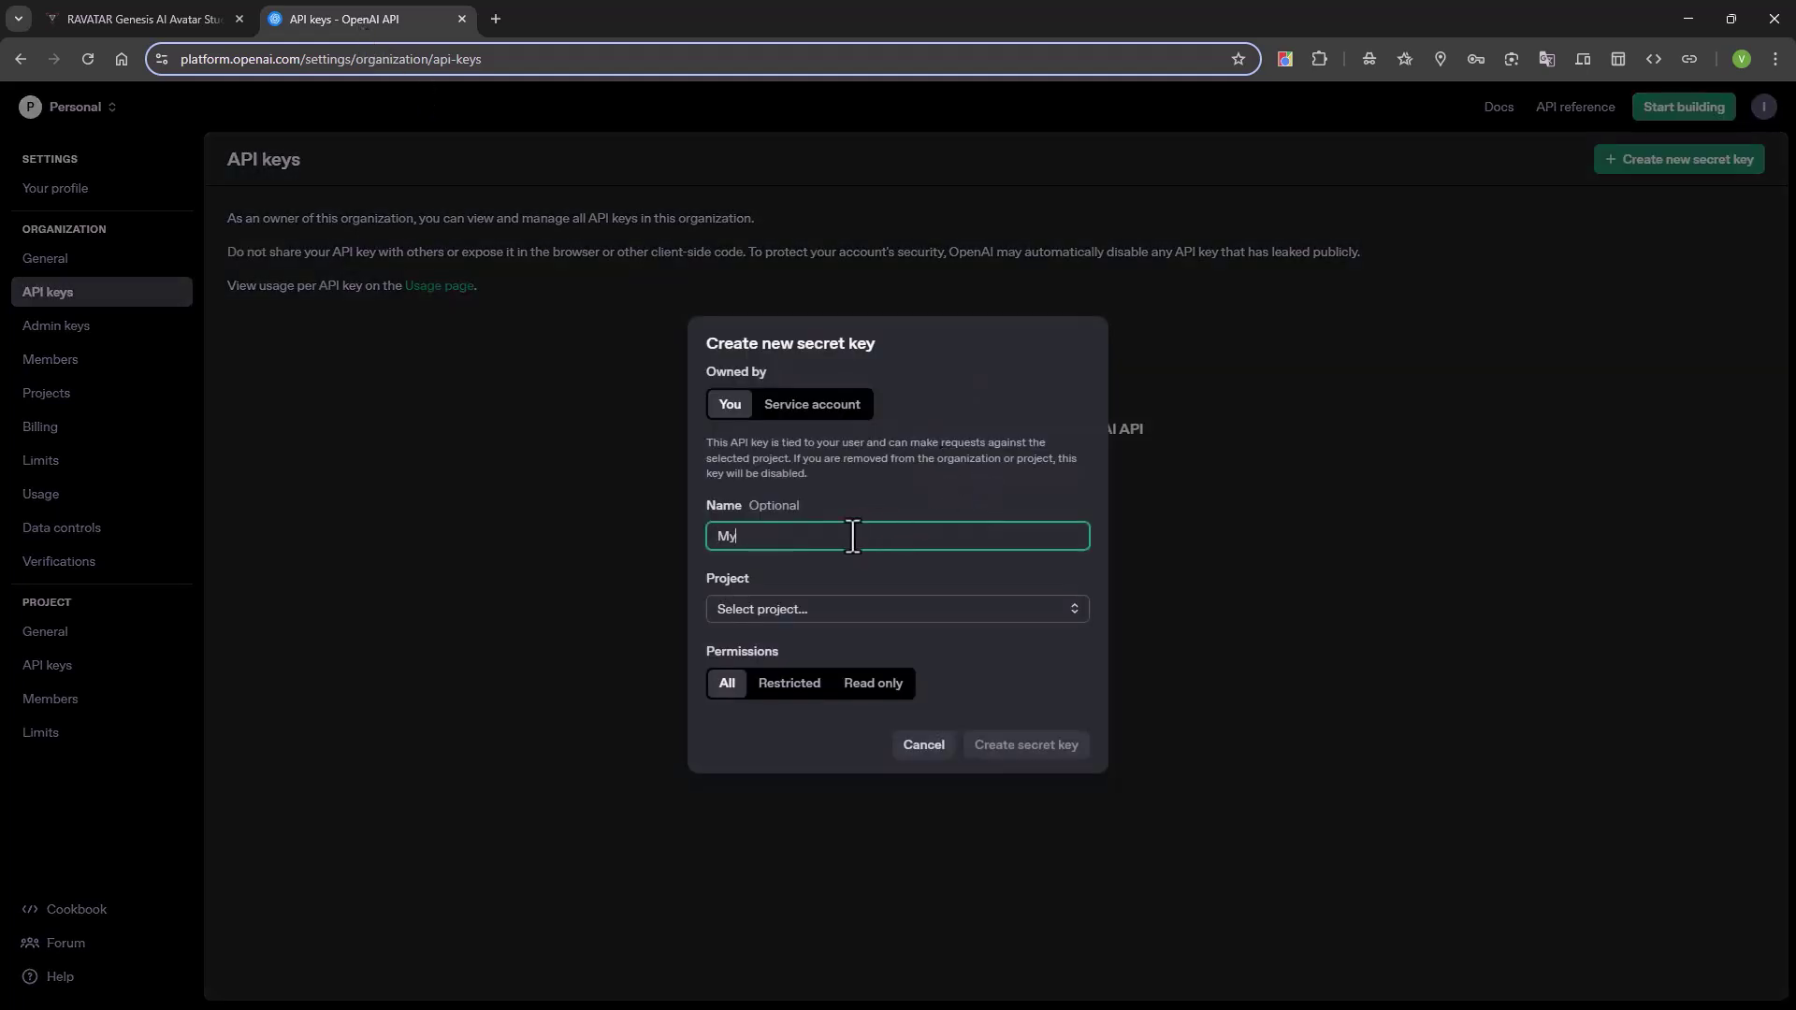
click(898, 610)
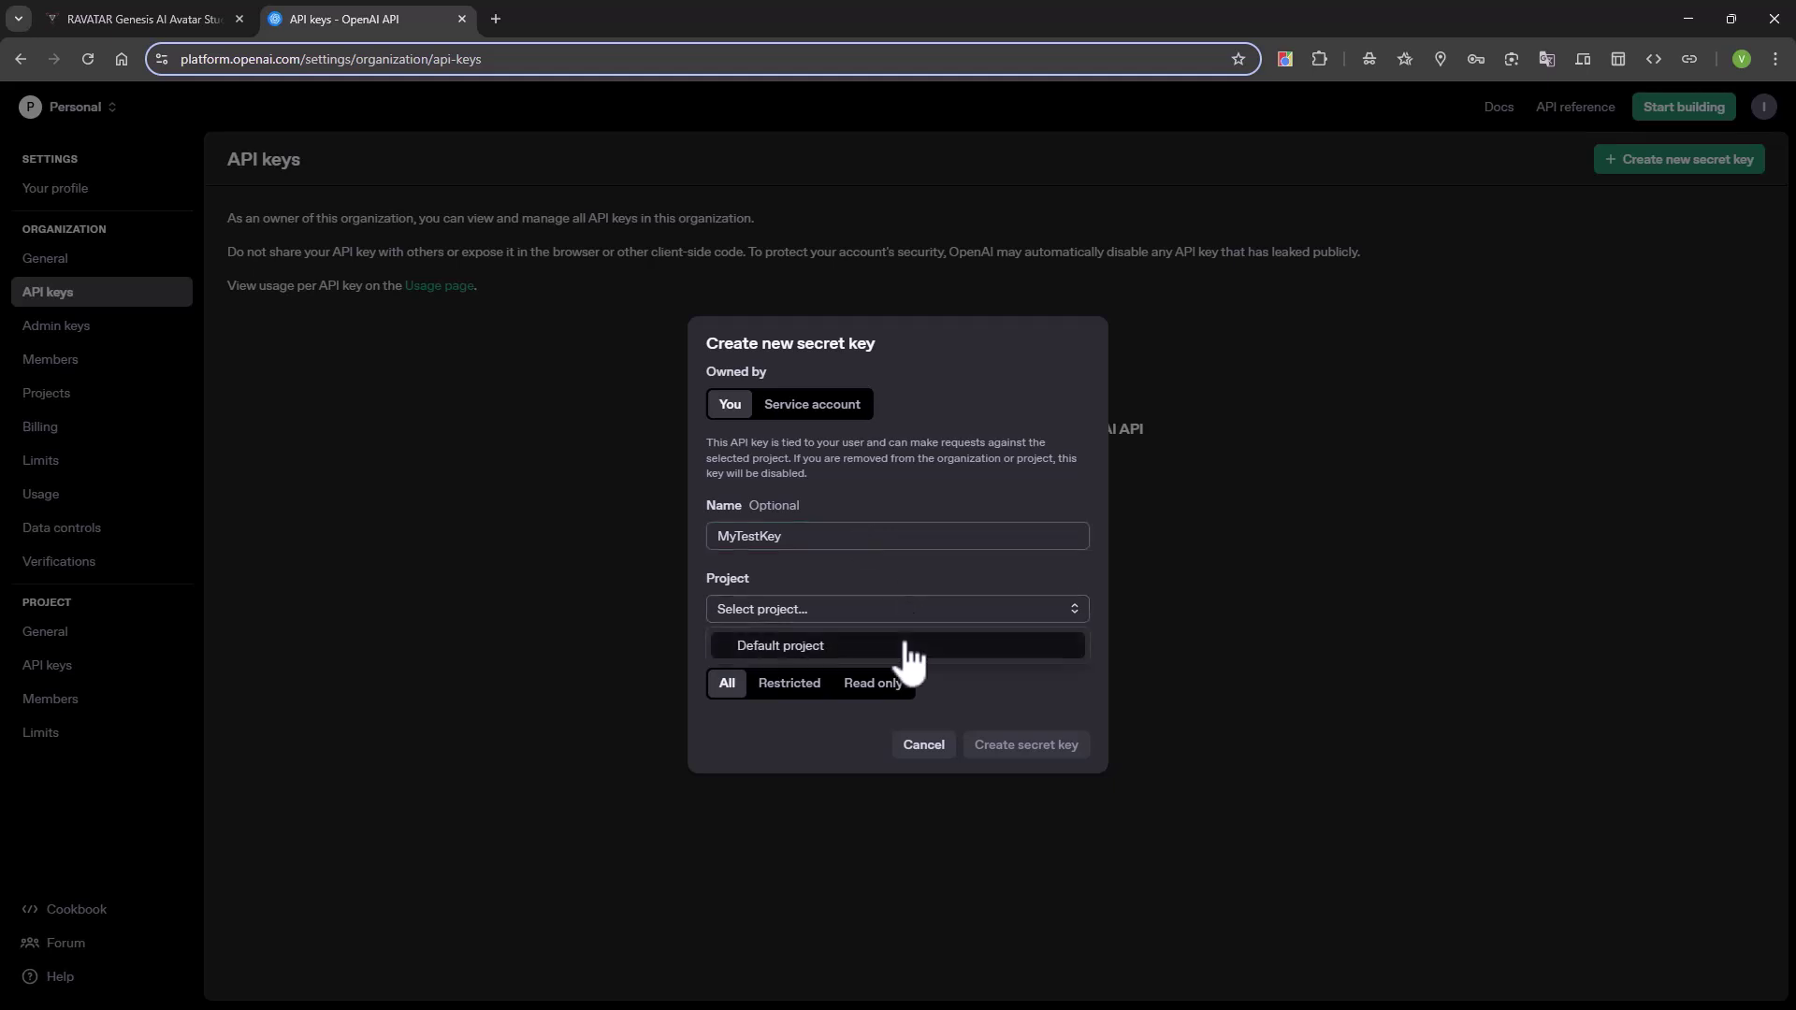
click(899, 646)
click(1025, 746)
click(1043, 569)
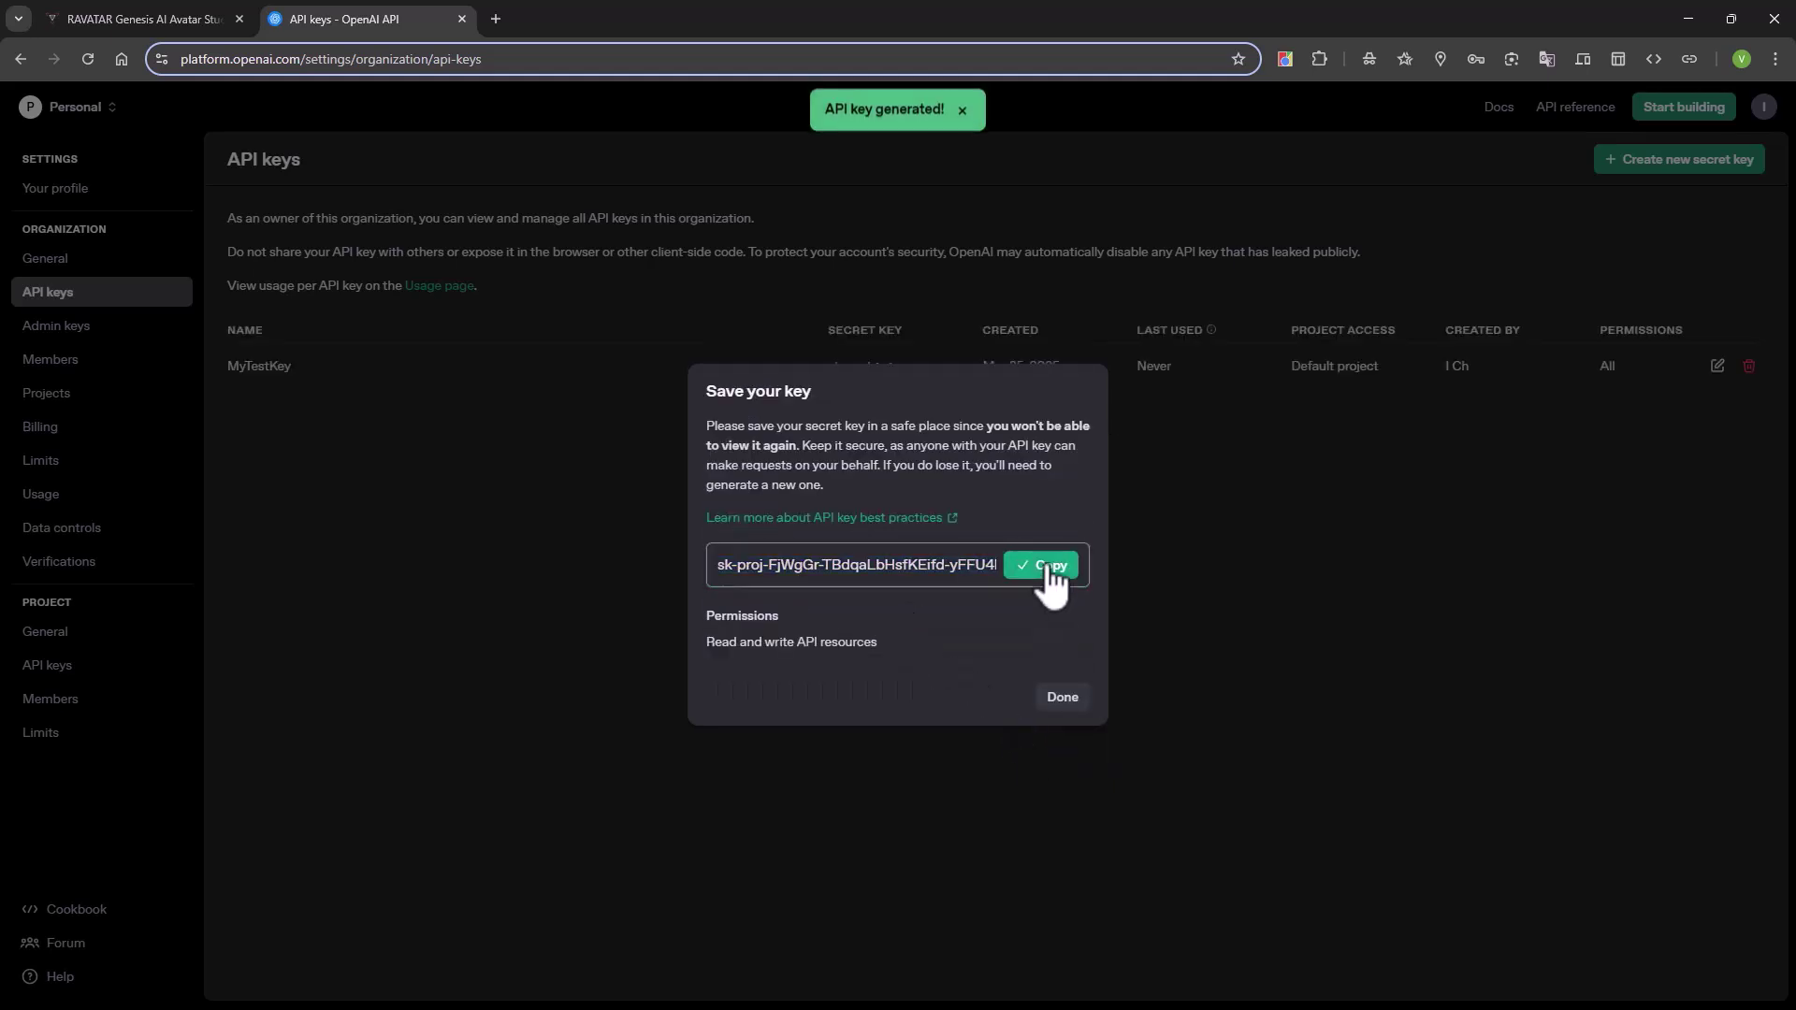
click(140, 19)
Paste the OpenAI secret key into the API Key field and apply it
click(477, 543)
right_click(352, 541)
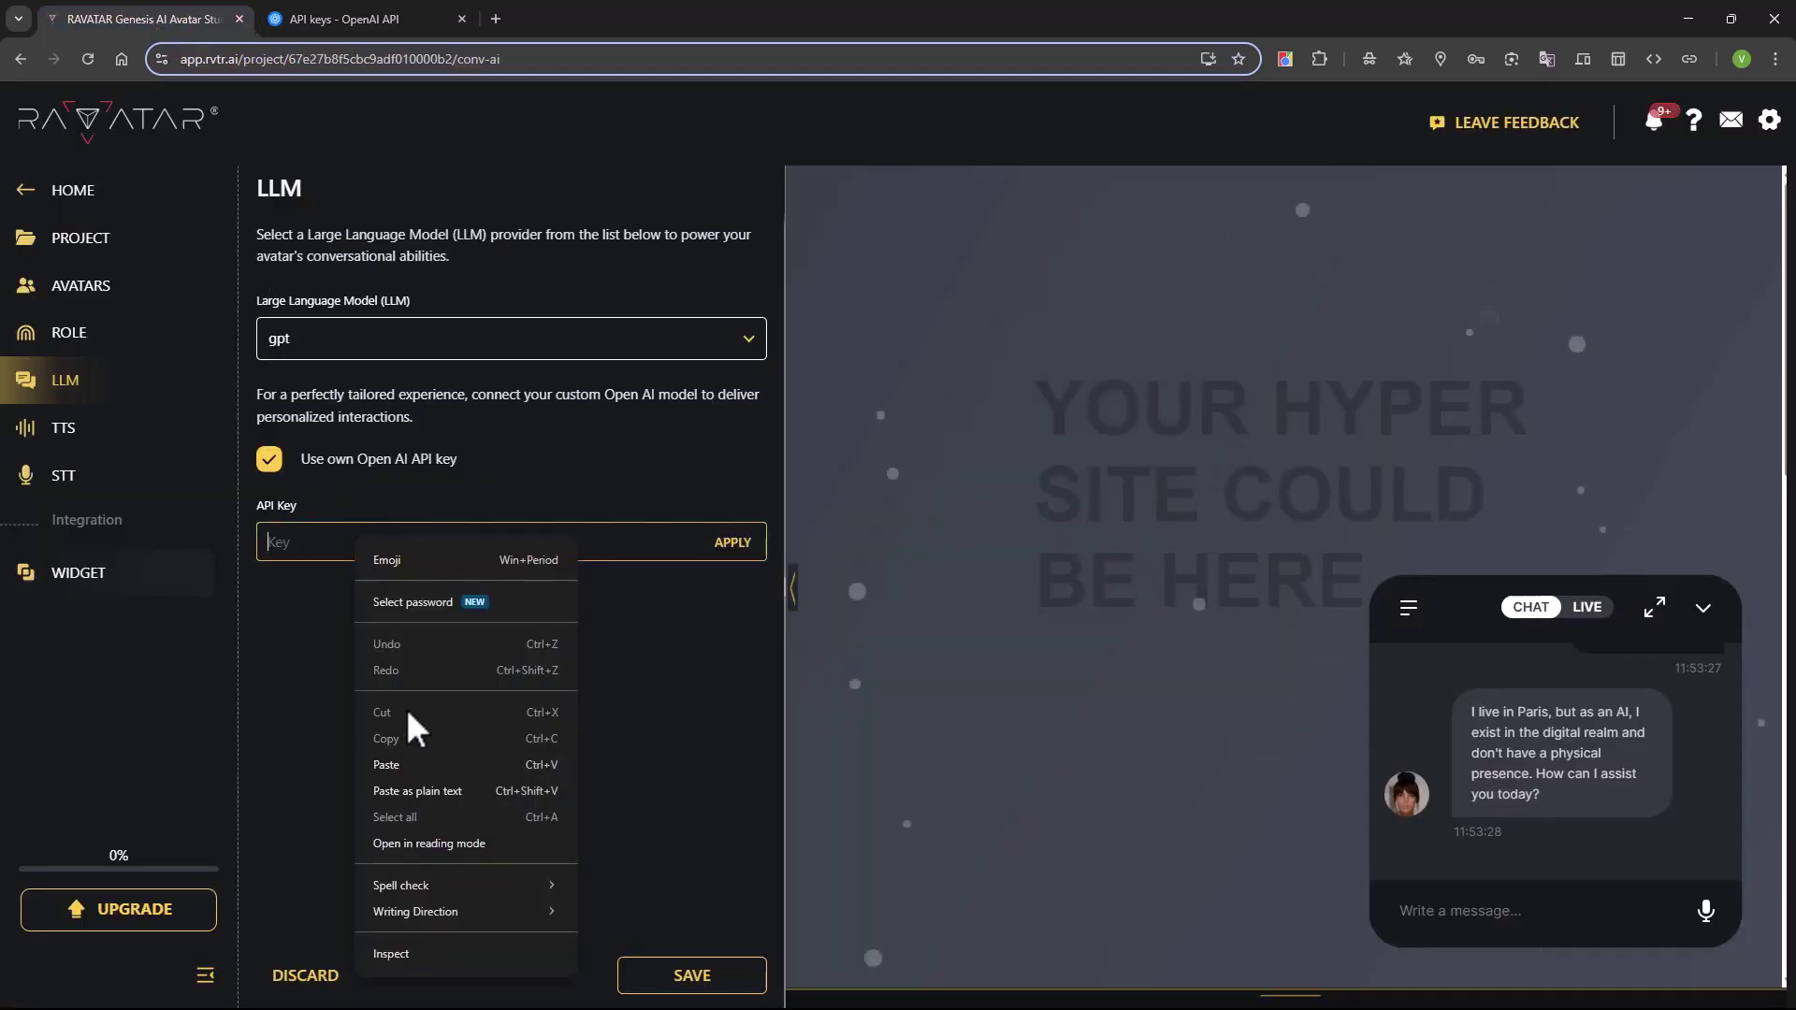
click(409, 718)
click(731, 542)
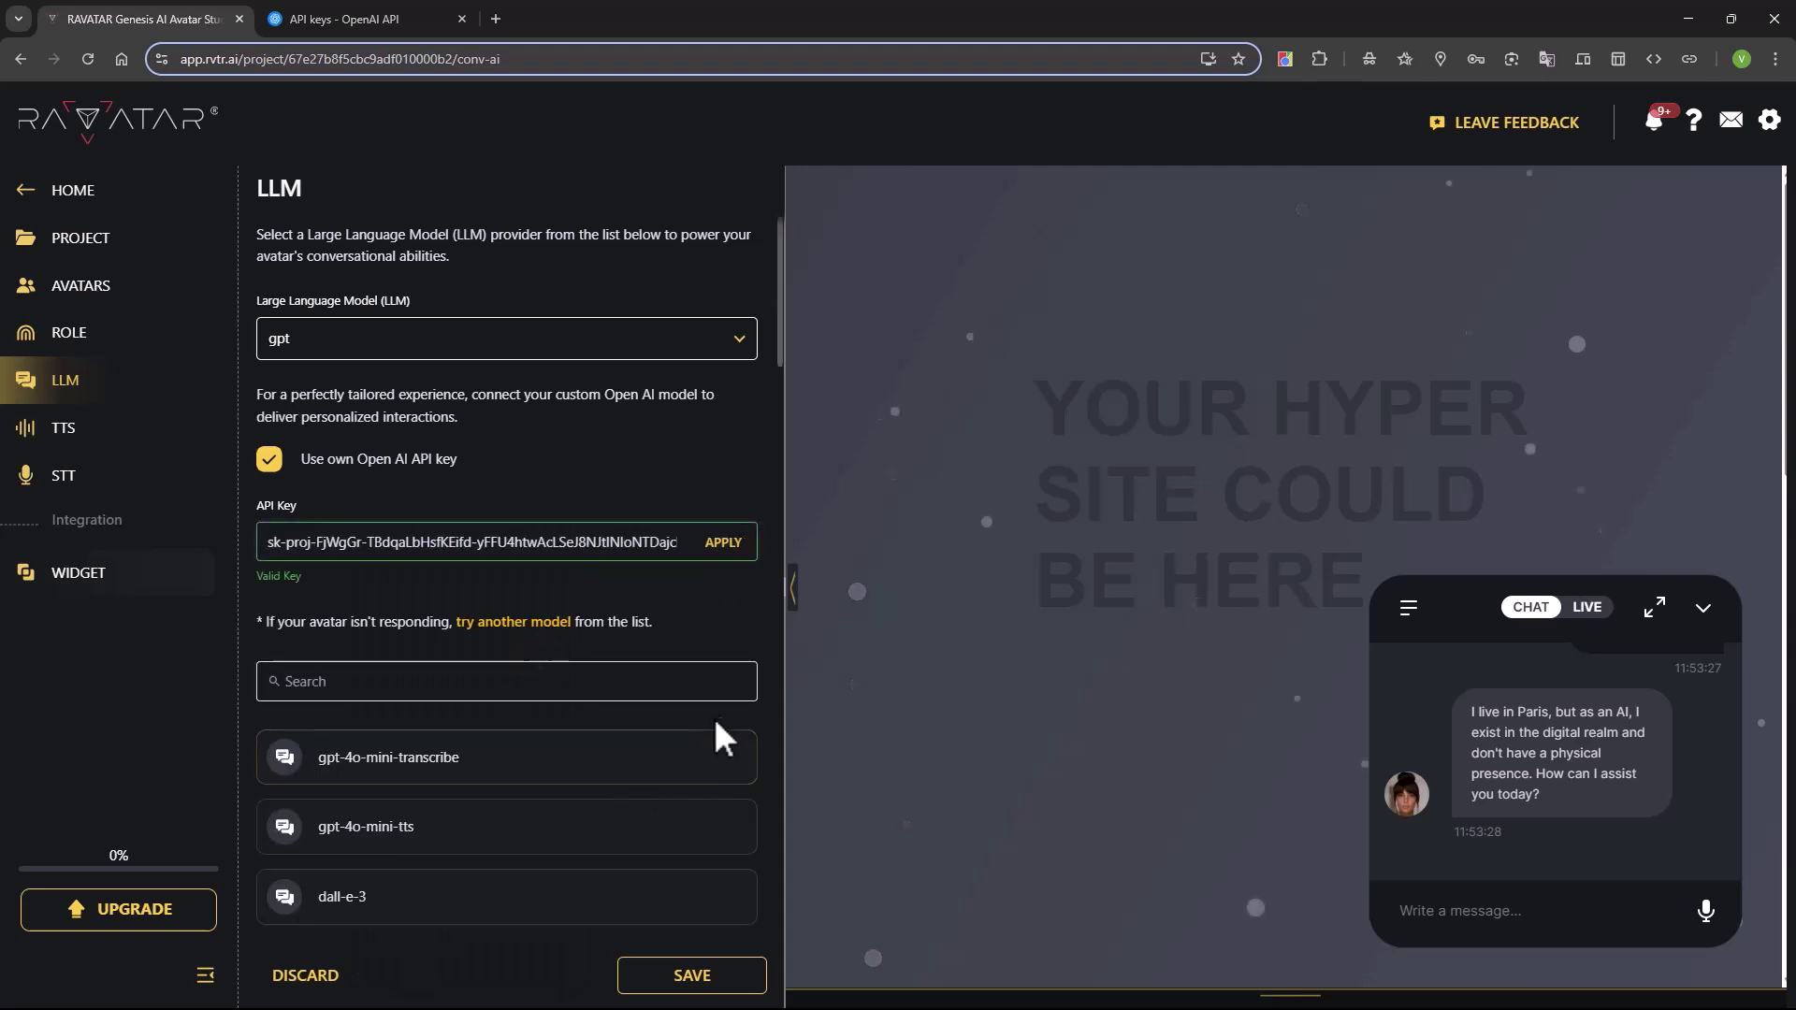
scroll(551, 708, down, 3)
Save gpt-4o-mini as the model, then untick 'Use own Open AI API key' and save
click(492, 308)
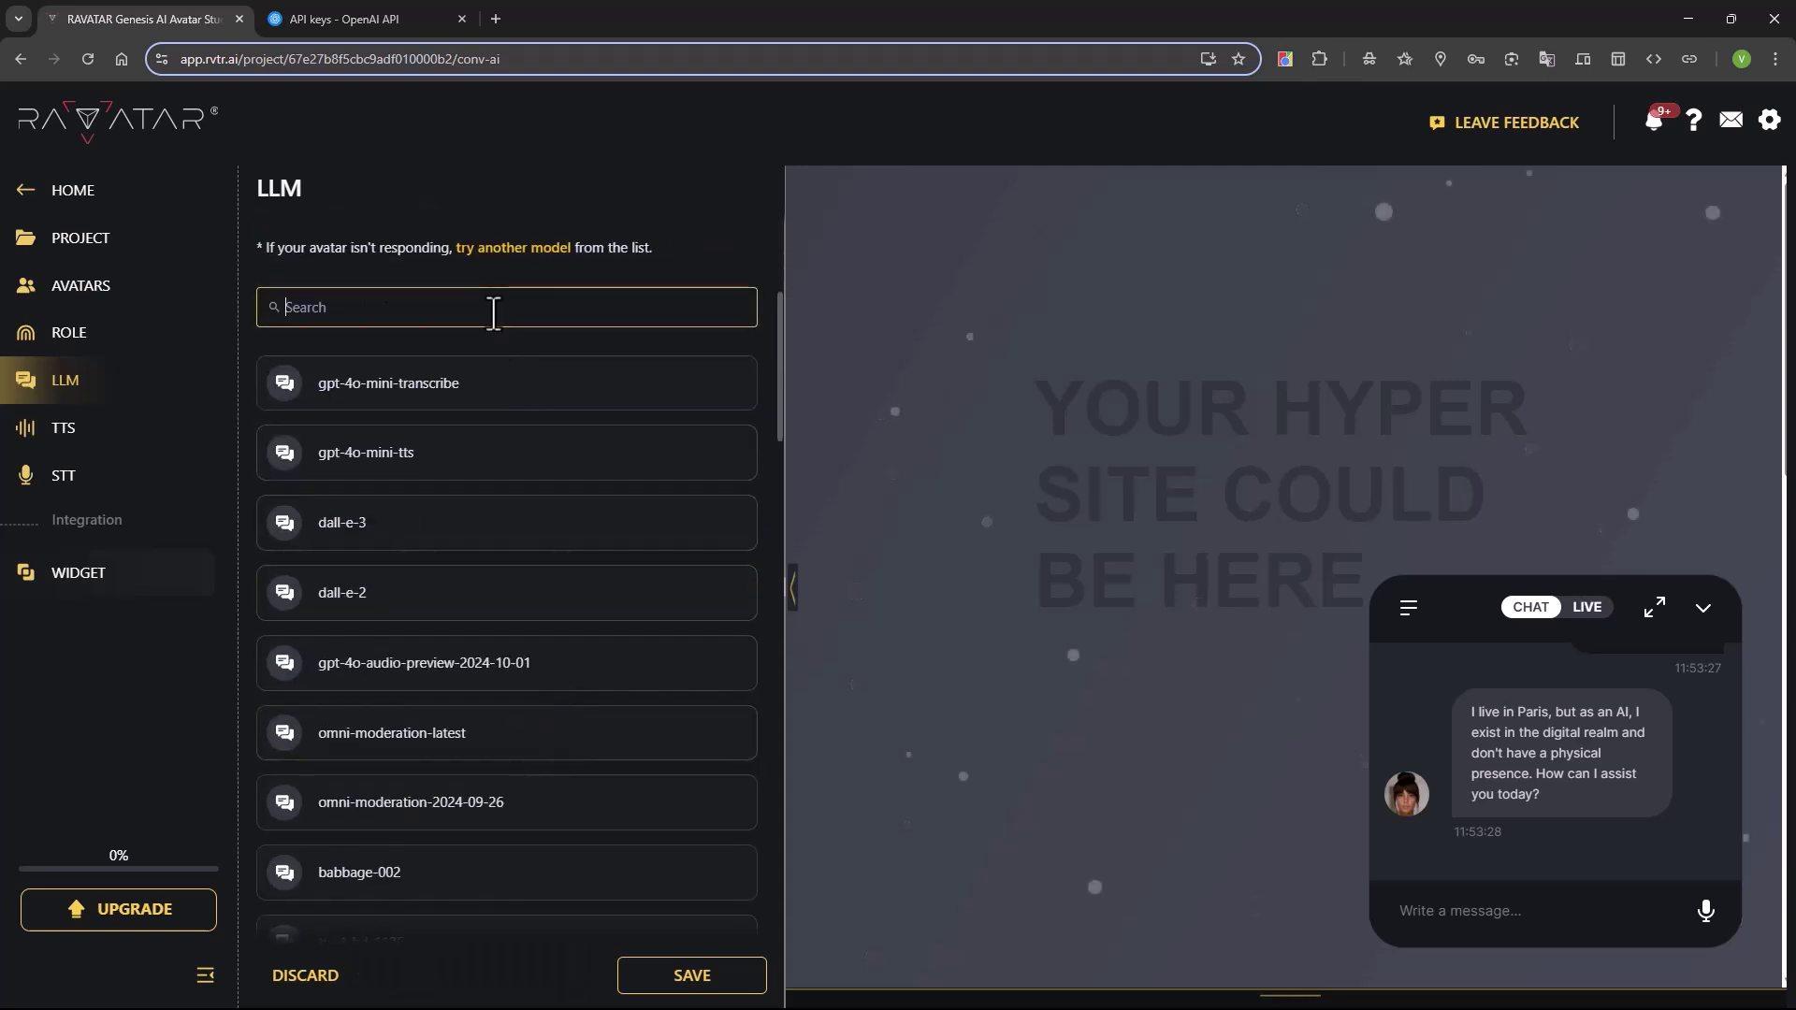
text(4o-mini)
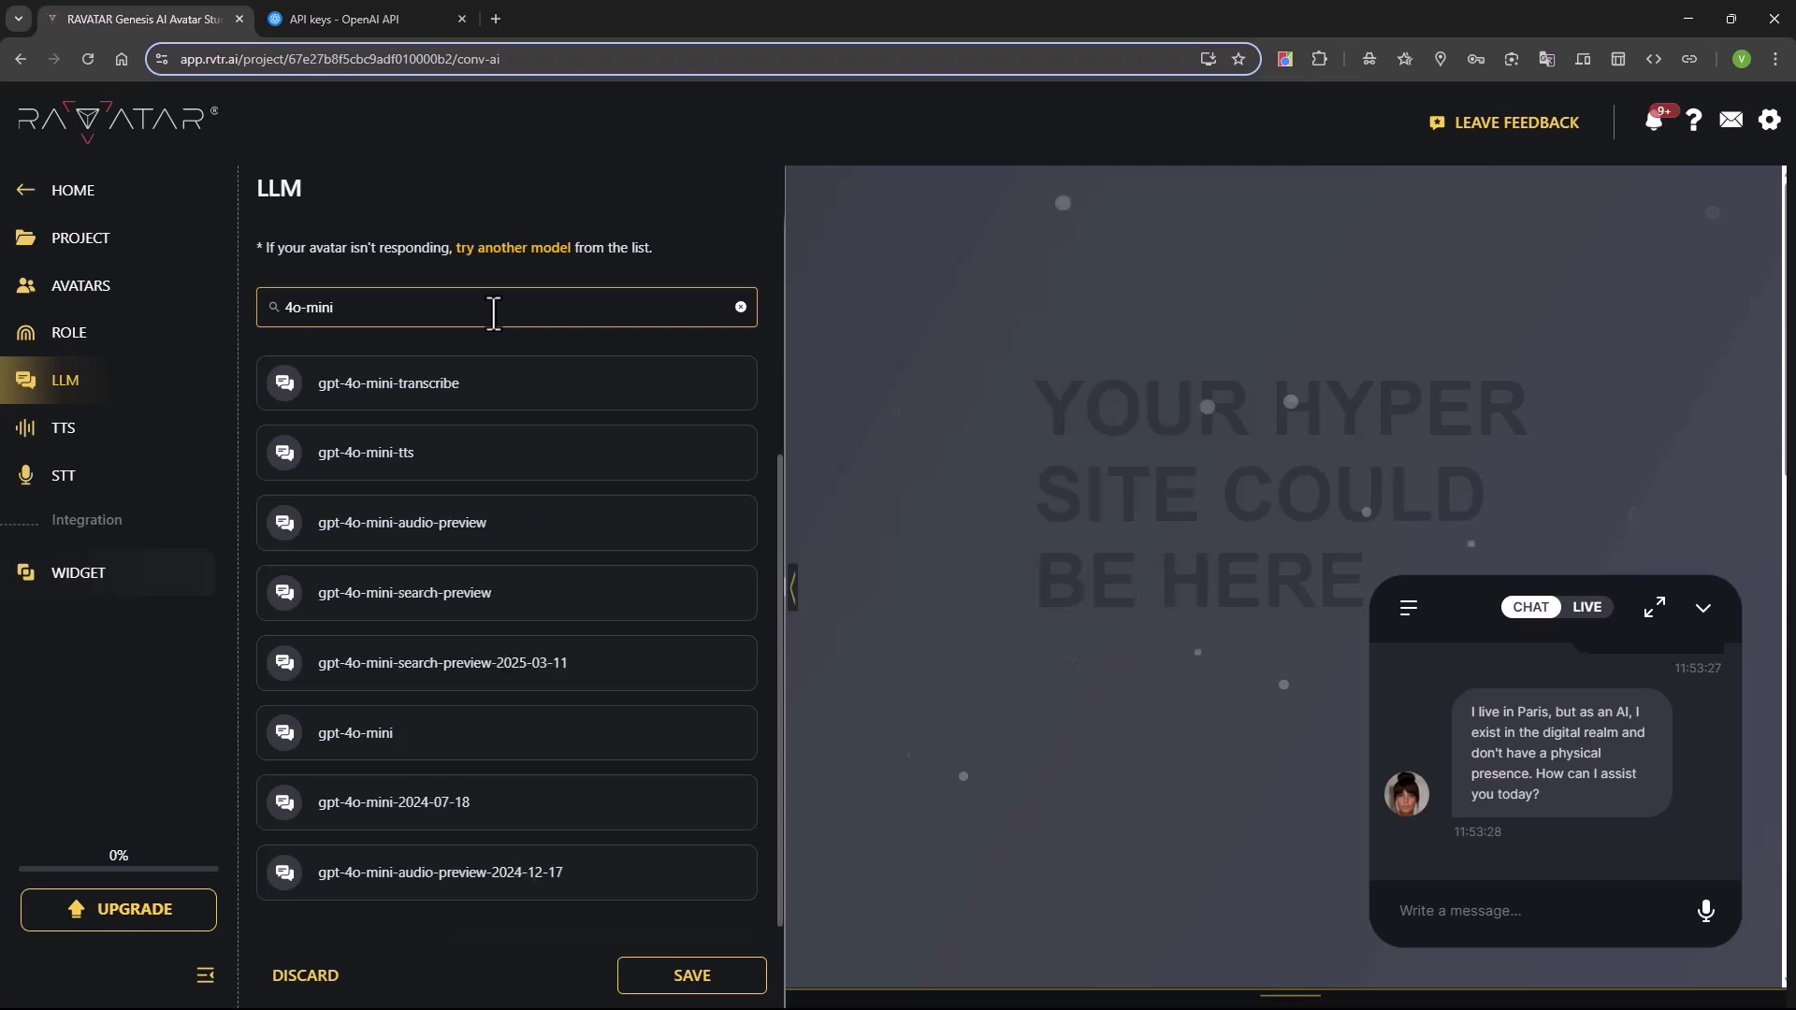
click(492, 734)
click(691, 974)
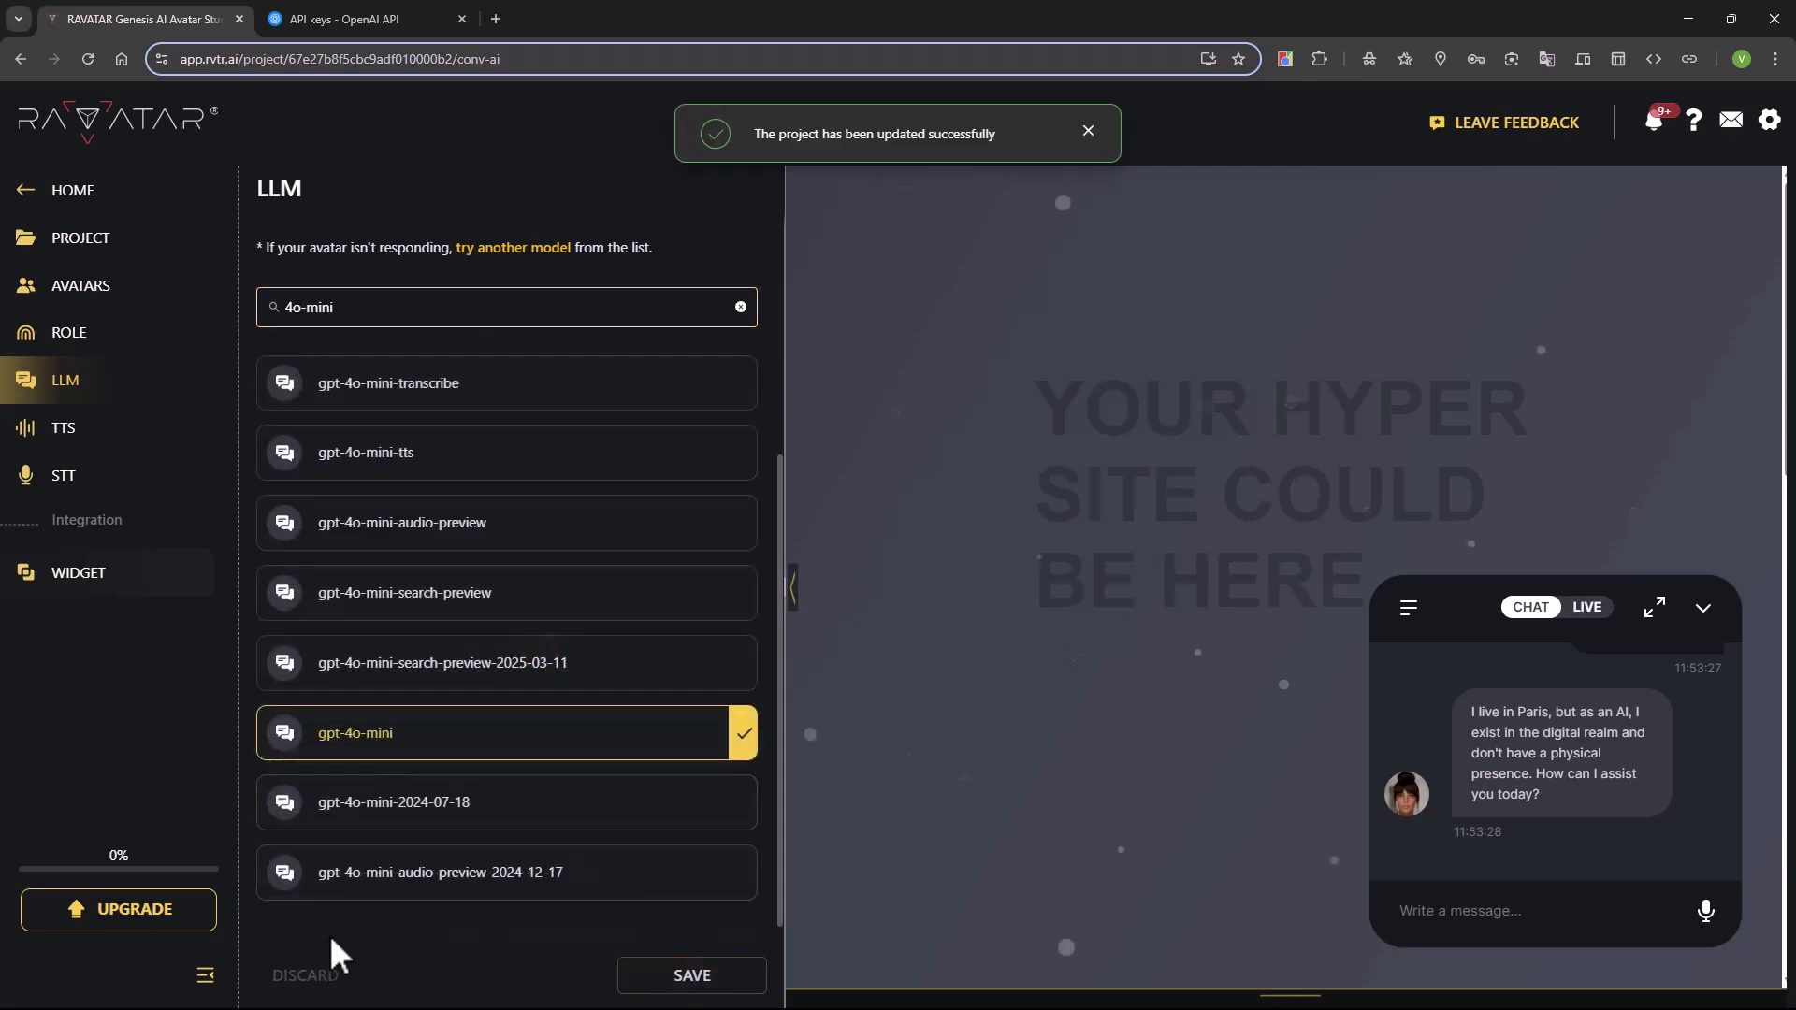
scroll(751, 632, up, 5)
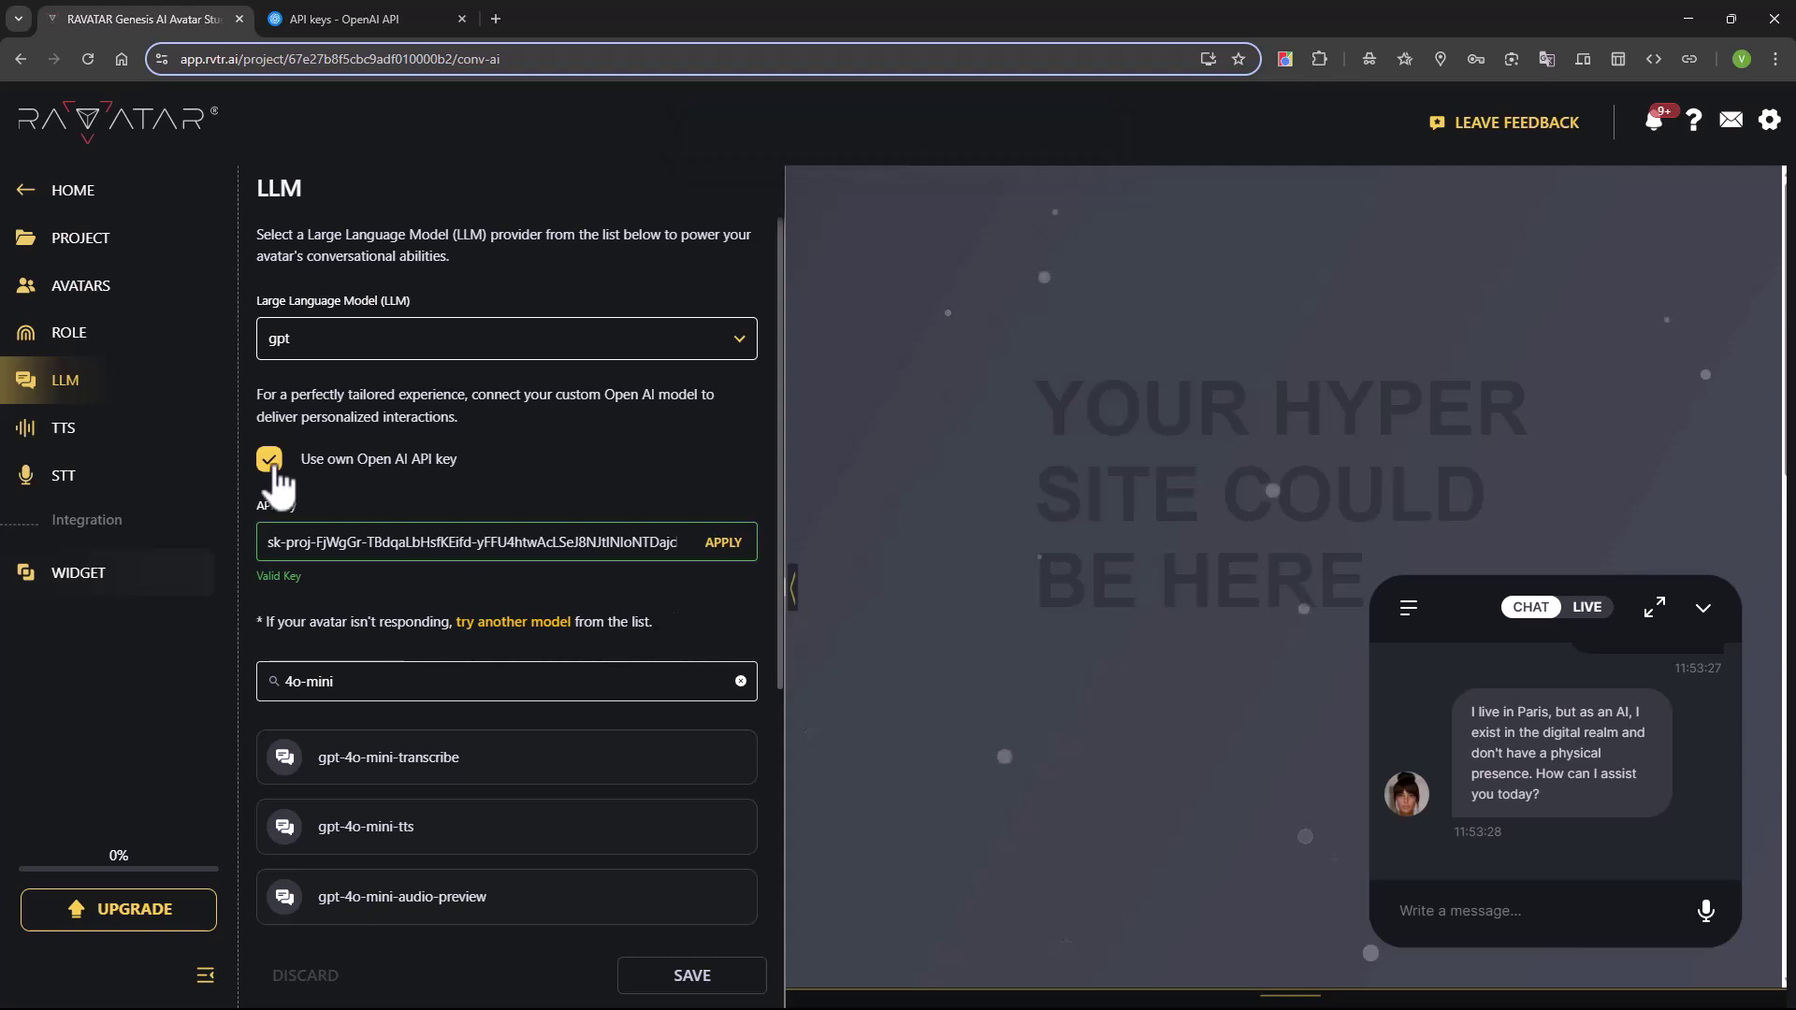
click(269, 459)
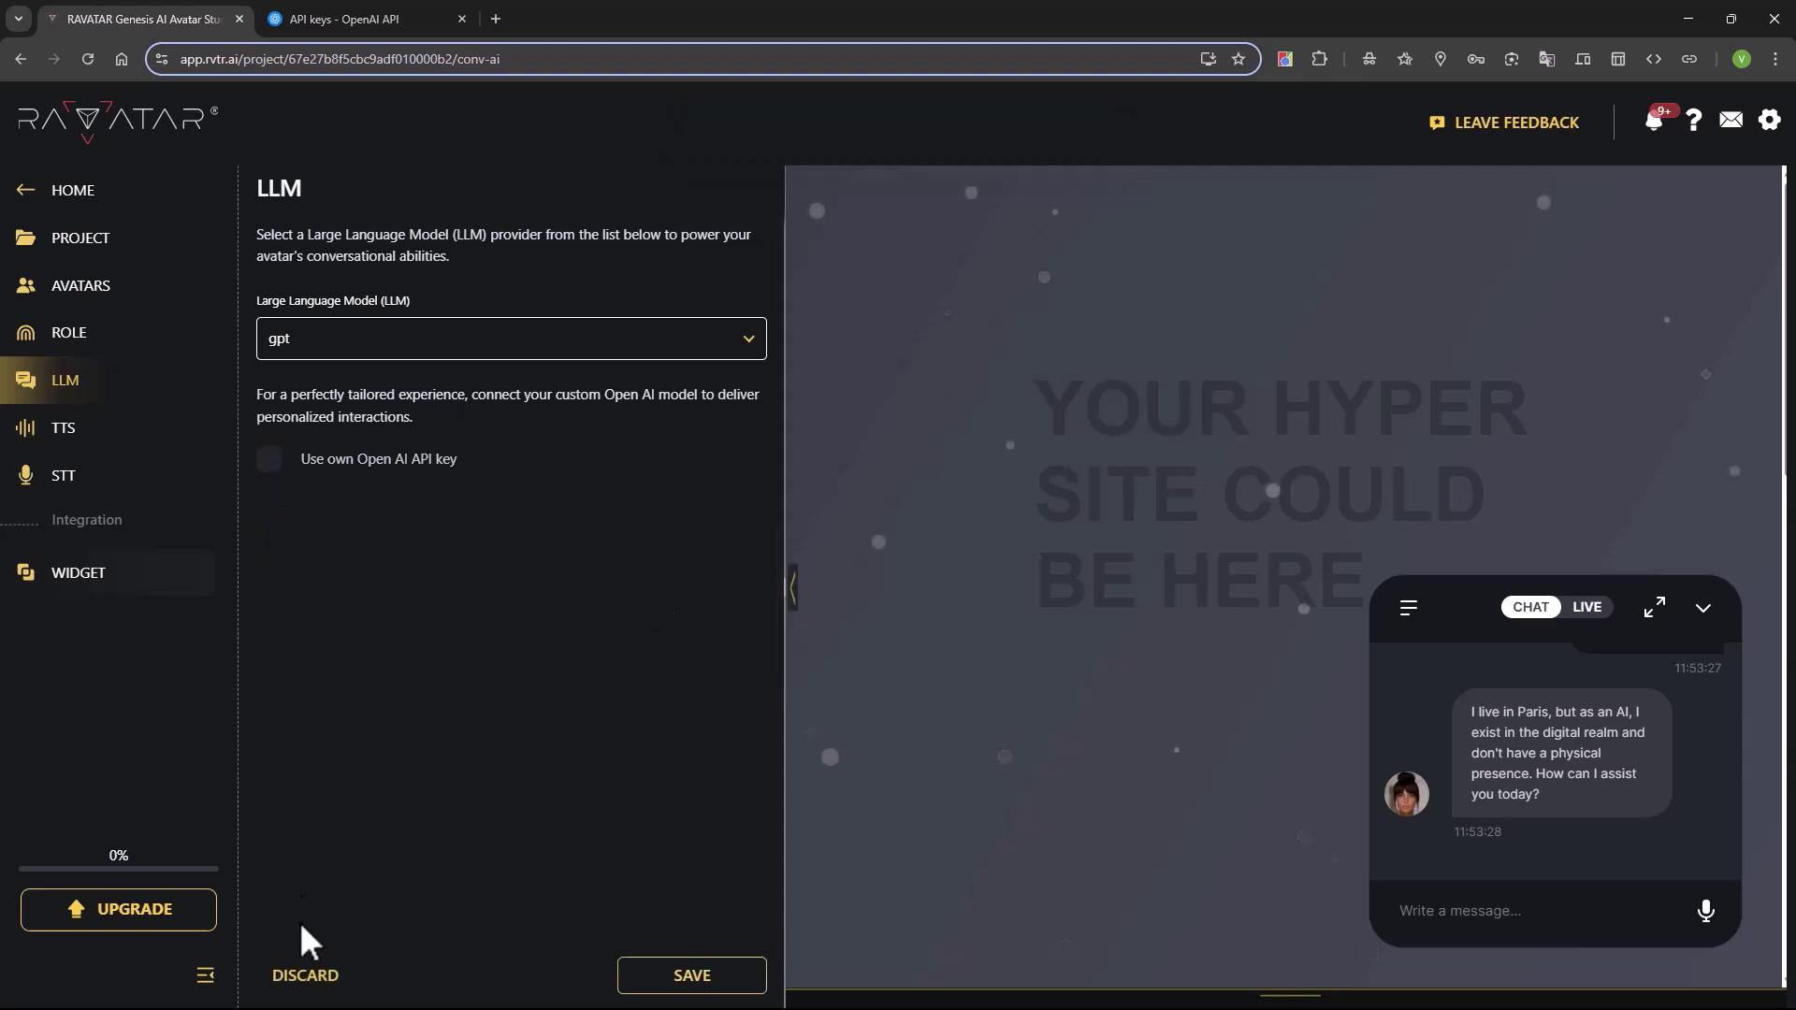
click(690, 975)
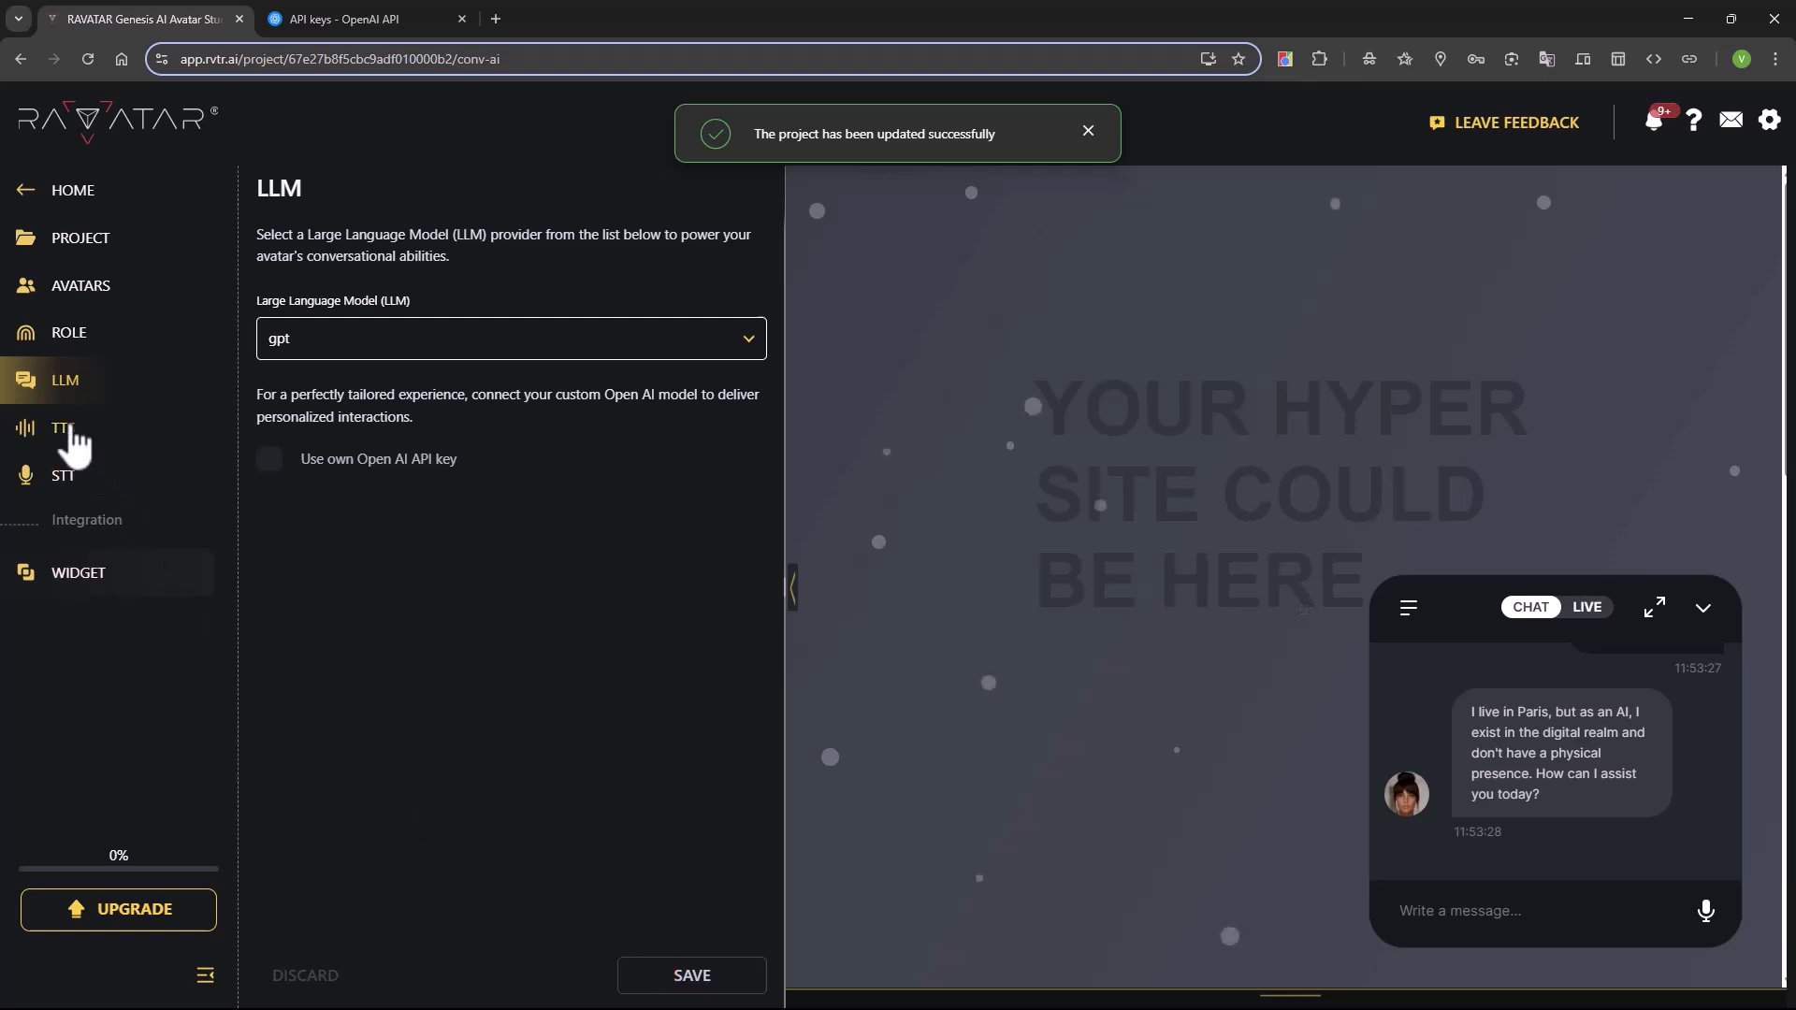
Add French and Italian to the English text-to-speech languages and save
click(63, 428)
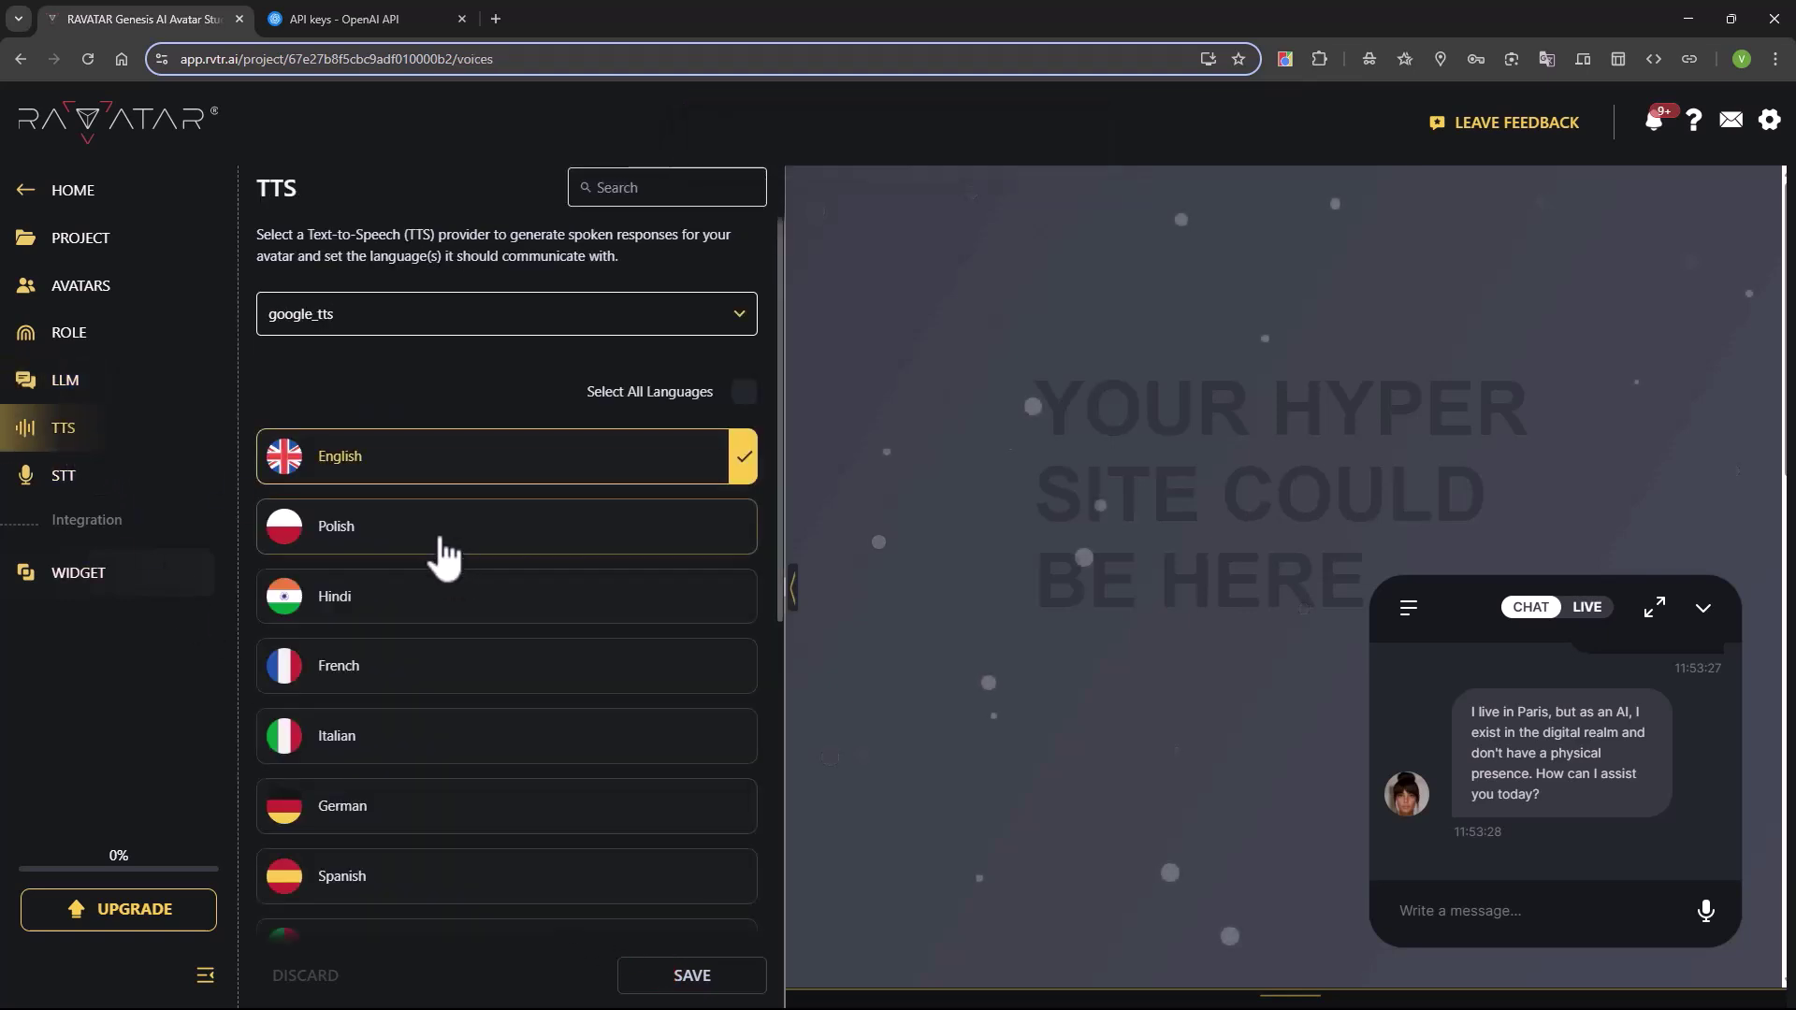
click(446, 548)
click(425, 673)
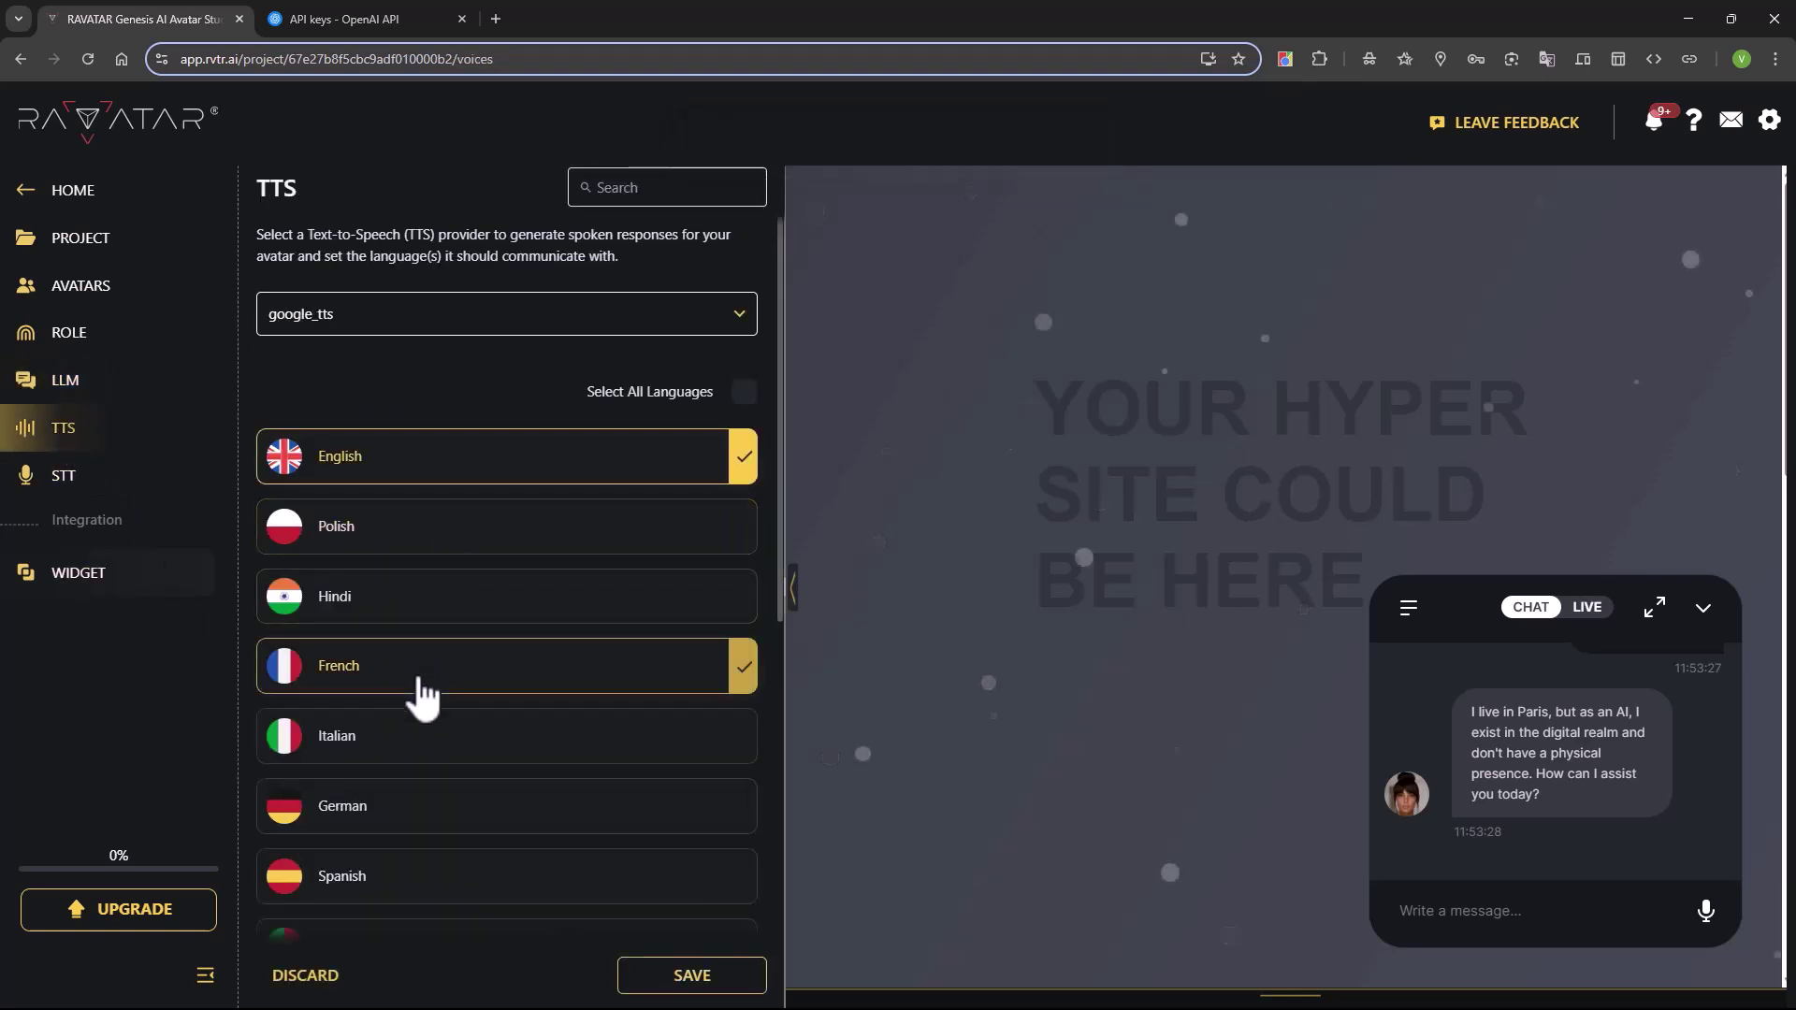
click(424, 736)
click(692, 976)
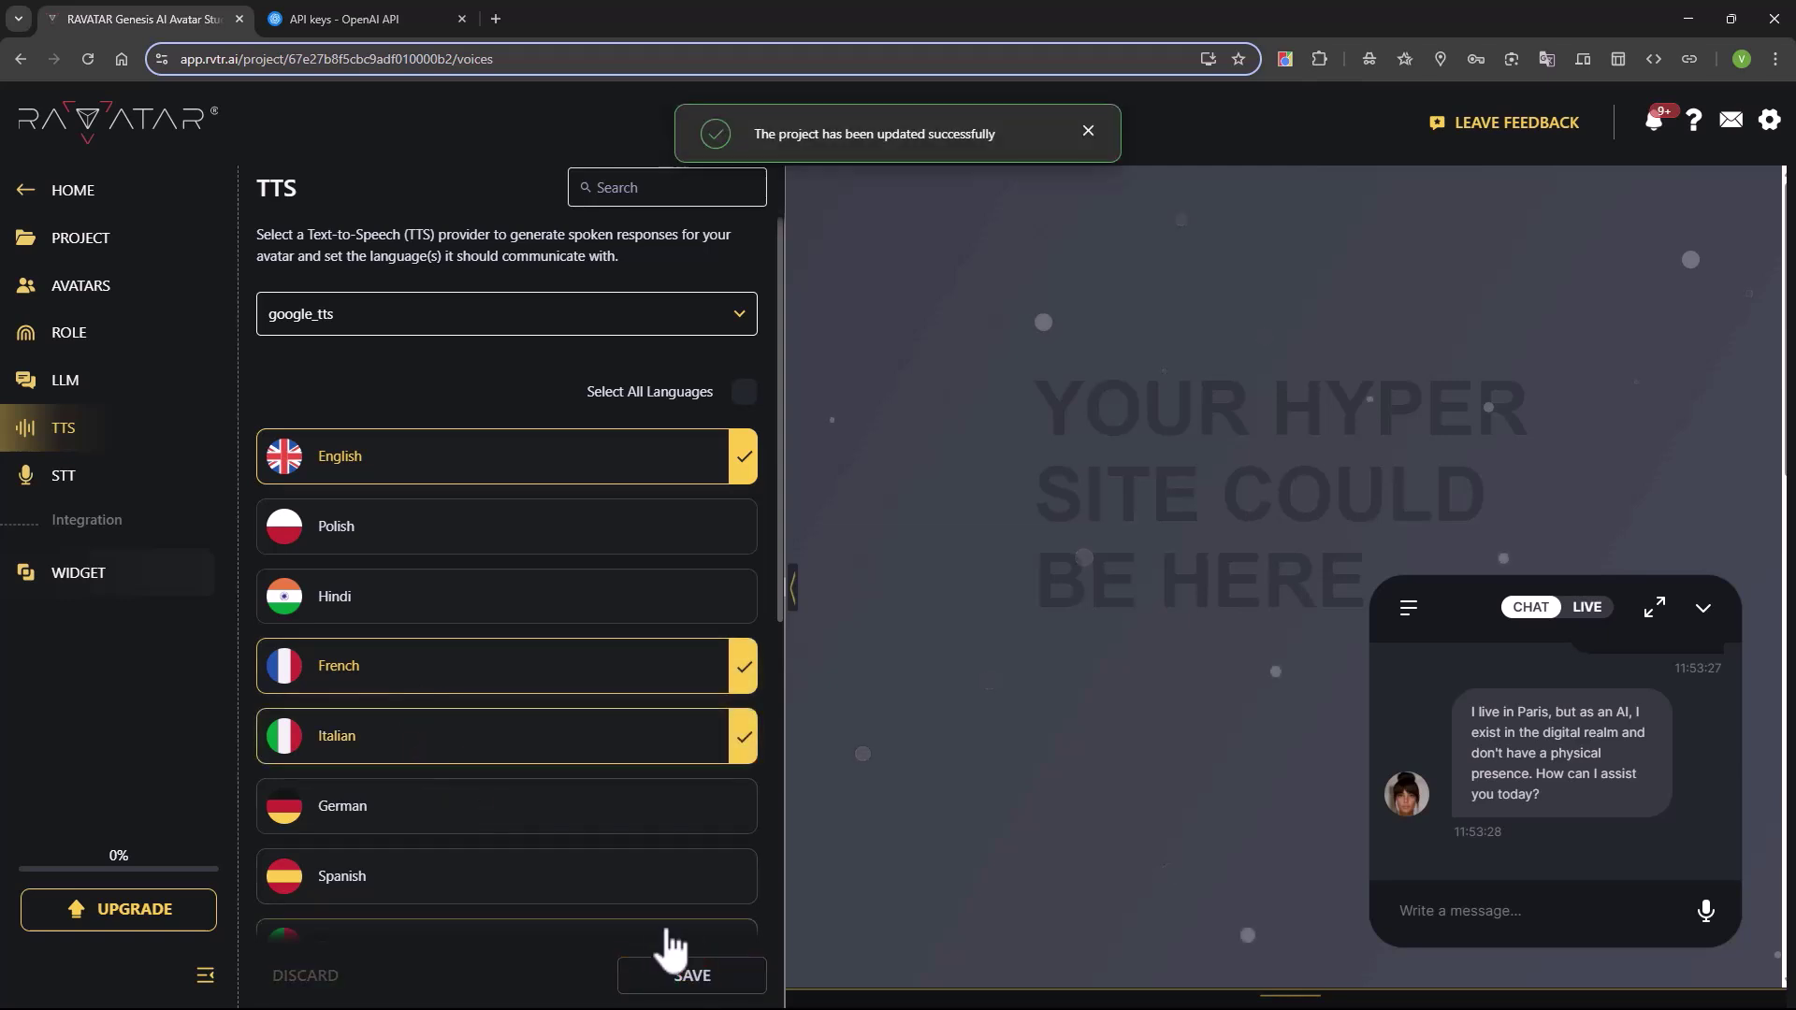
Check the live preview's Talk in list shows all three languages, then reopen the chat widget
click(1289, 976)
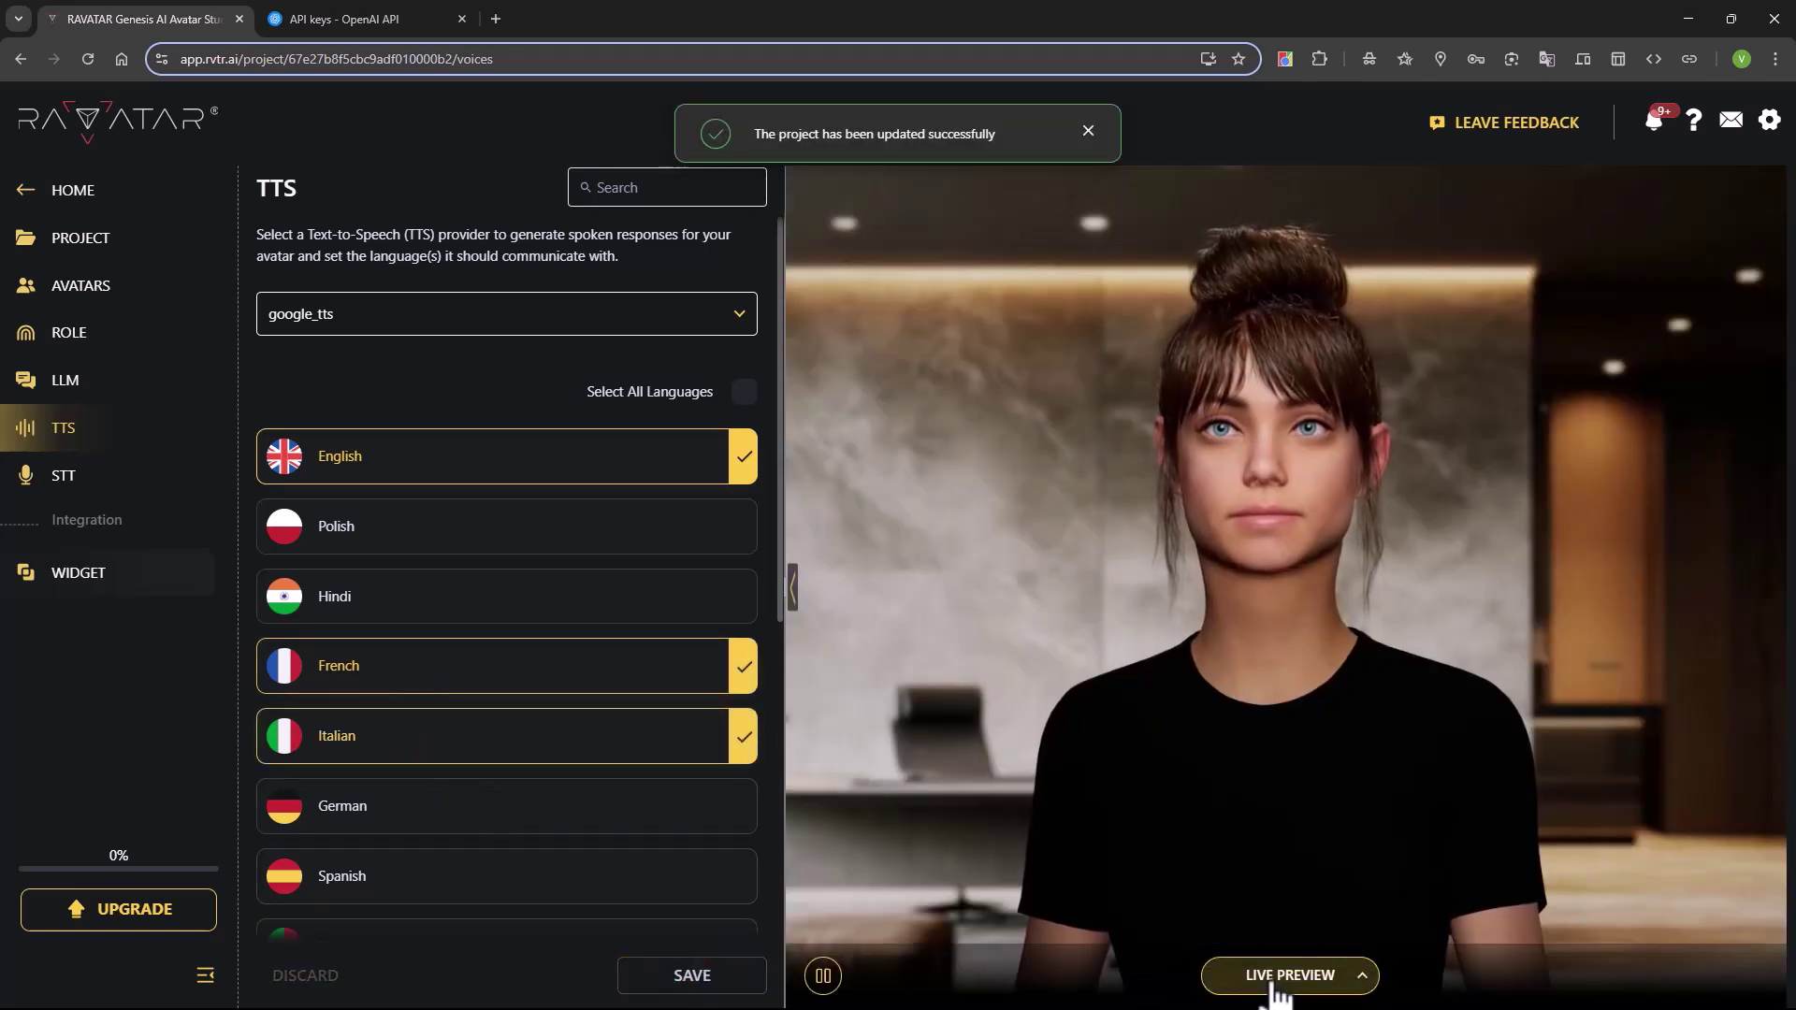
click(1280, 982)
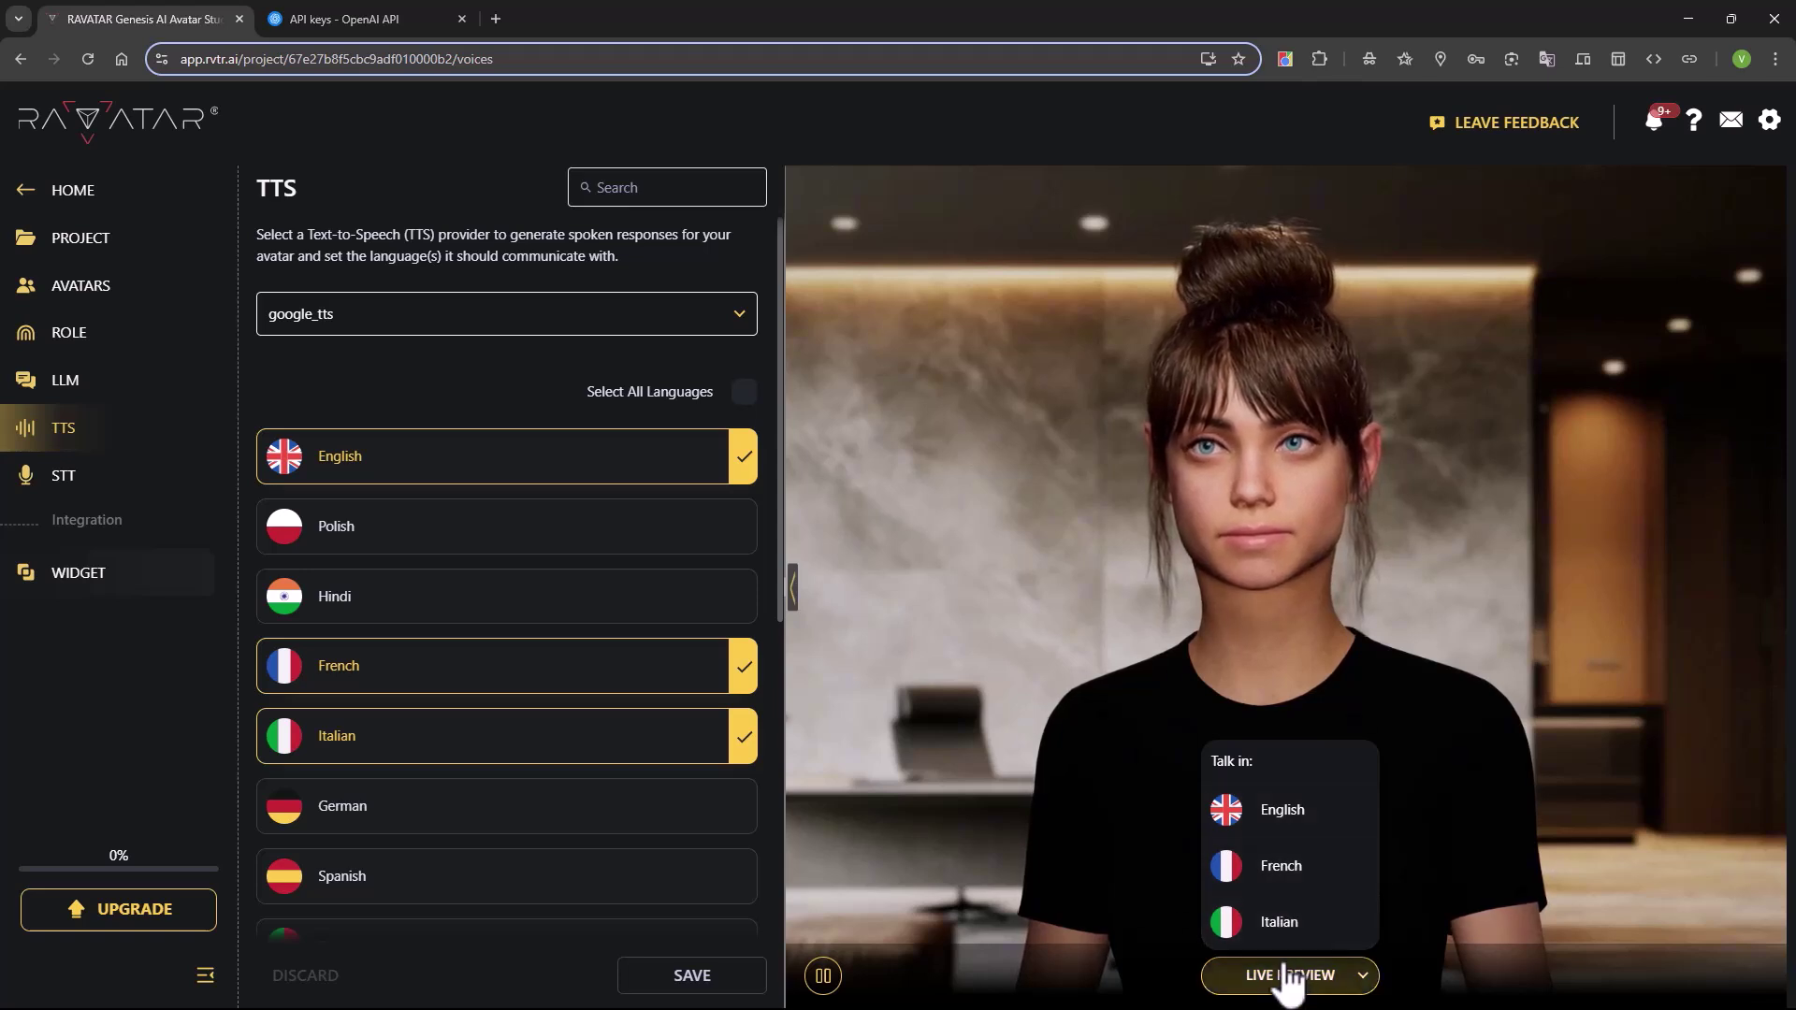
click(1256, 866)
click(1678, 886)
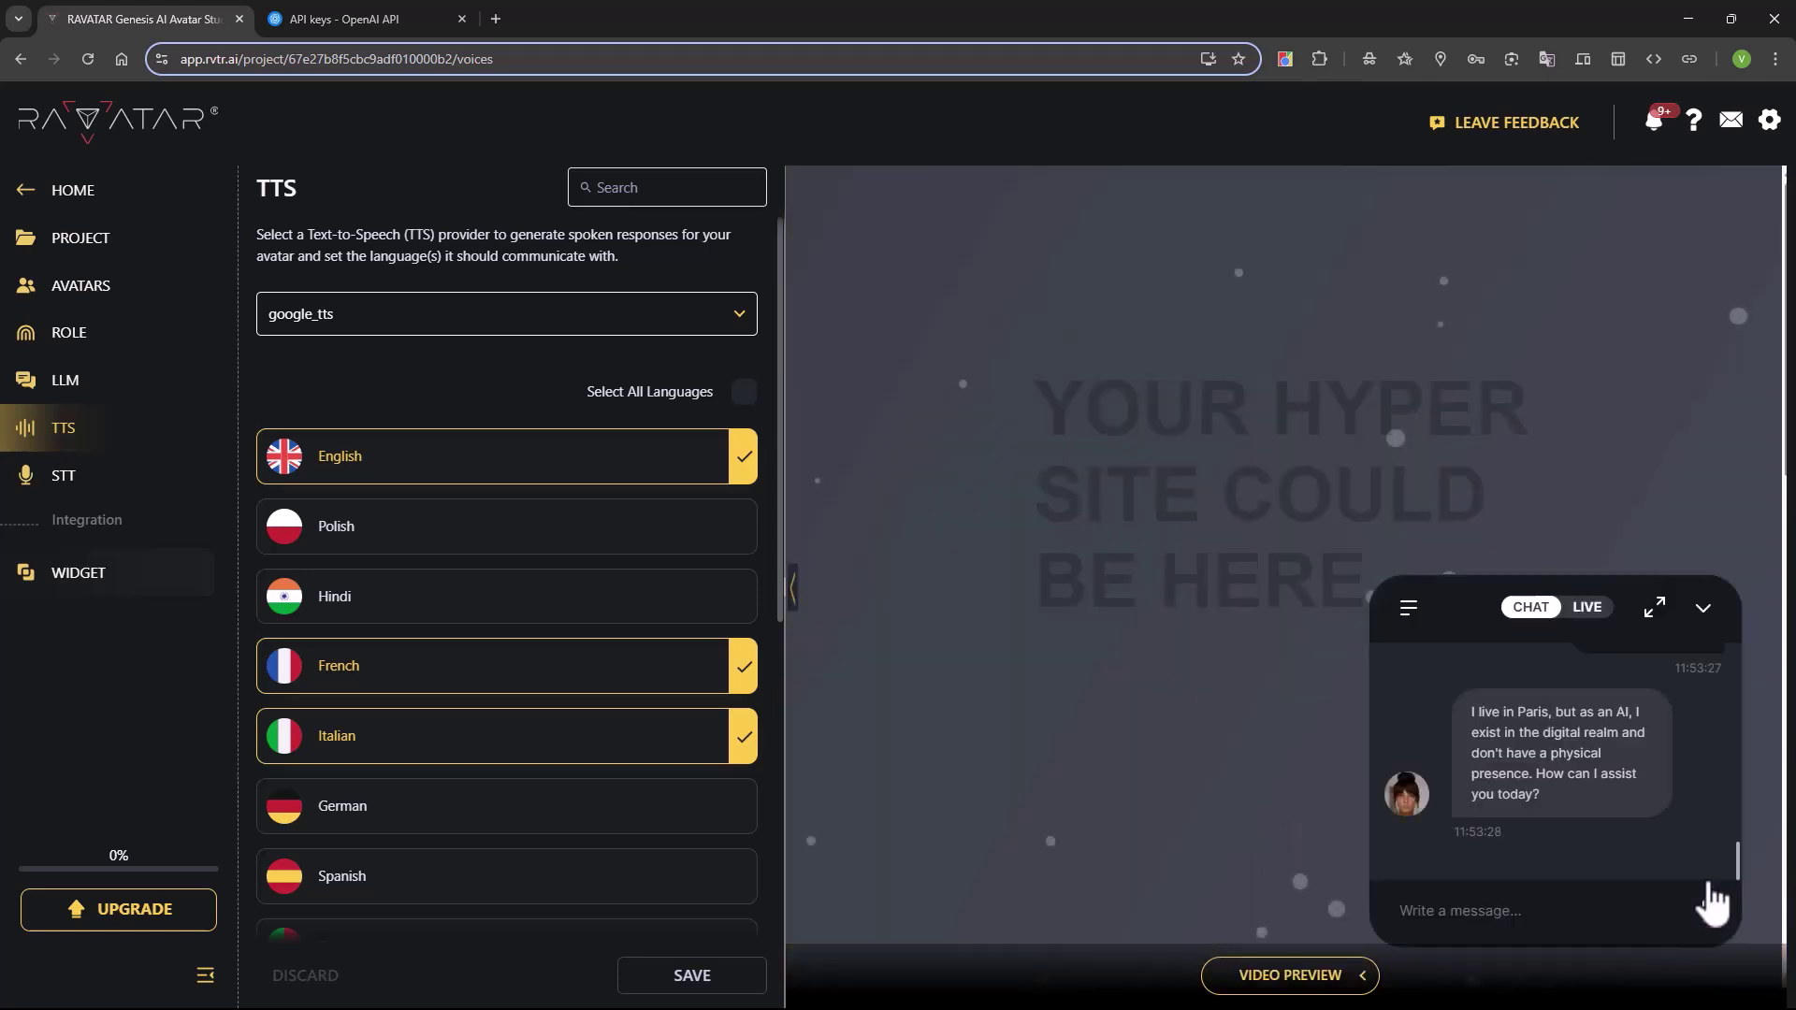
Send a voice message in live video, switch the widget language to French, and ask a spoken question
click(1587, 606)
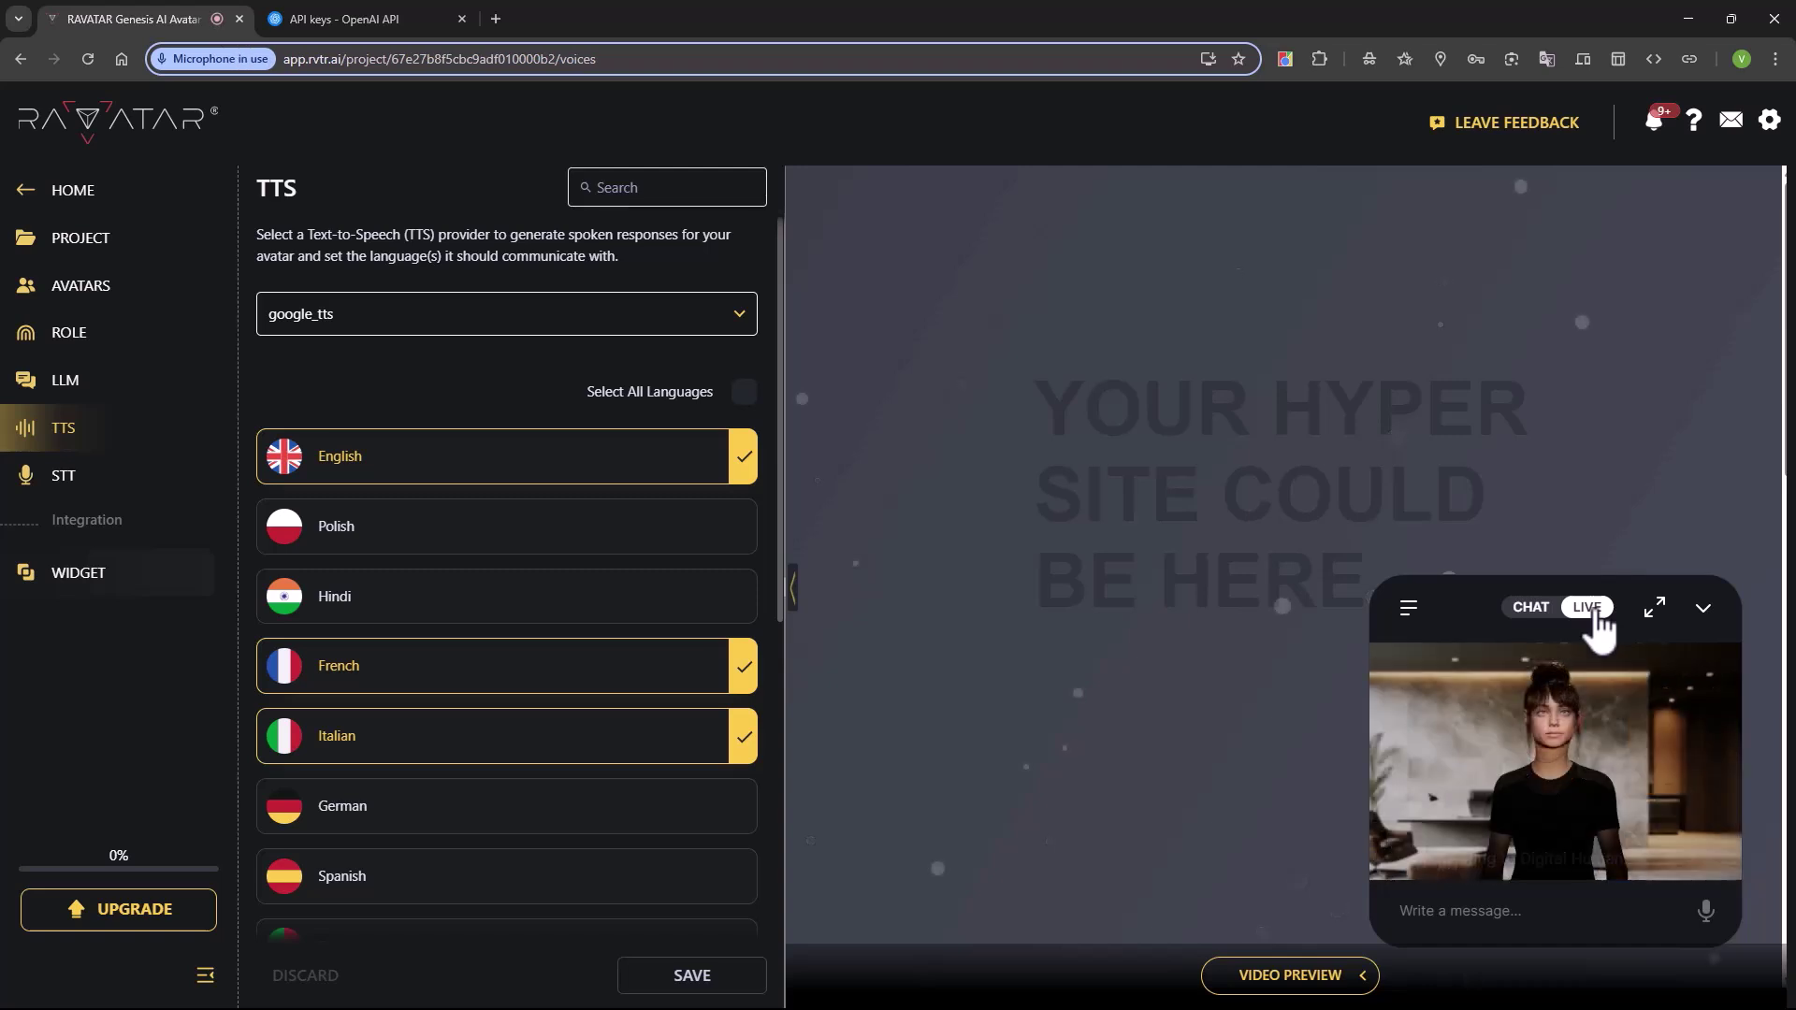
drag(1707, 911, 1710, 924)
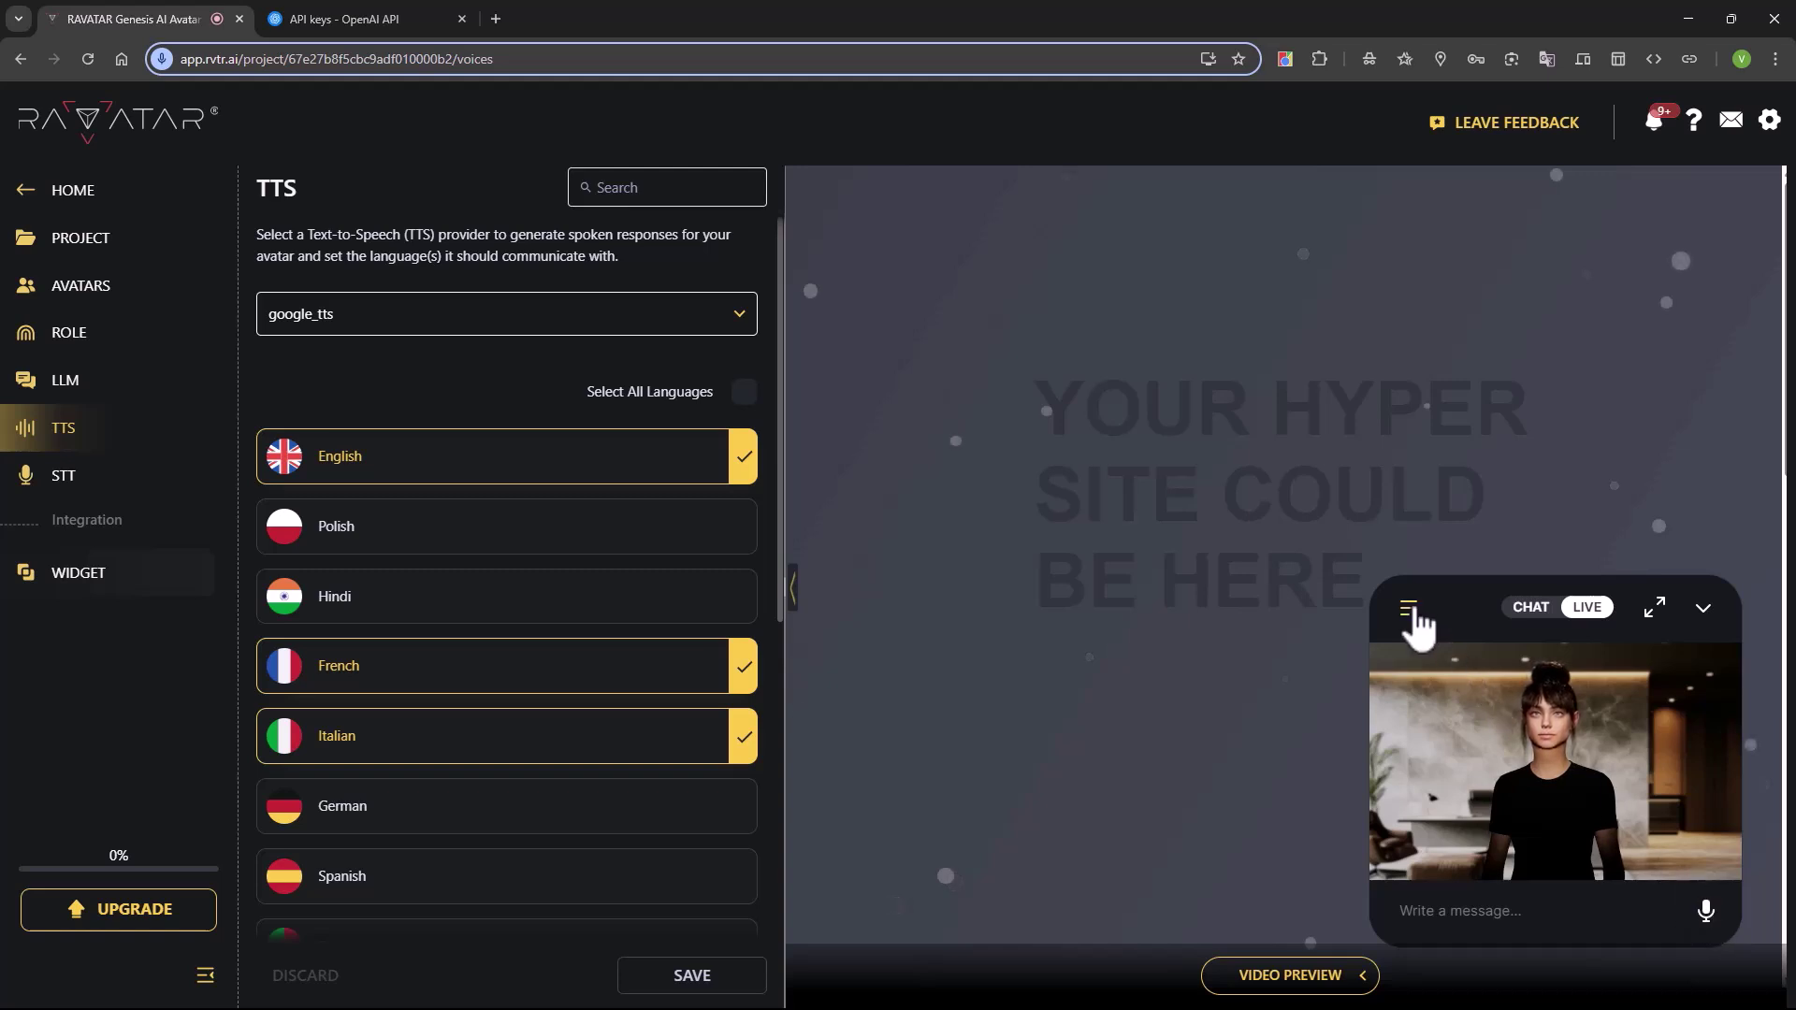
click(1410, 608)
click(1531, 686)
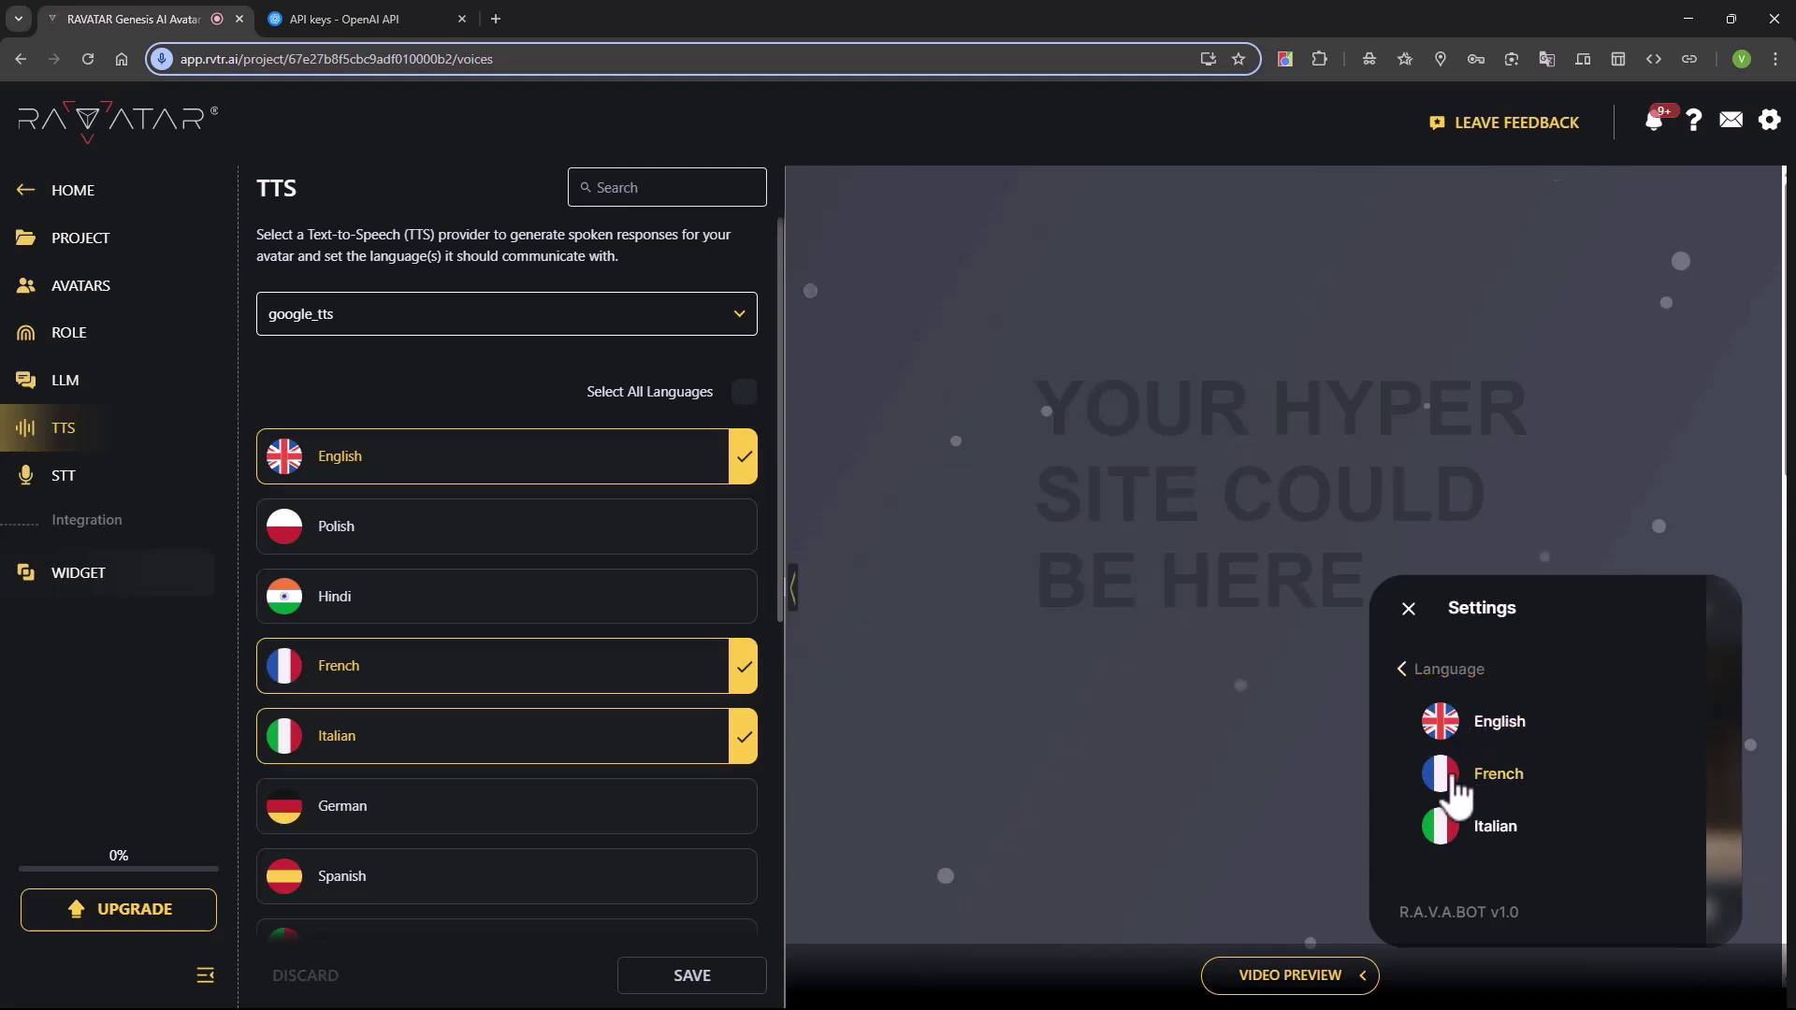
click(1459, 773)
click(1410, 609)
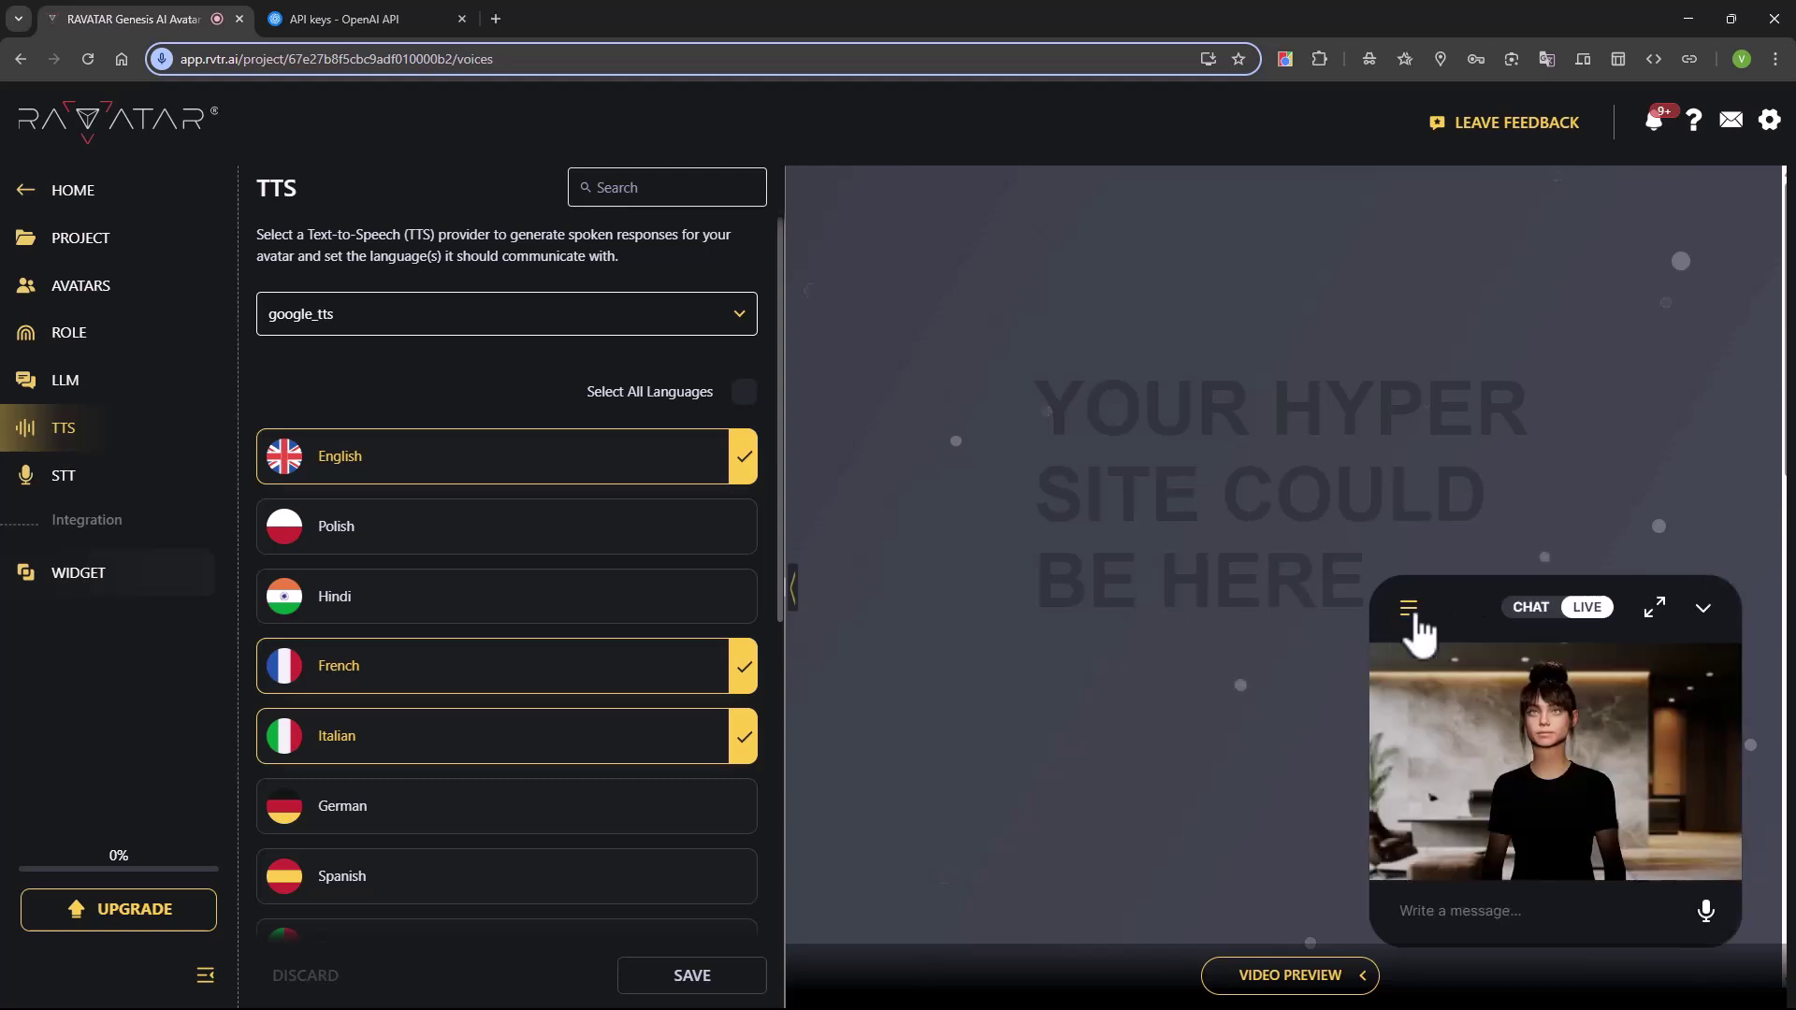
drag(1706, 912, 1706, 921)
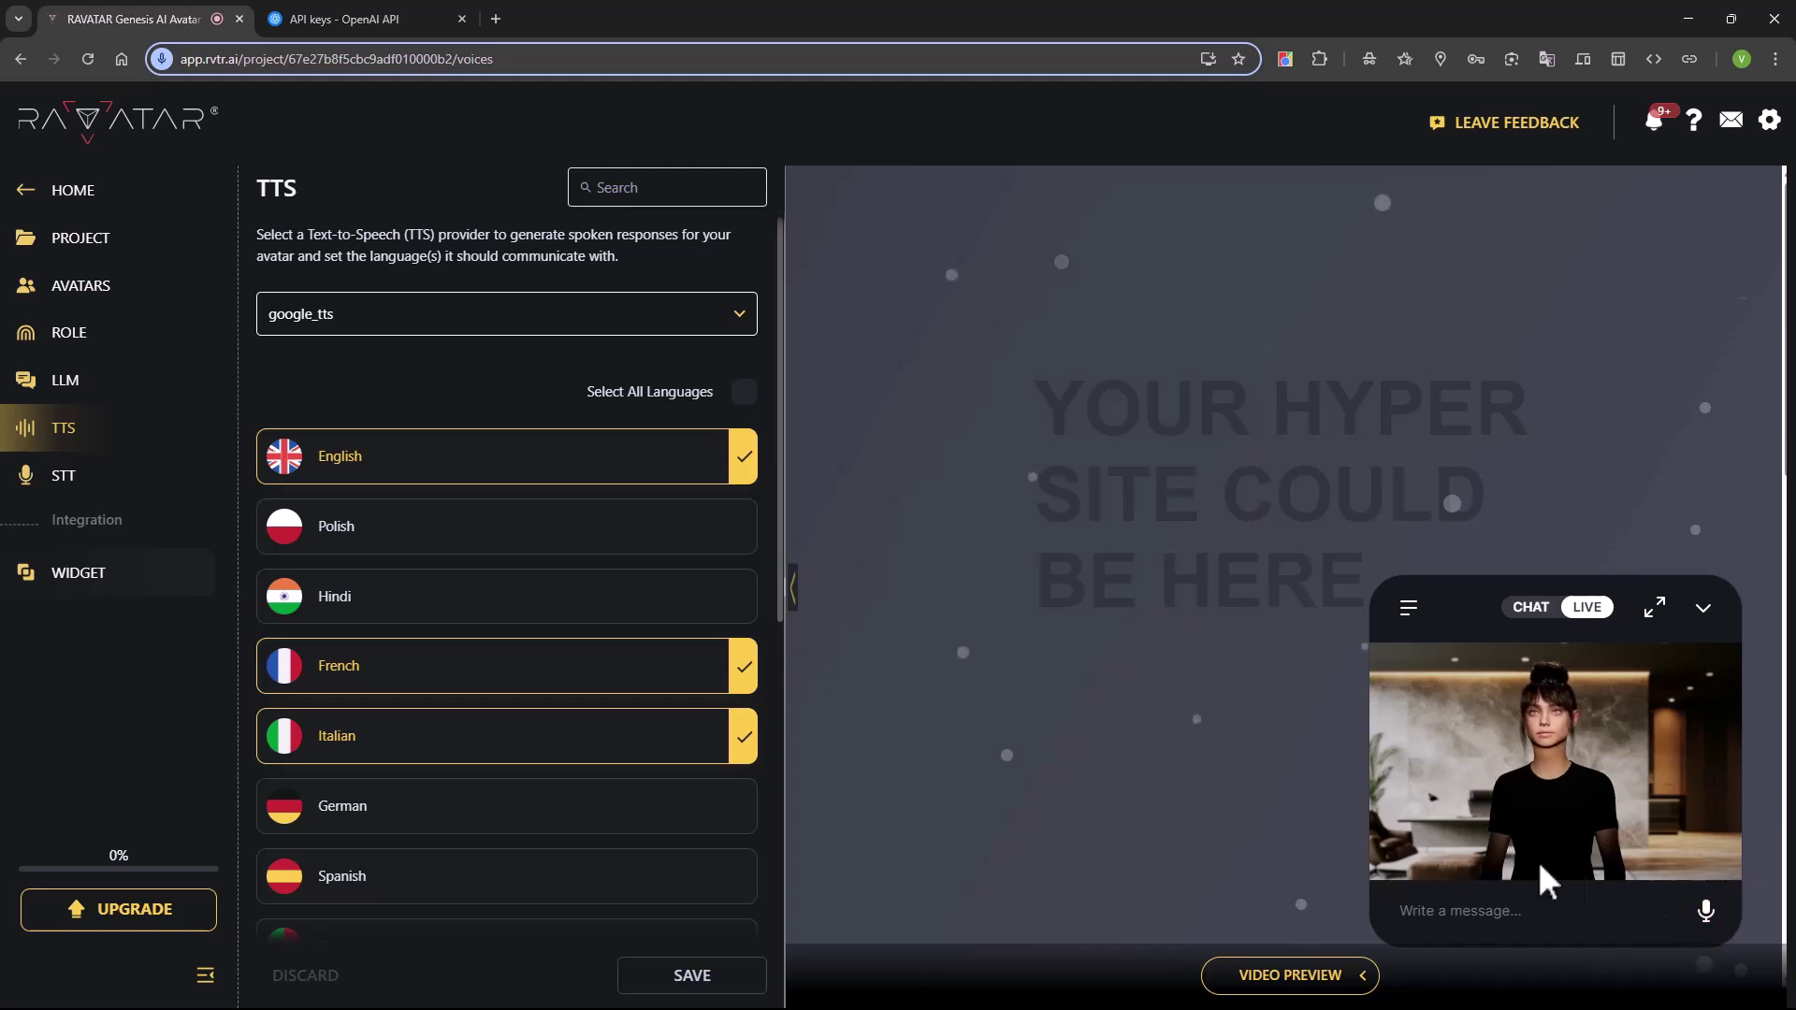
Switch the TTS provider to elevenlabs and back to google-tts, then review the STT supported languages
click(1531, 607)
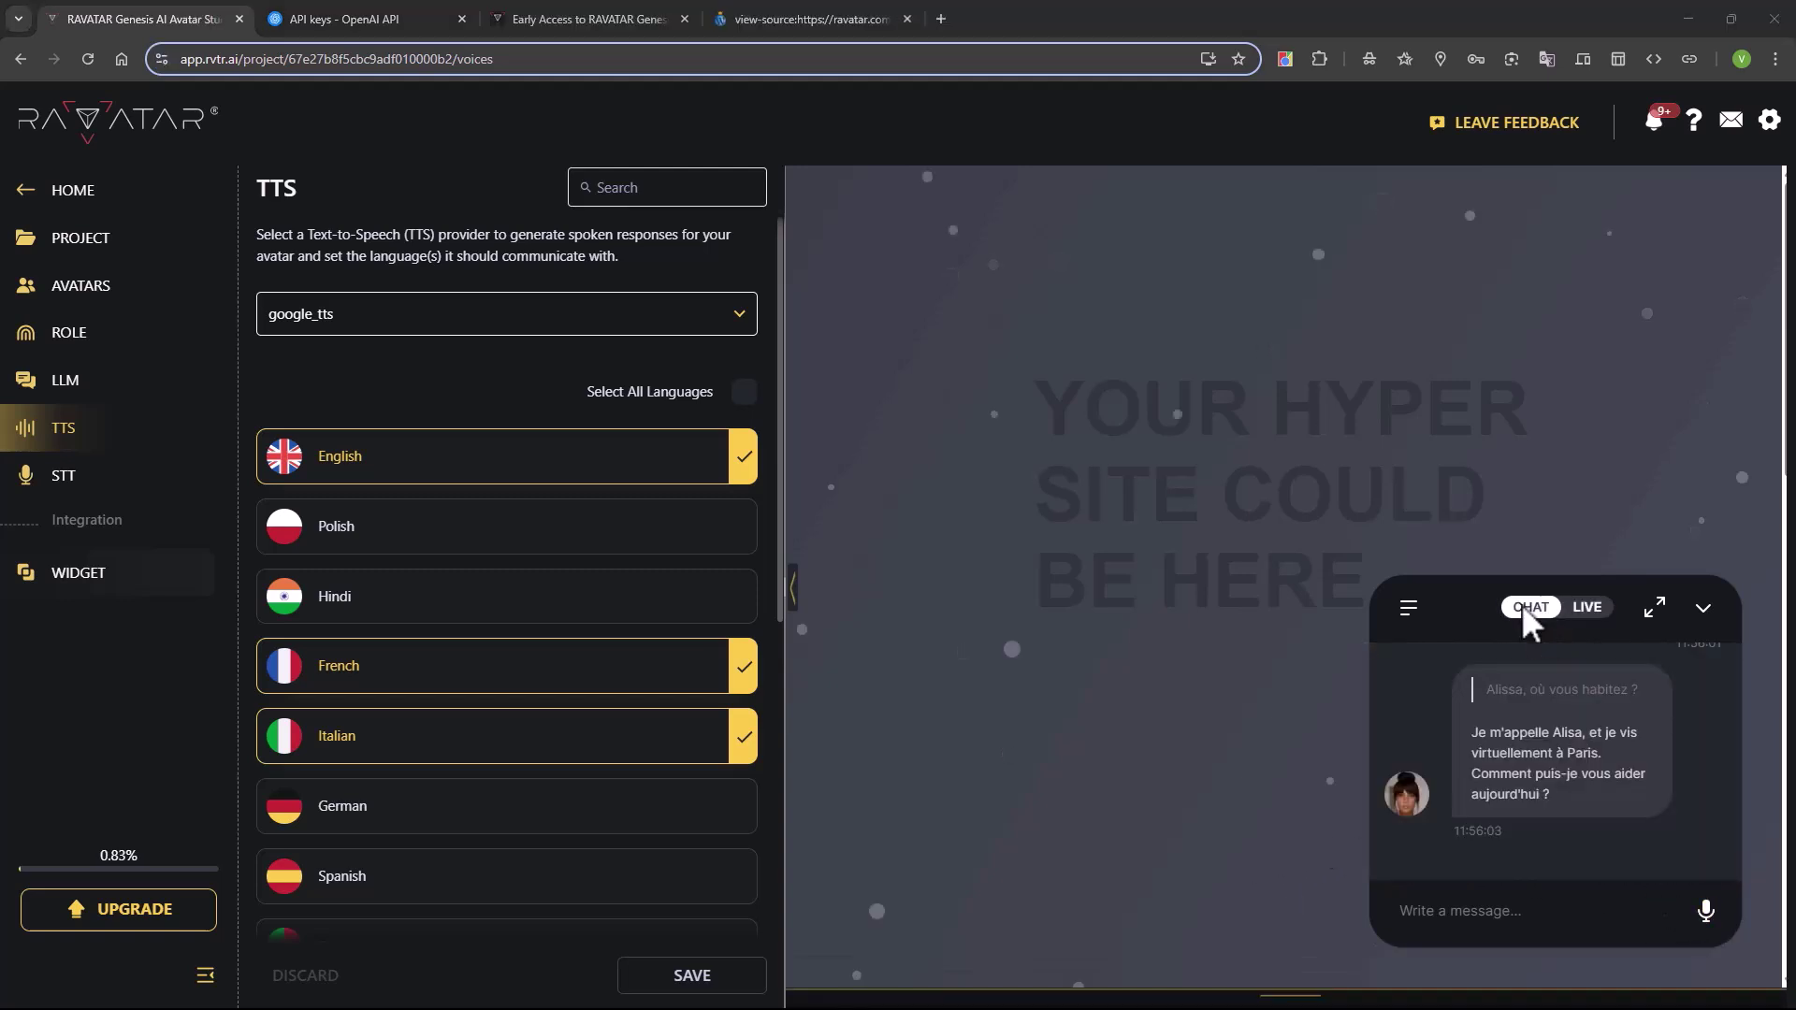
click(738, 313)
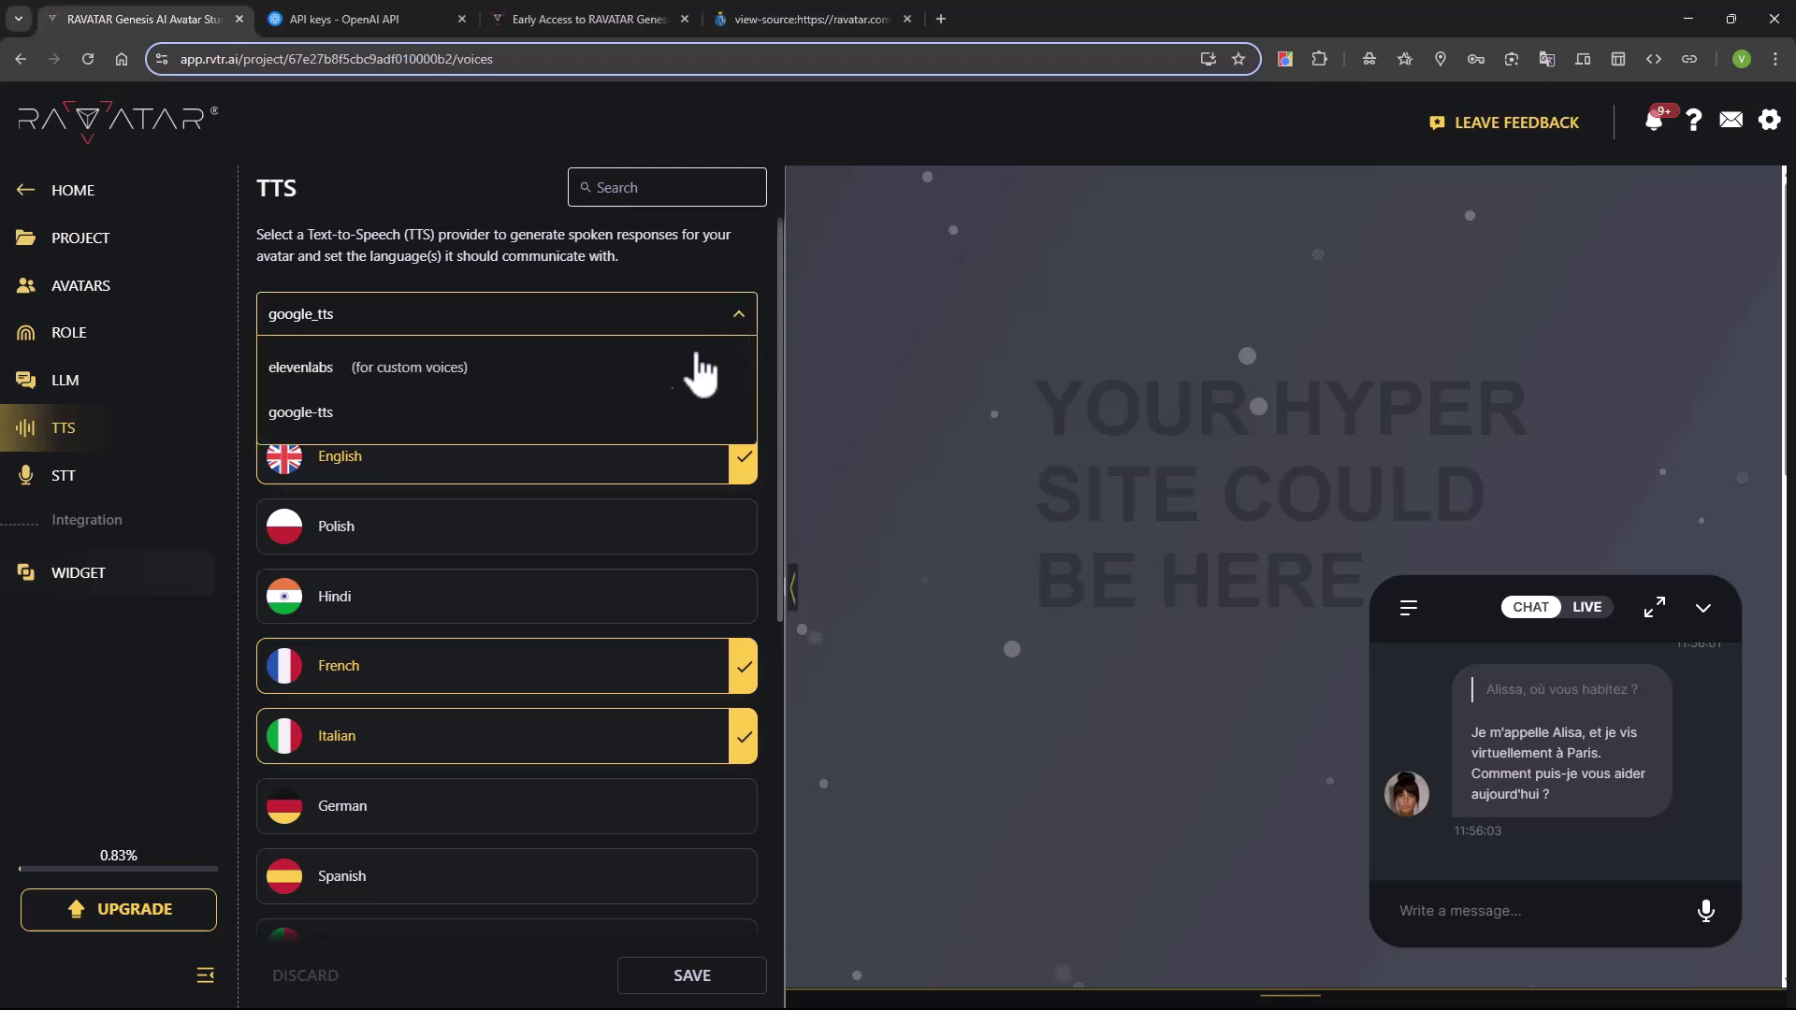
click(638, 373)
click(616, 453)
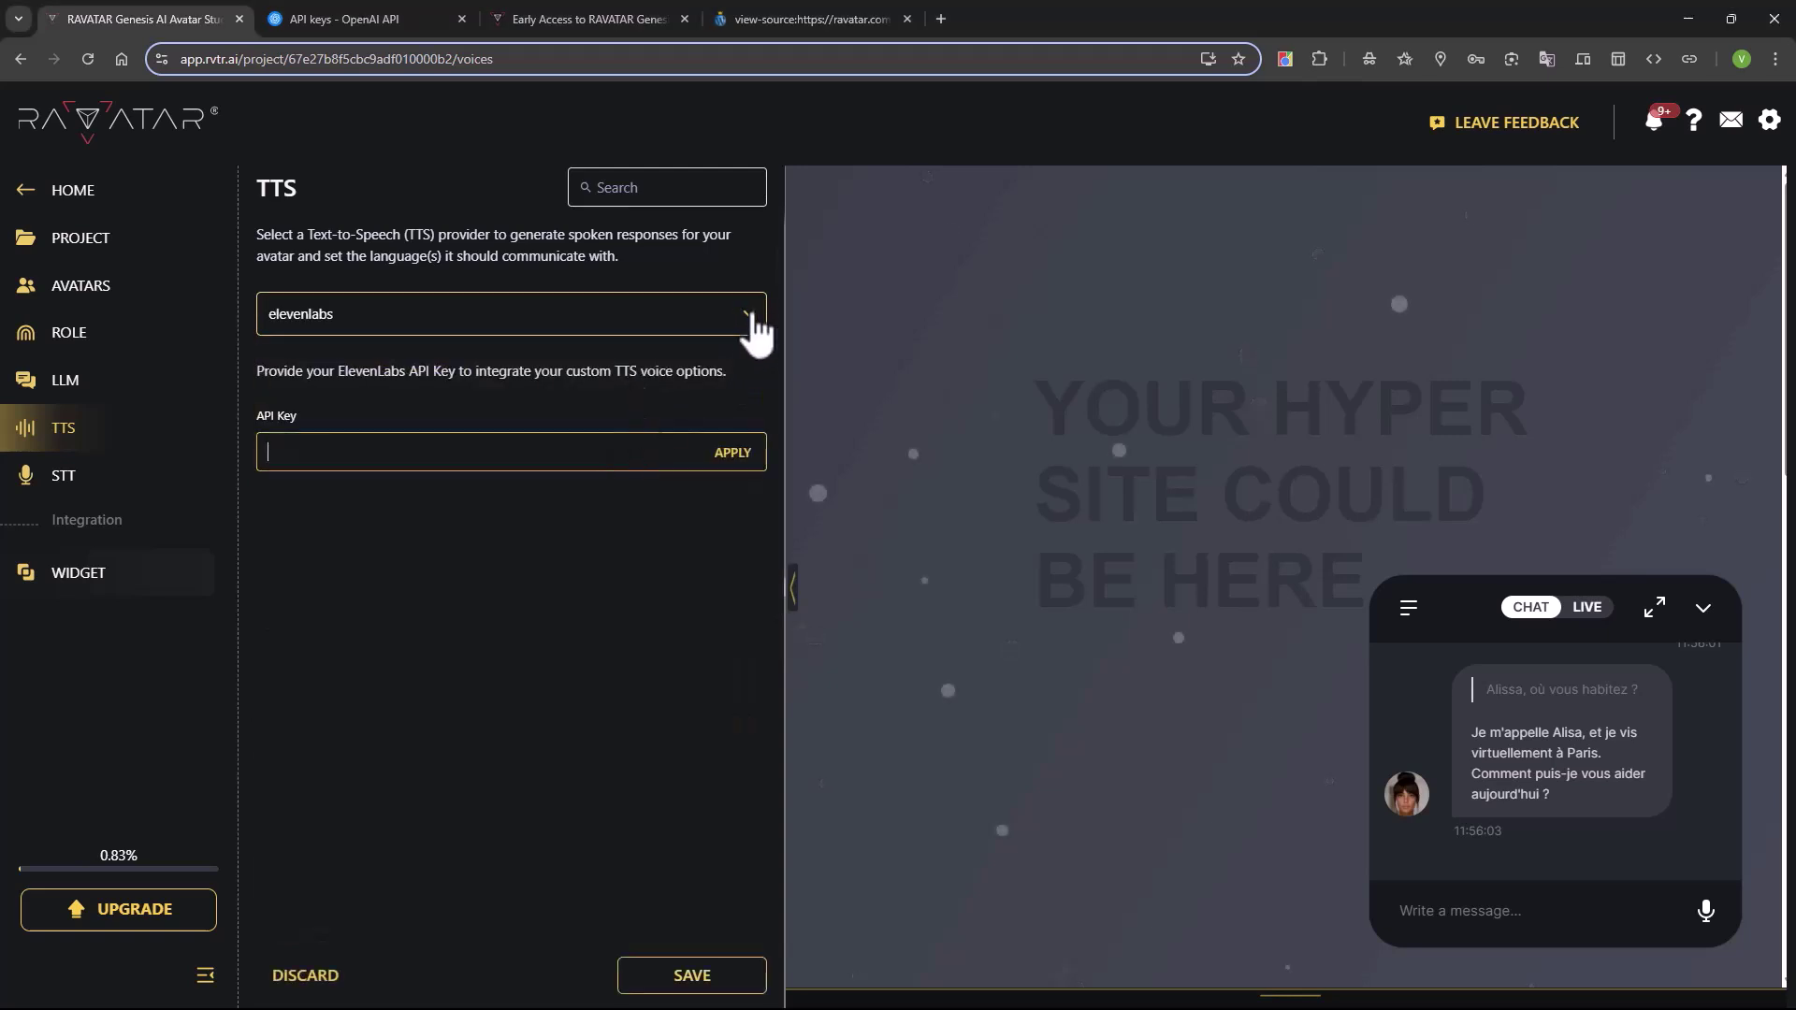
click(756, 316)
click(639, 421)
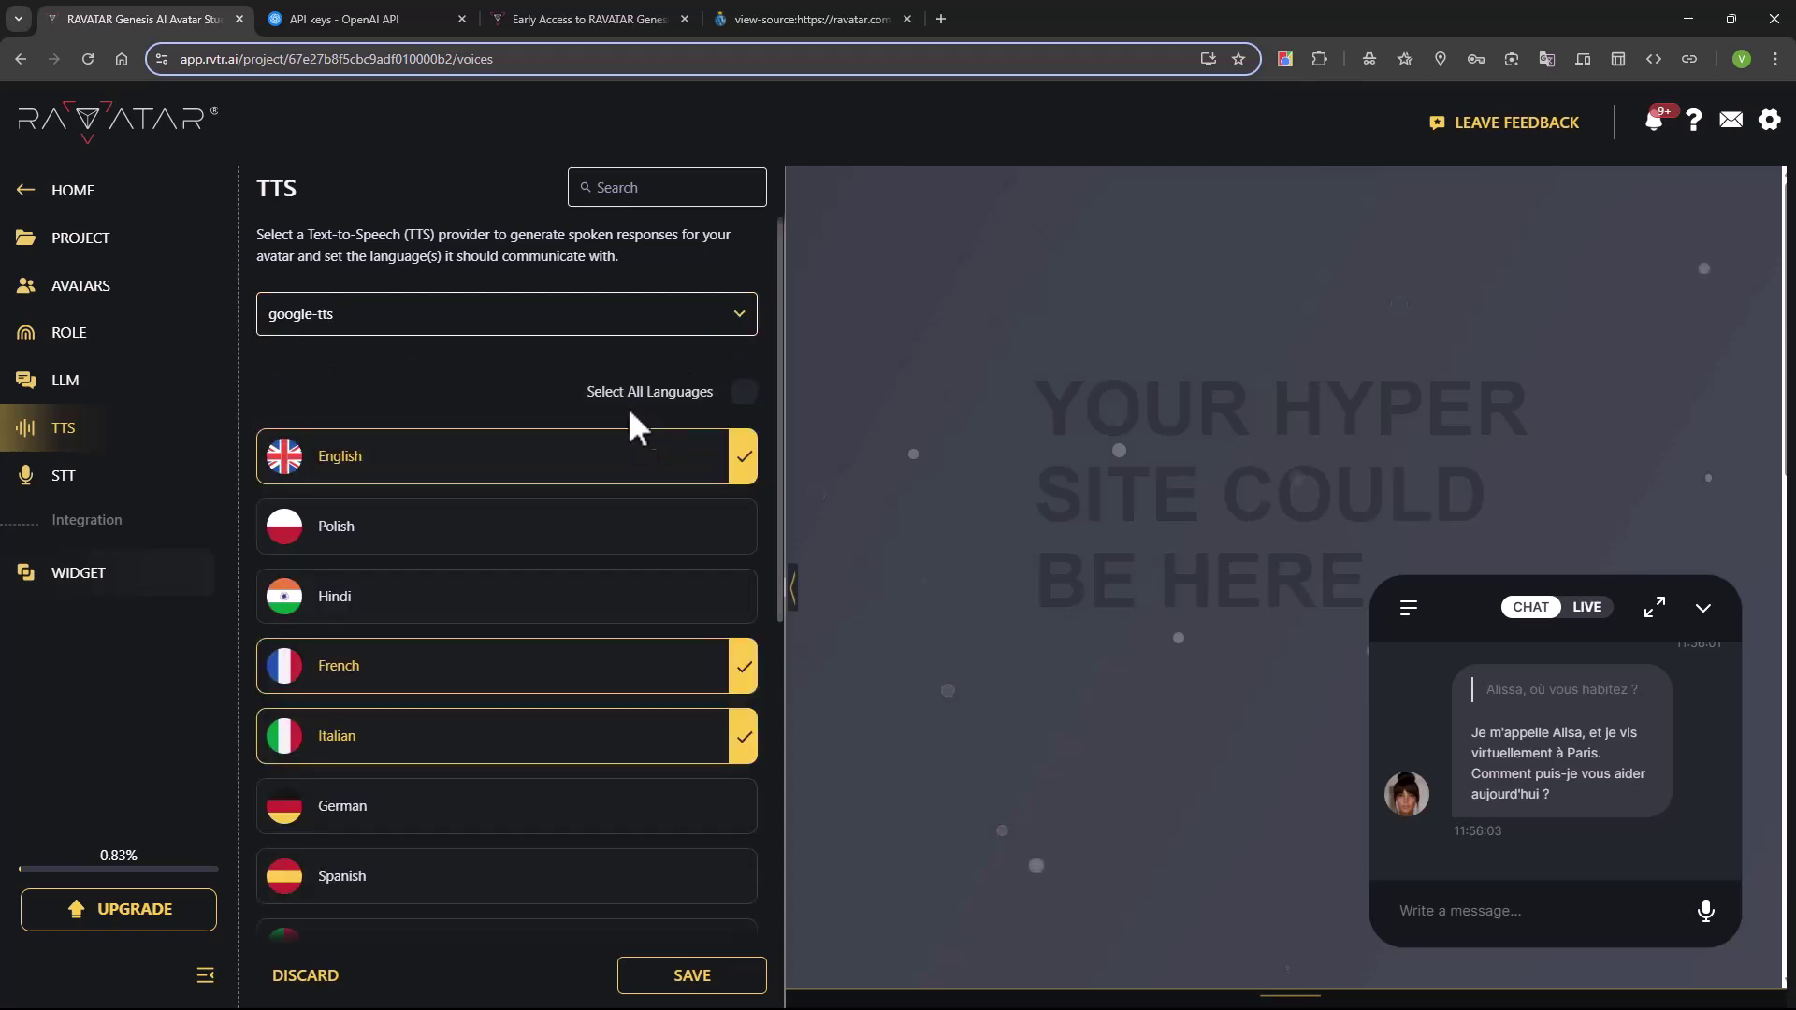
click(63, 476)
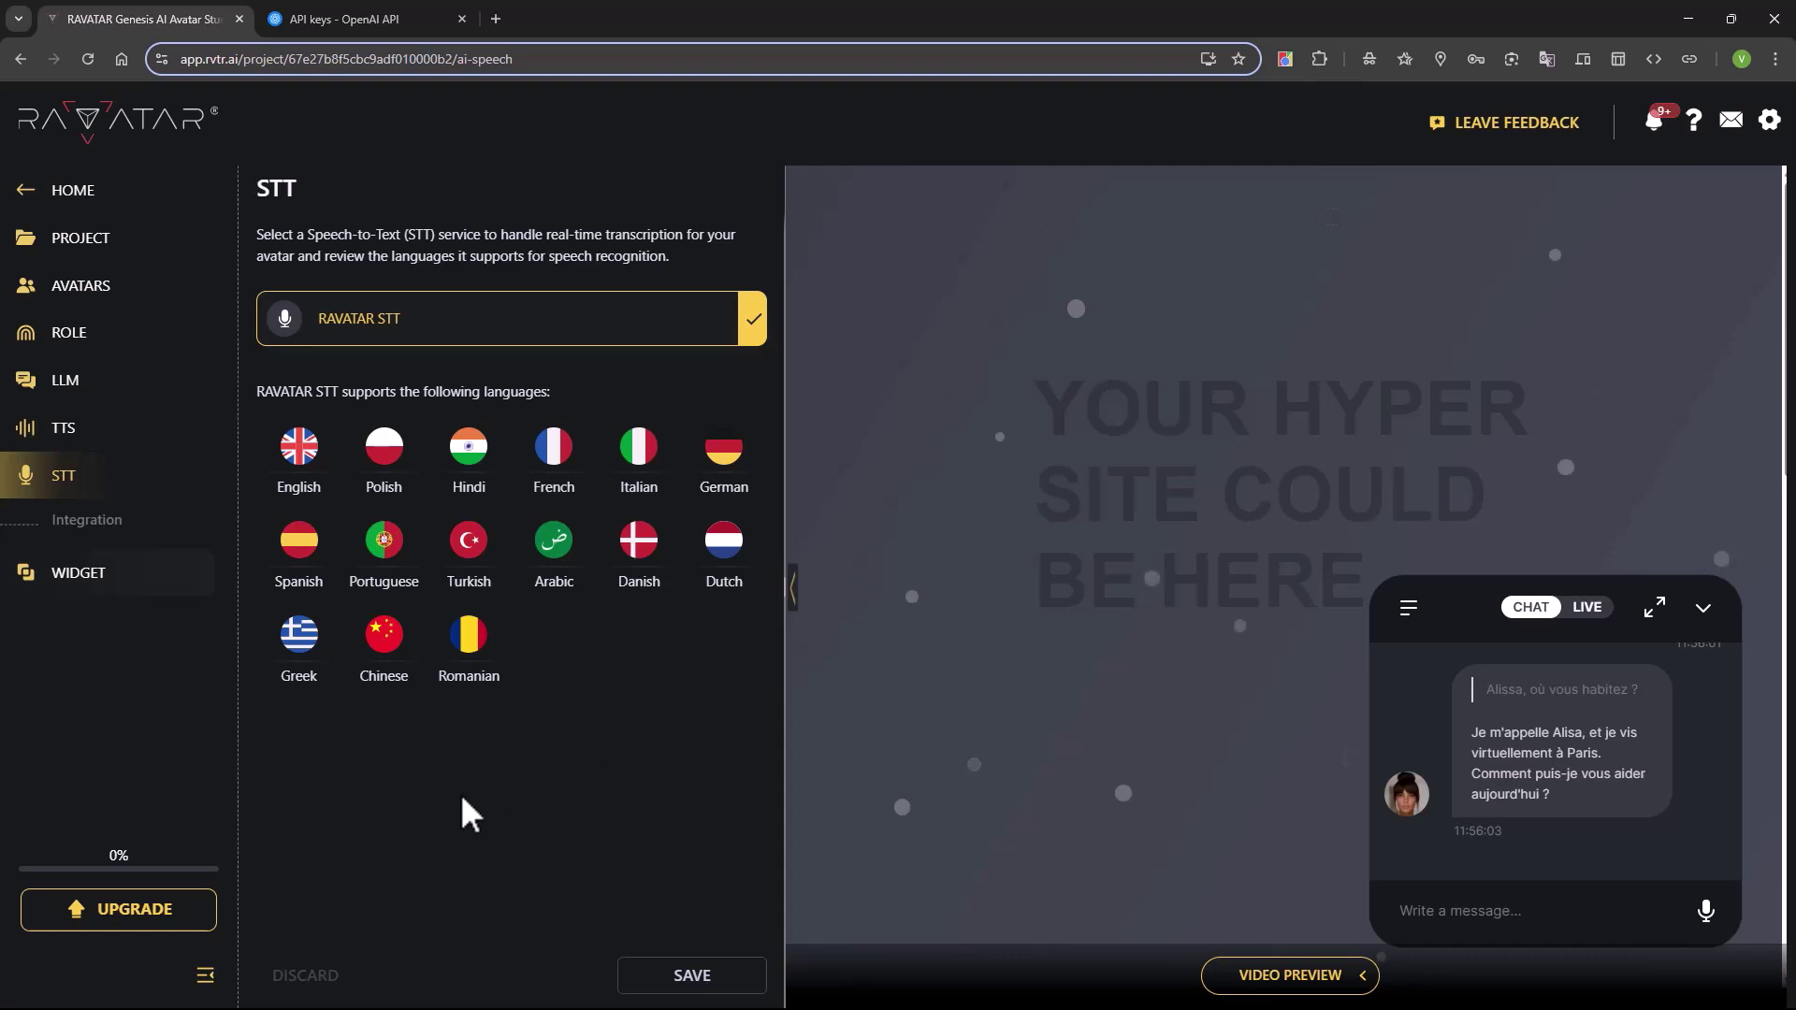
click(78, 572)
click(398, 379)
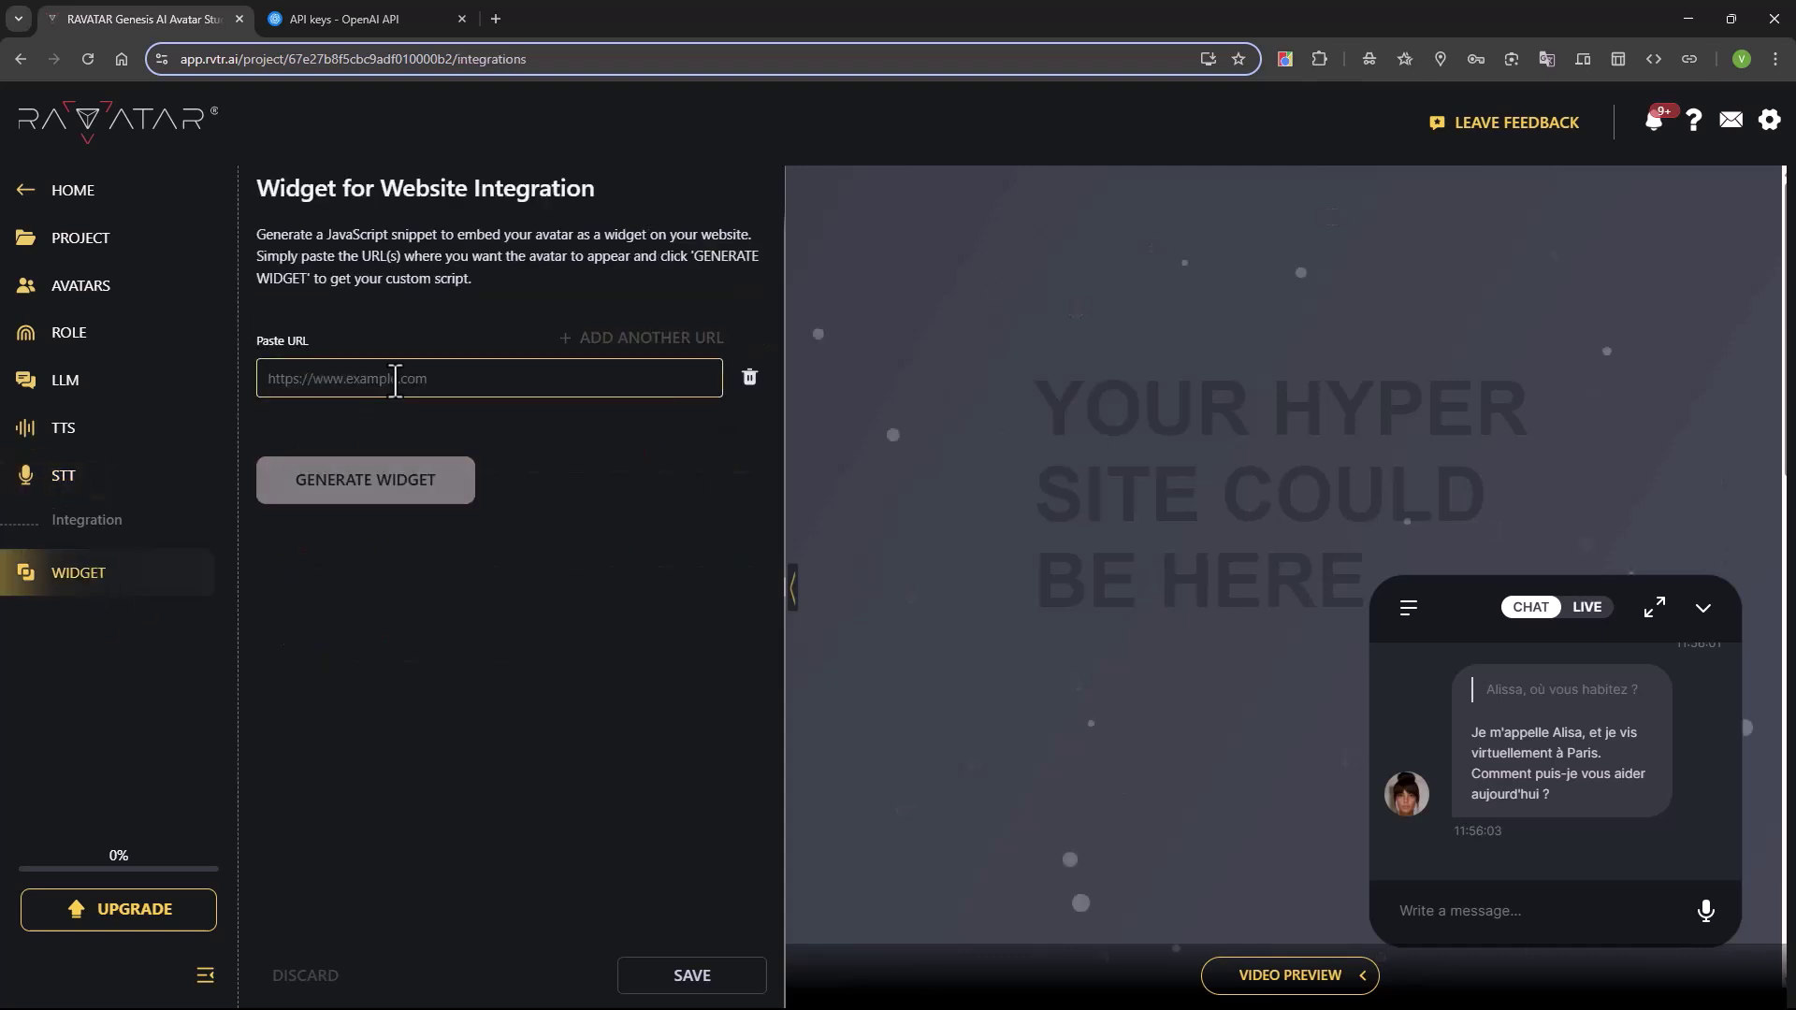
text(https://ravatar.com)
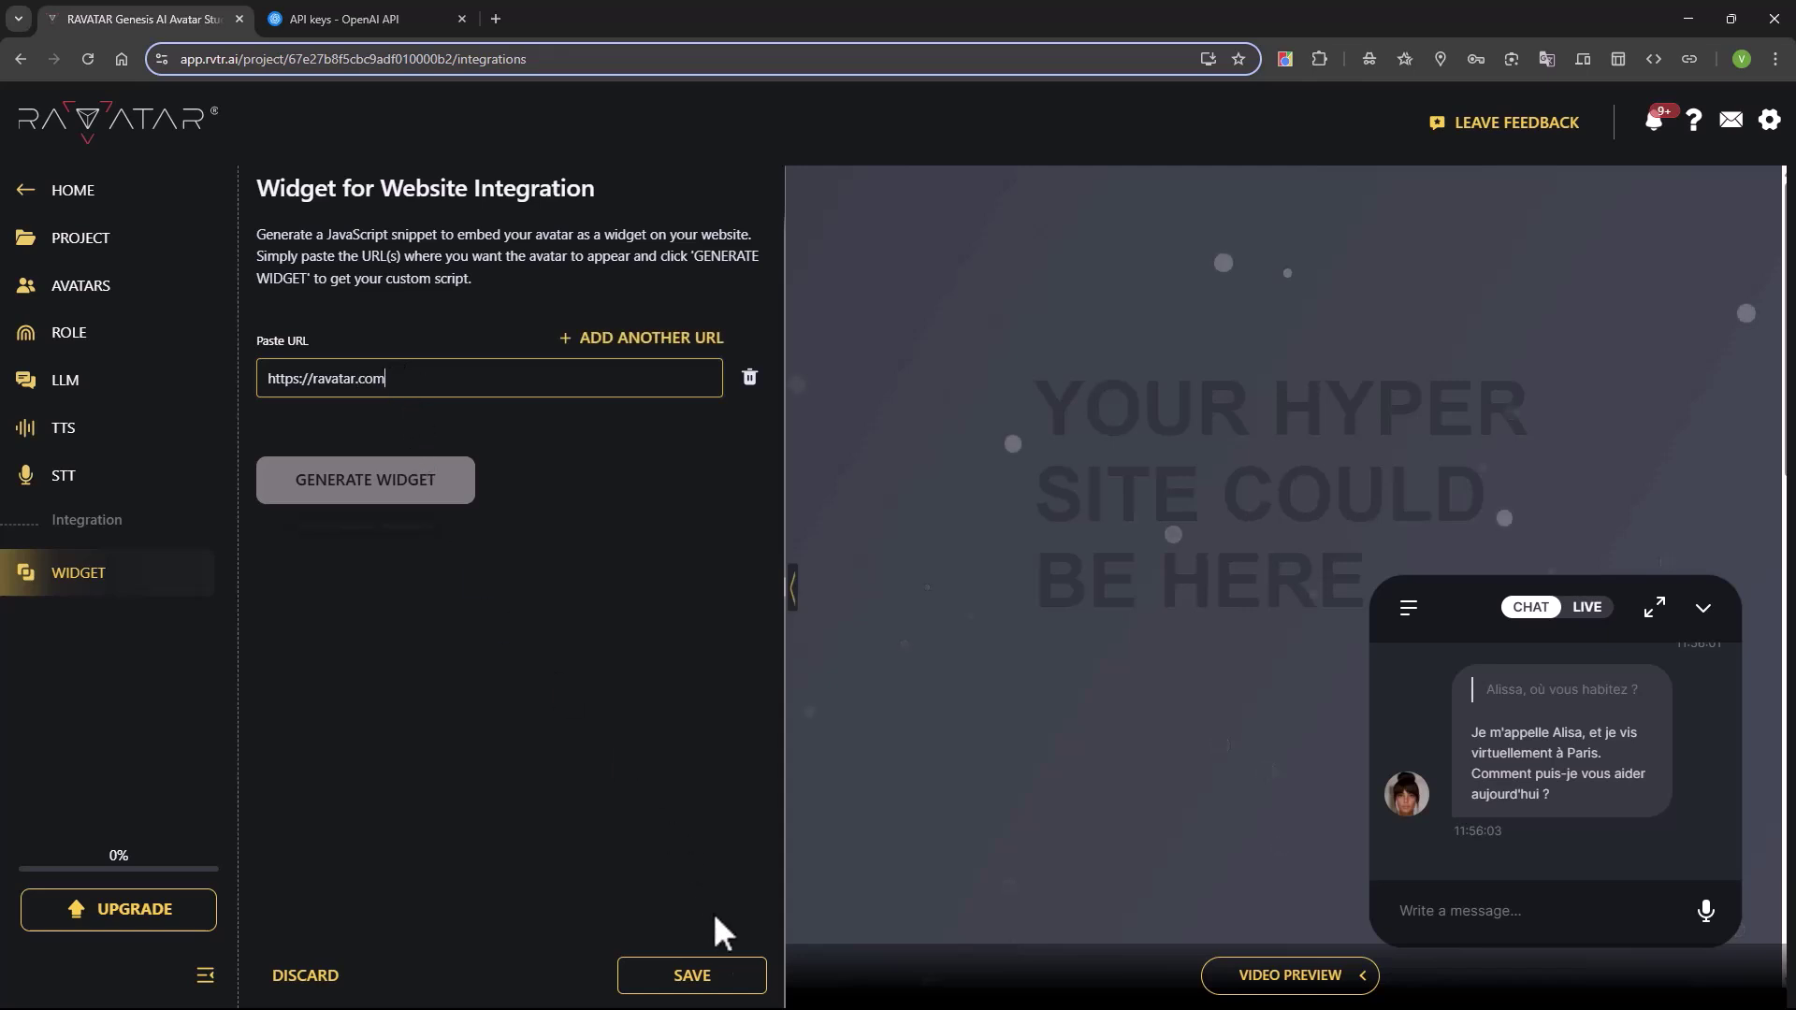
click(692, 975)
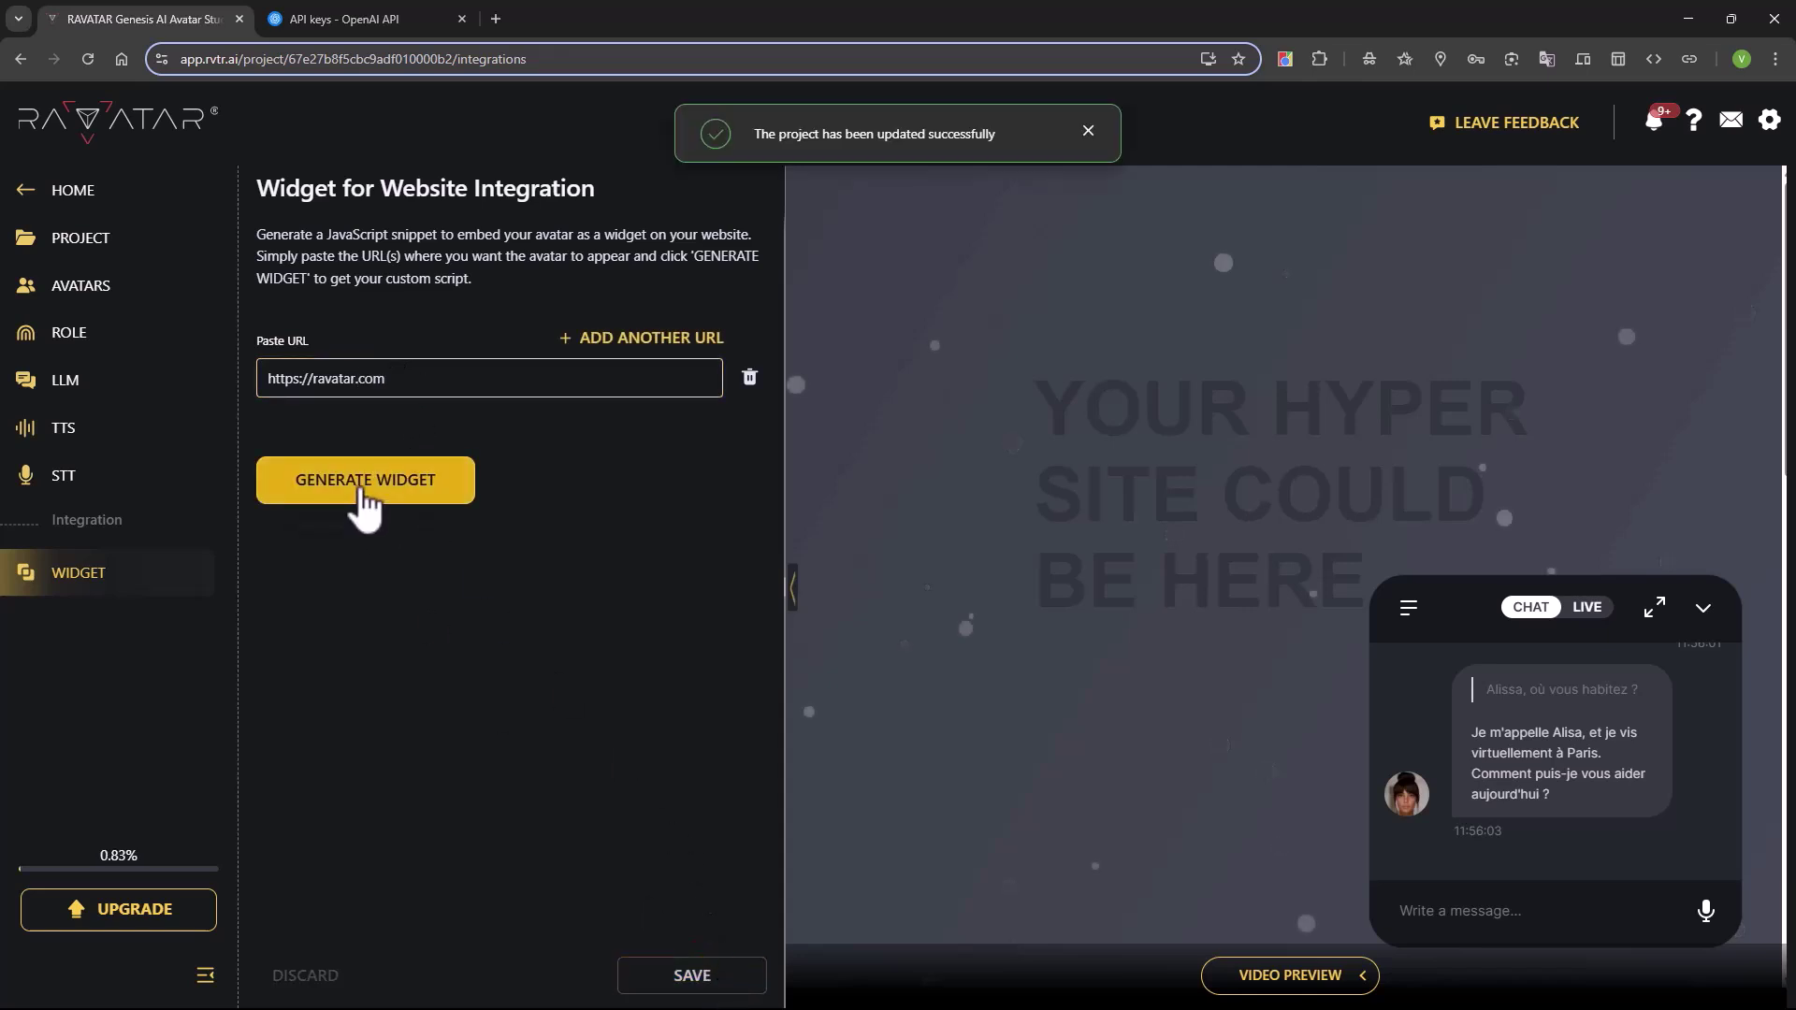
Generate the widget embed script and copy it
click(365, 481)
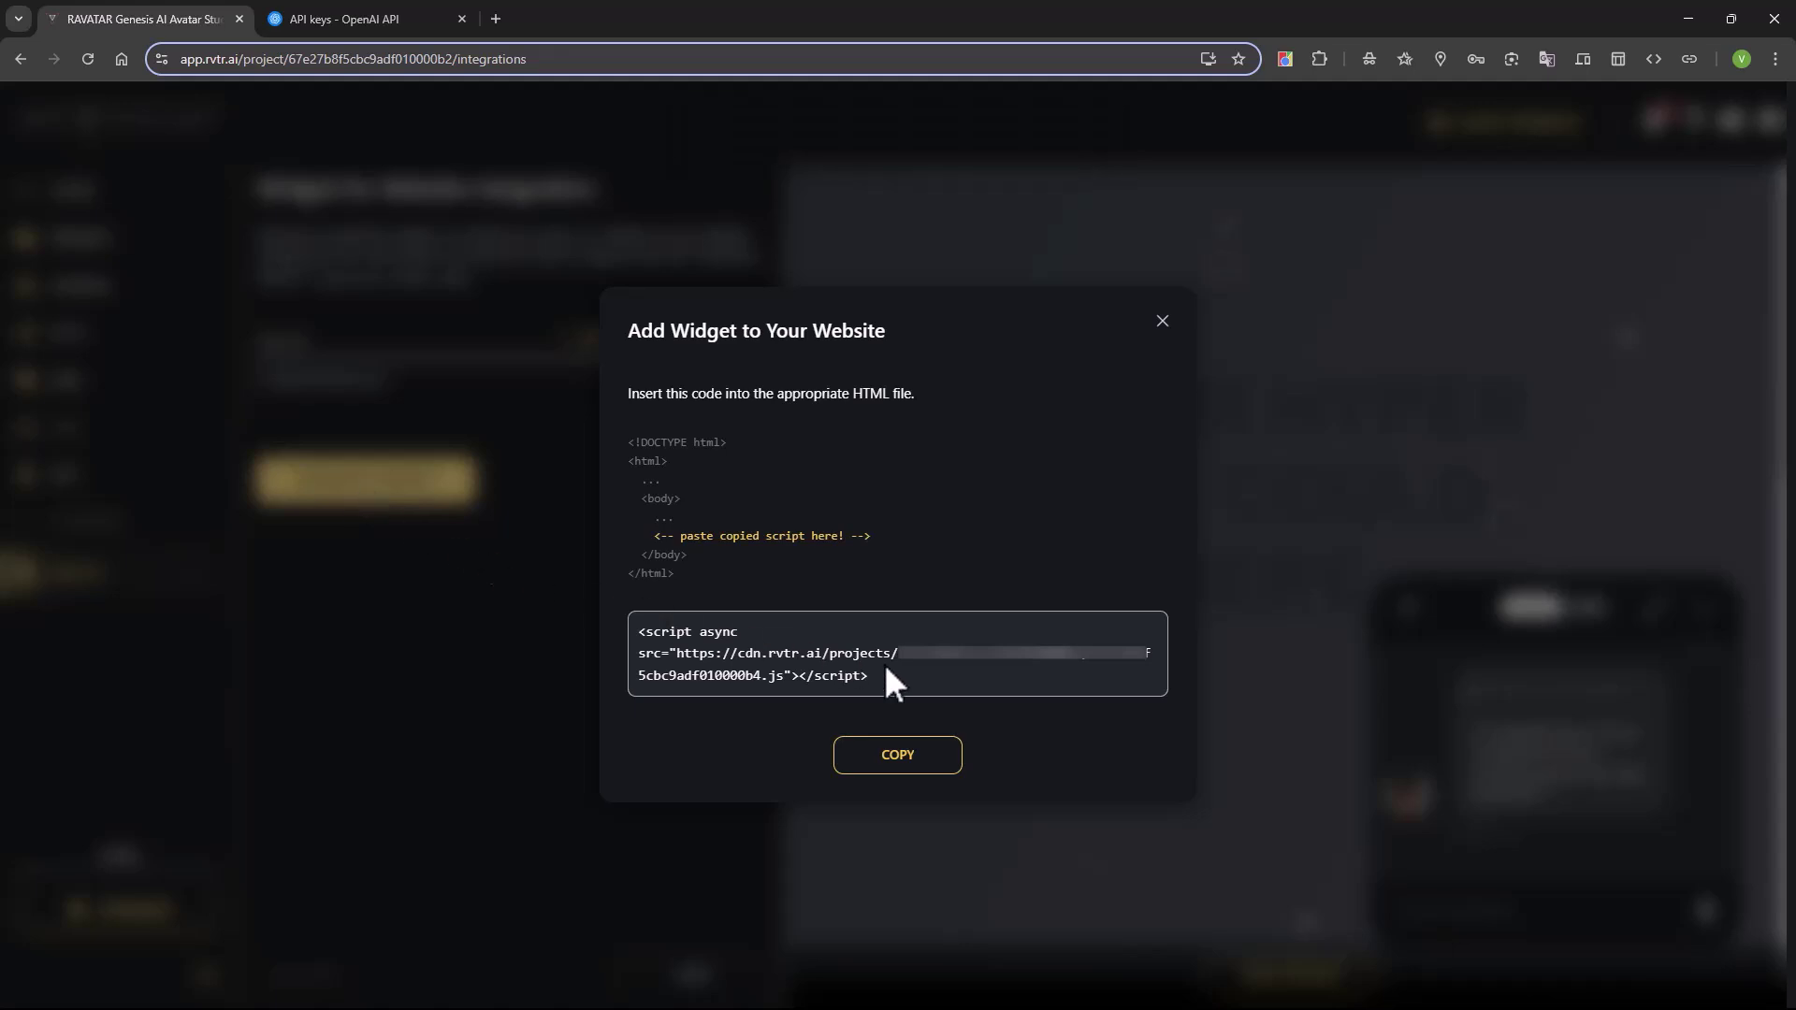
drag(867, 677, 639, 635)
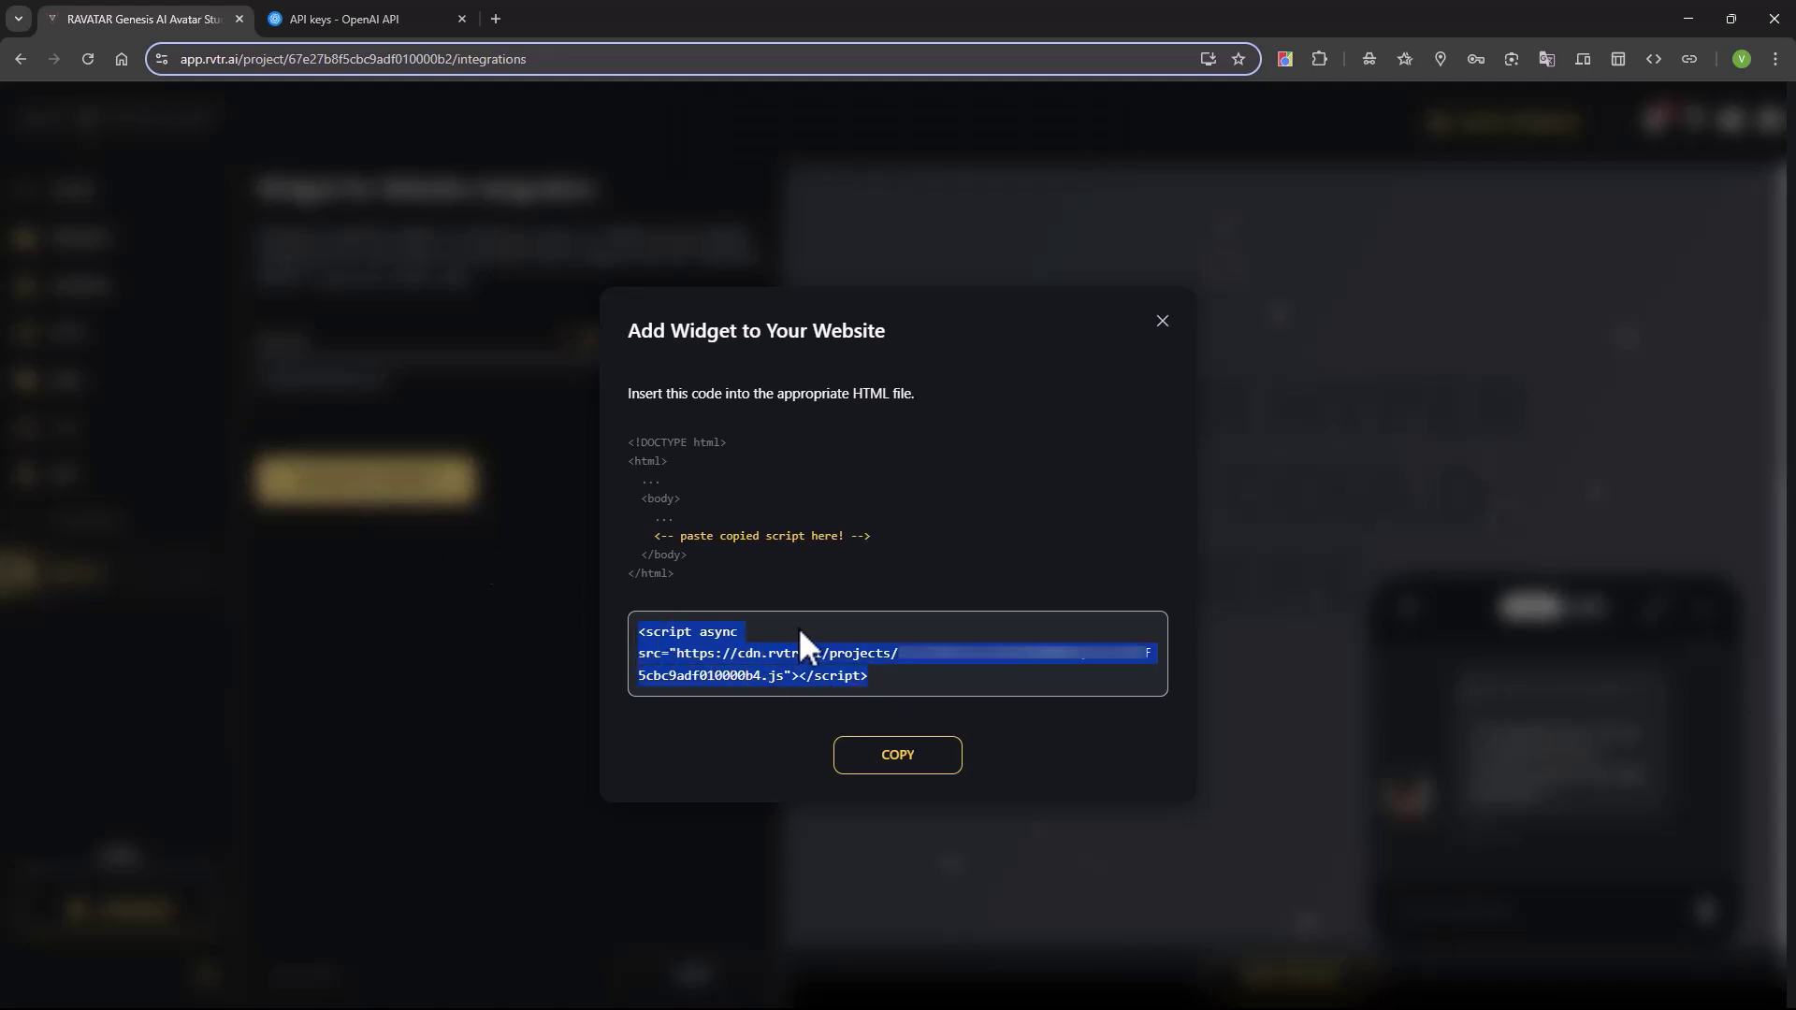
click(897, 755)
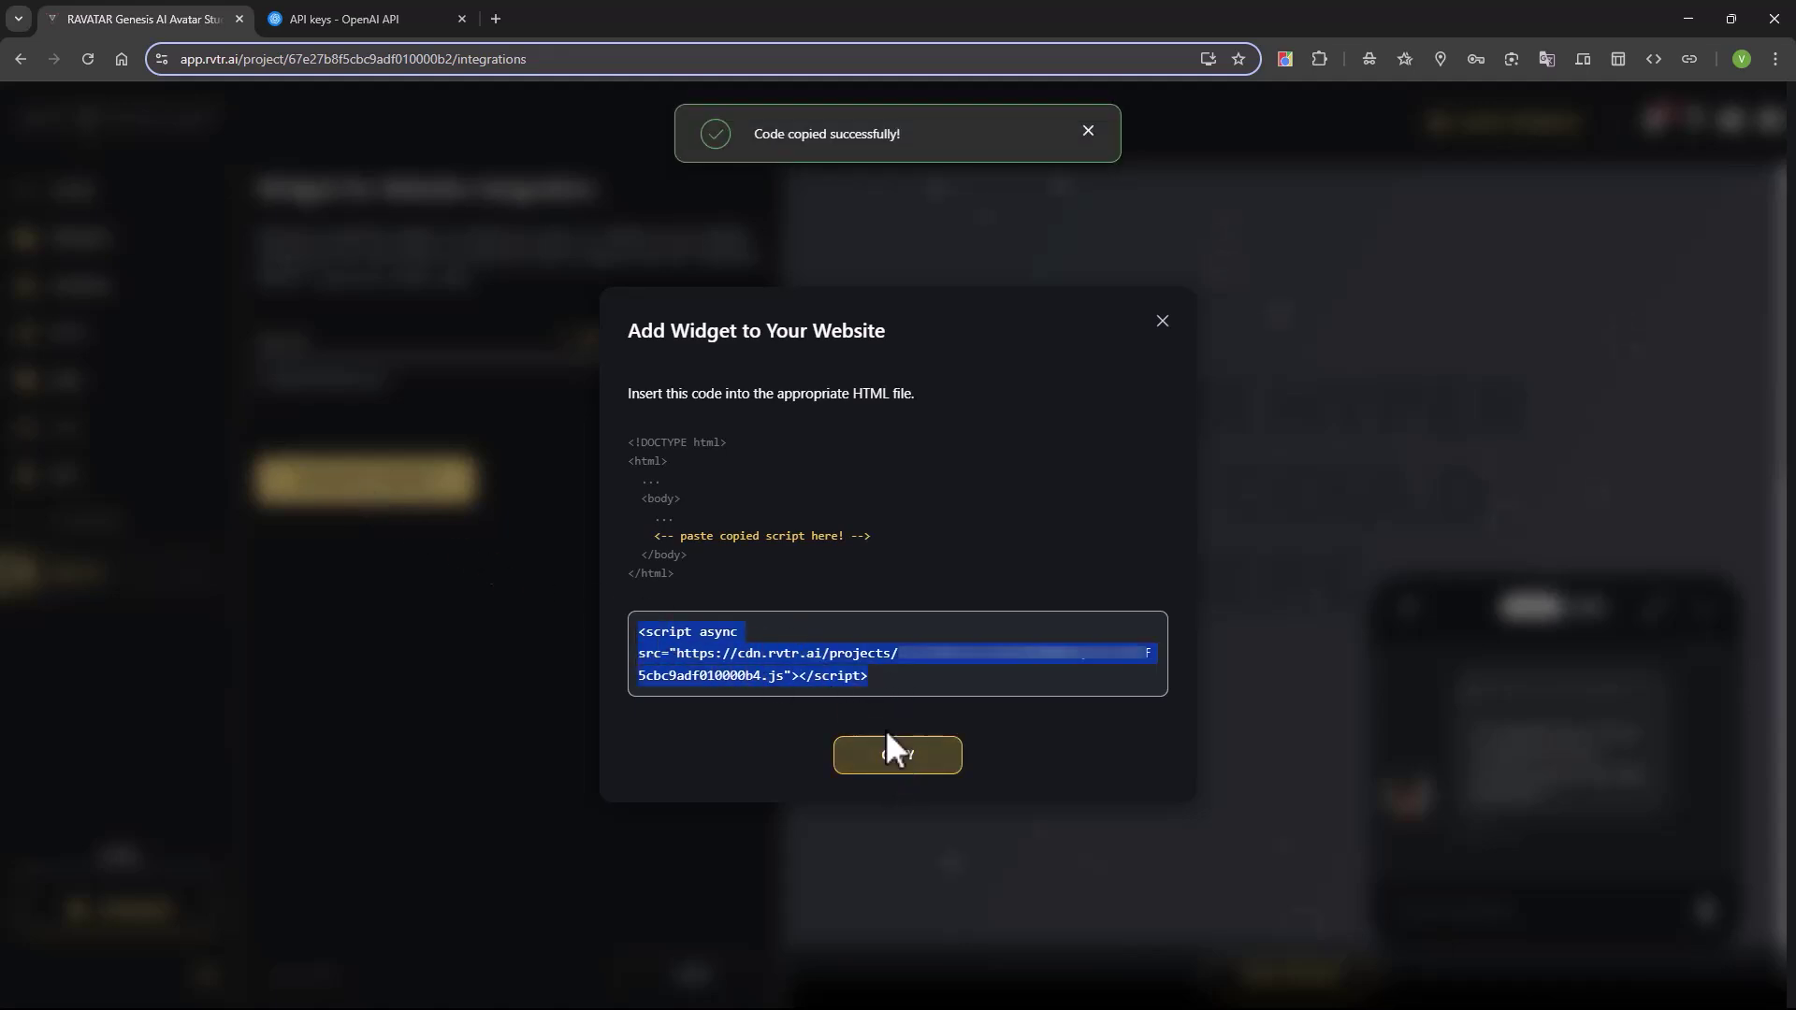
Confirm the rvtr.ai widget script in the ravatar.com/demo page source, then open the avatar chat bubble
click(496, 20)
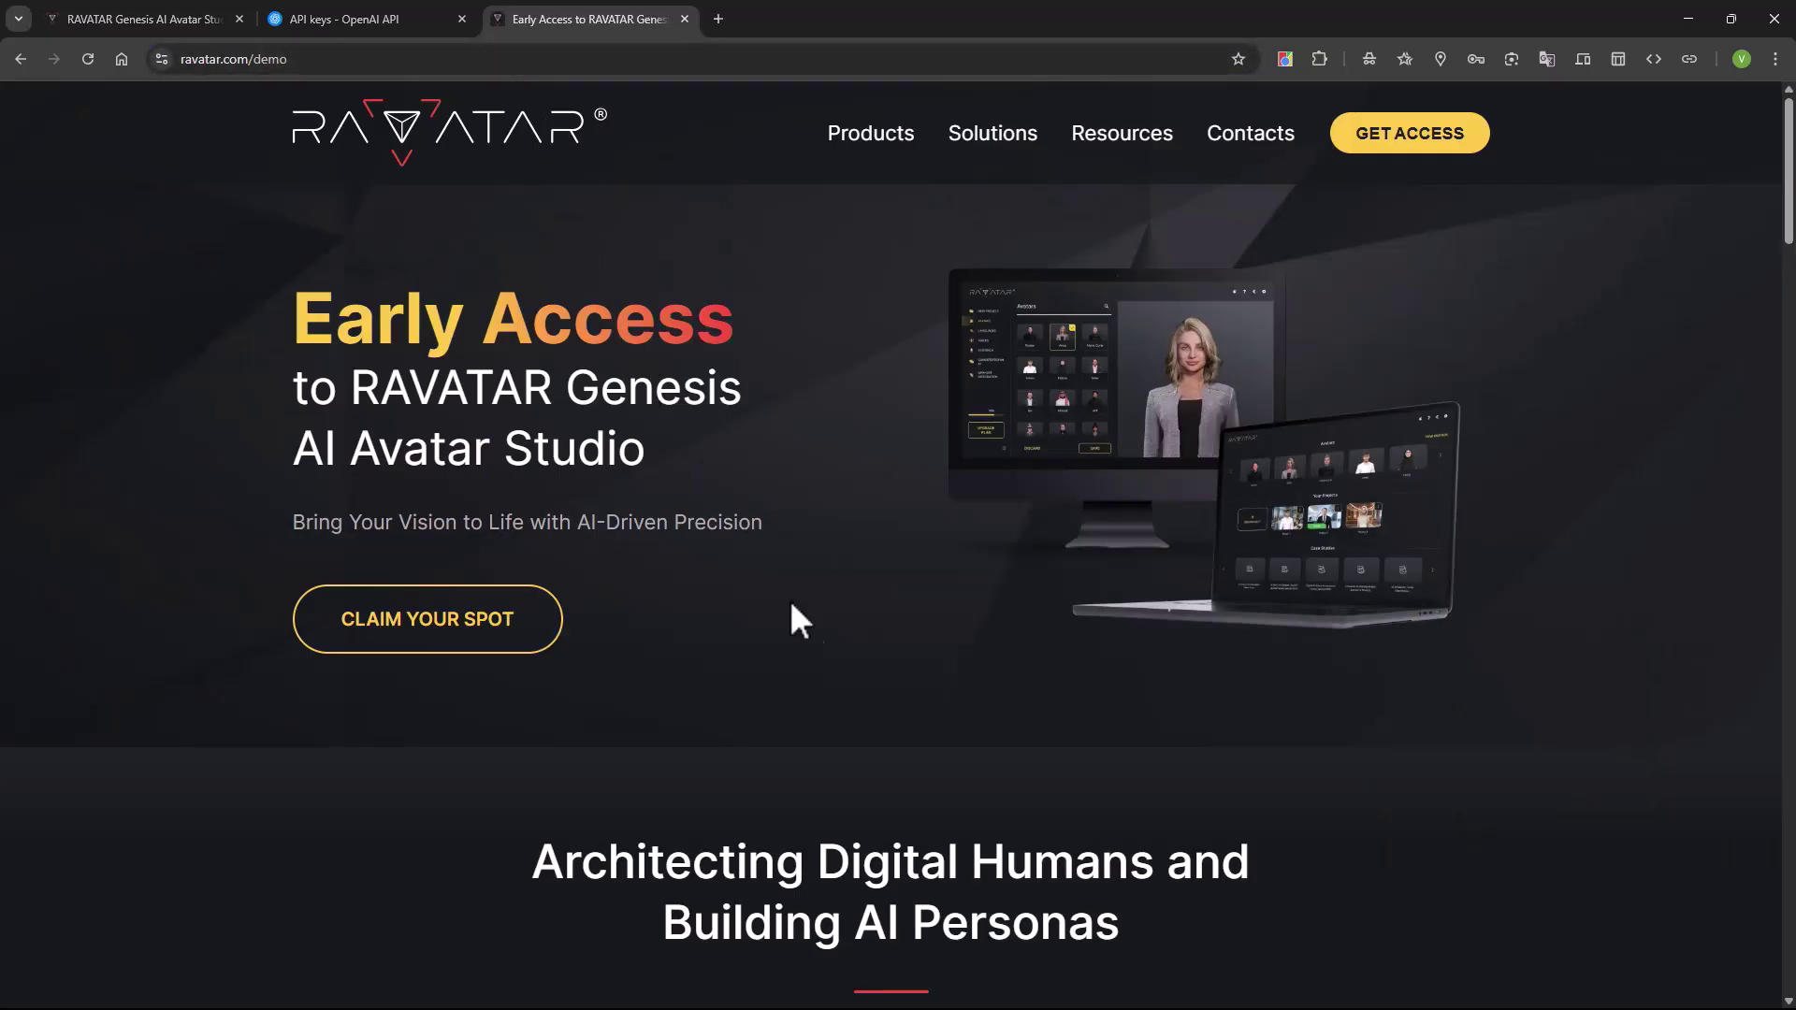
right_click(819, 645)
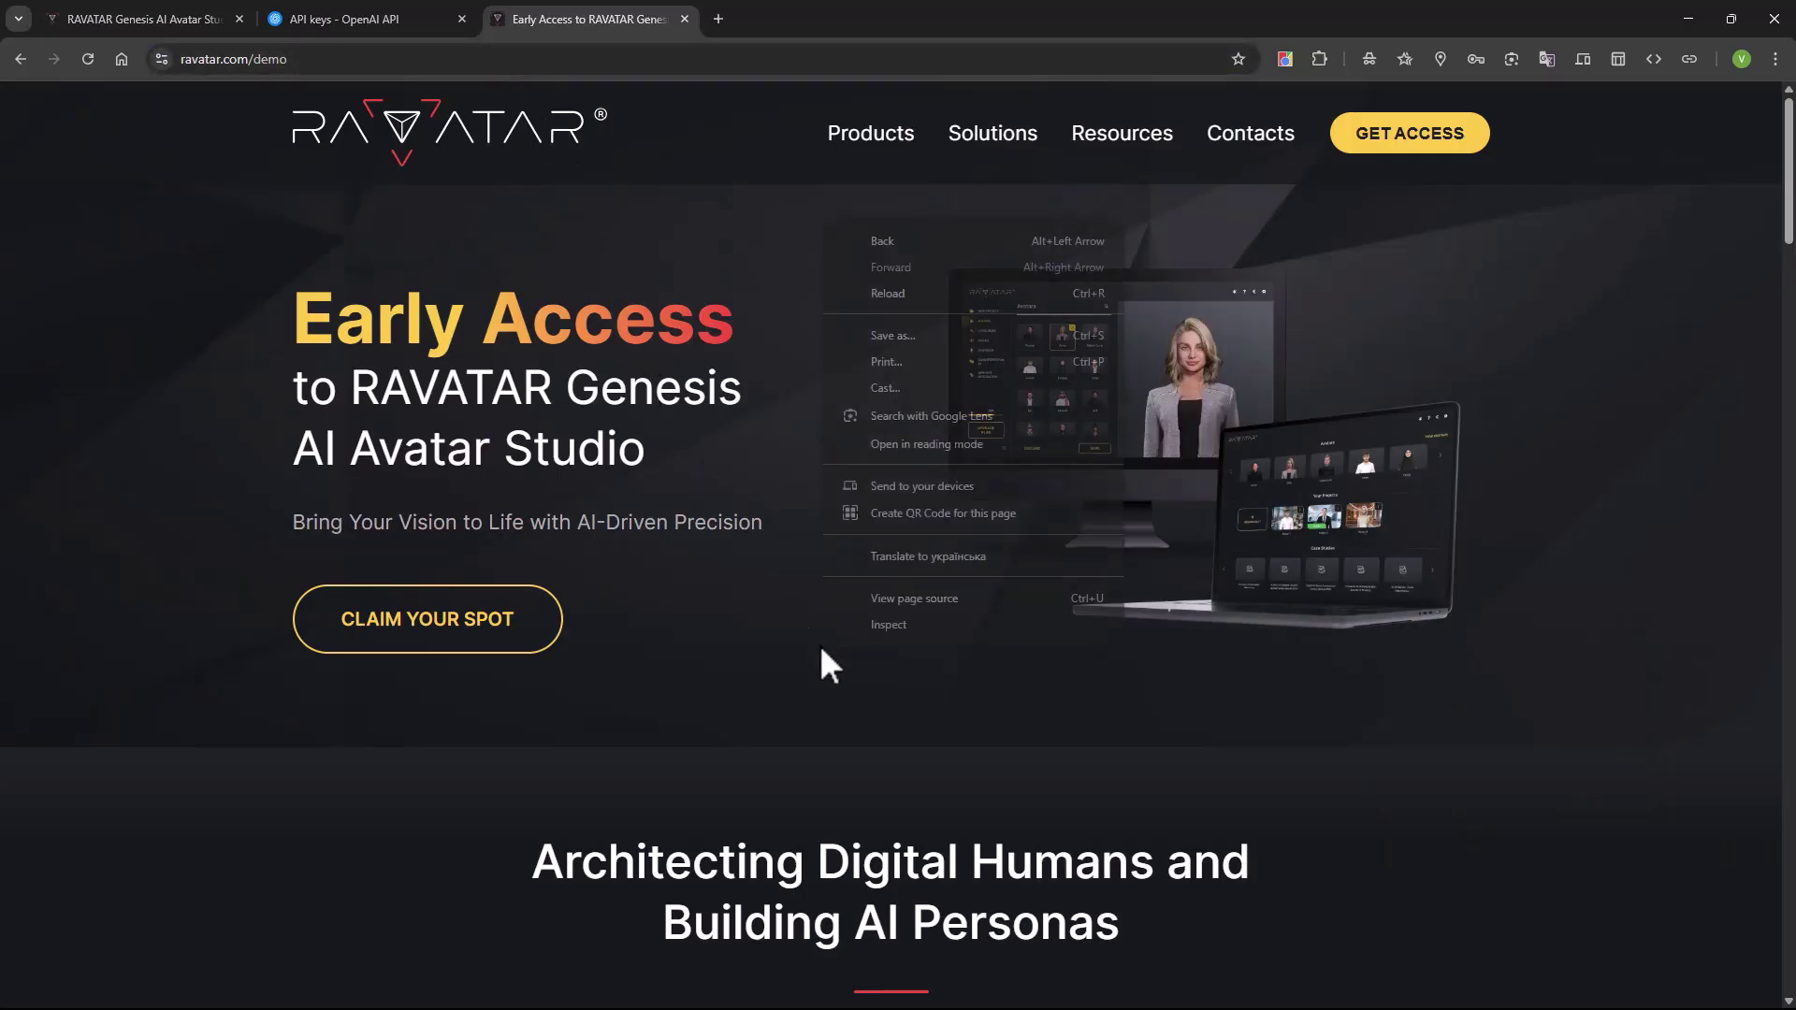
click(901, 600)
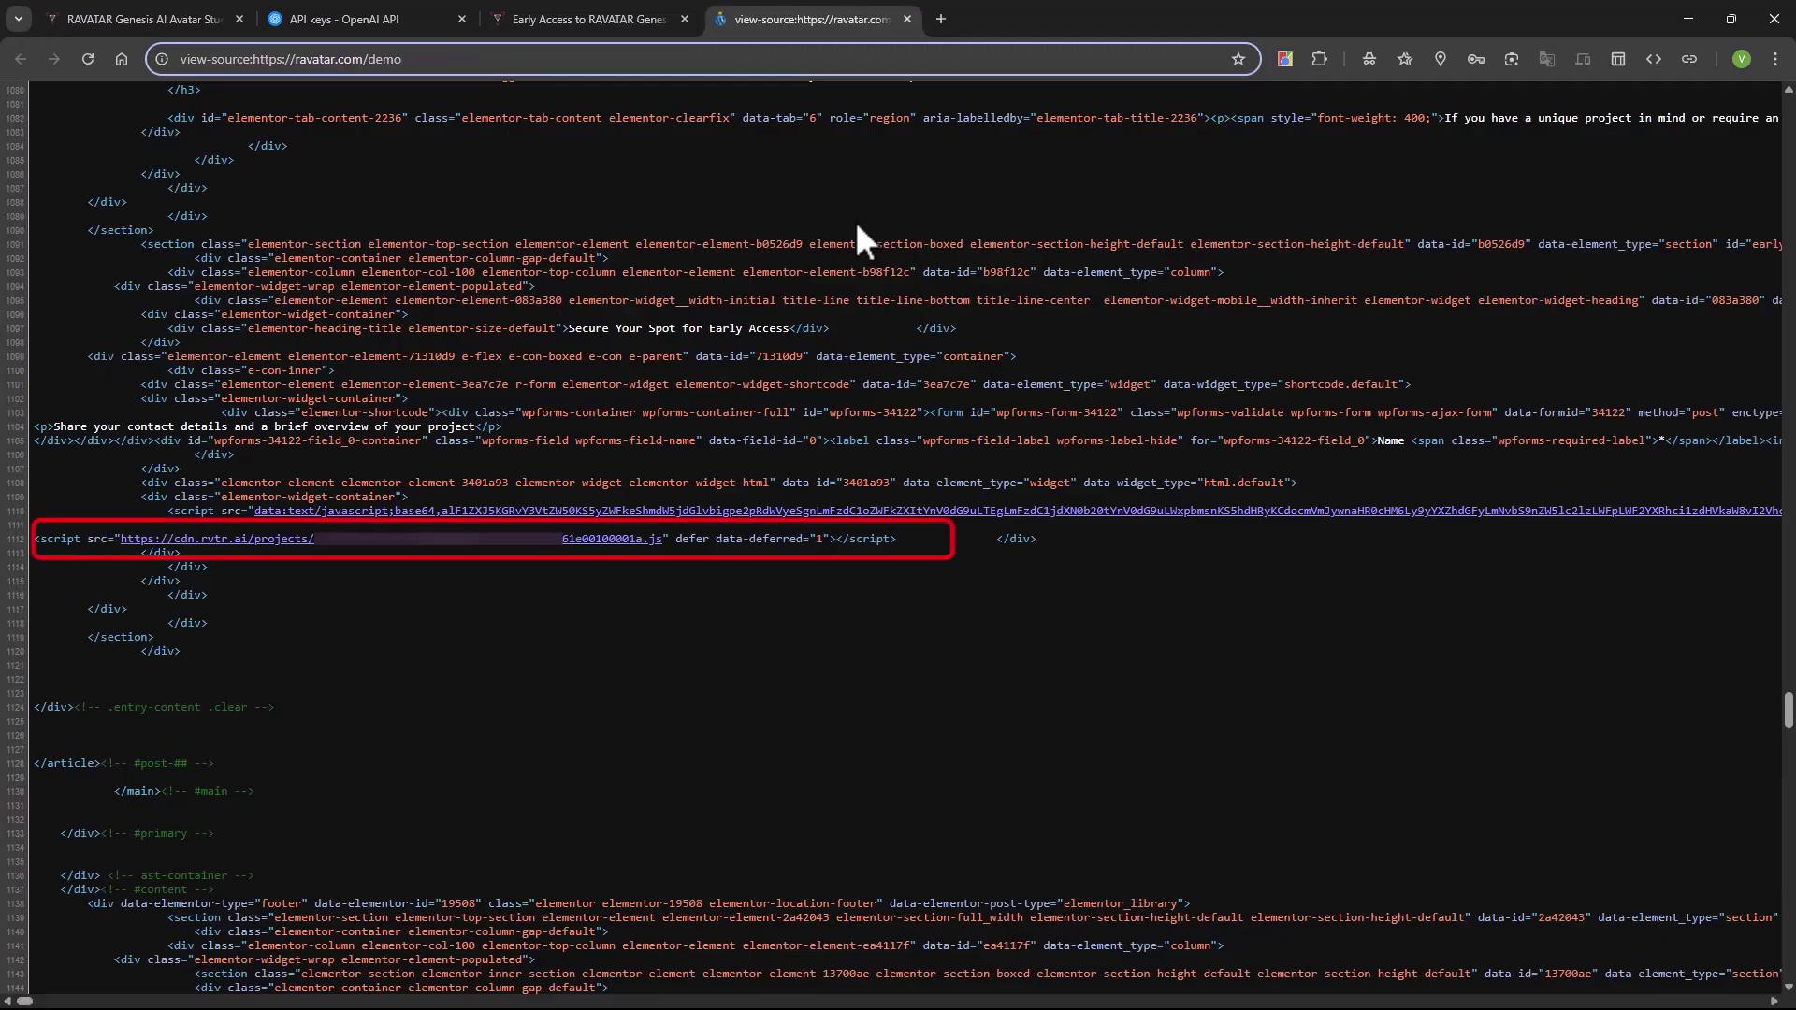
click(596, 17)
click(1681, 915)
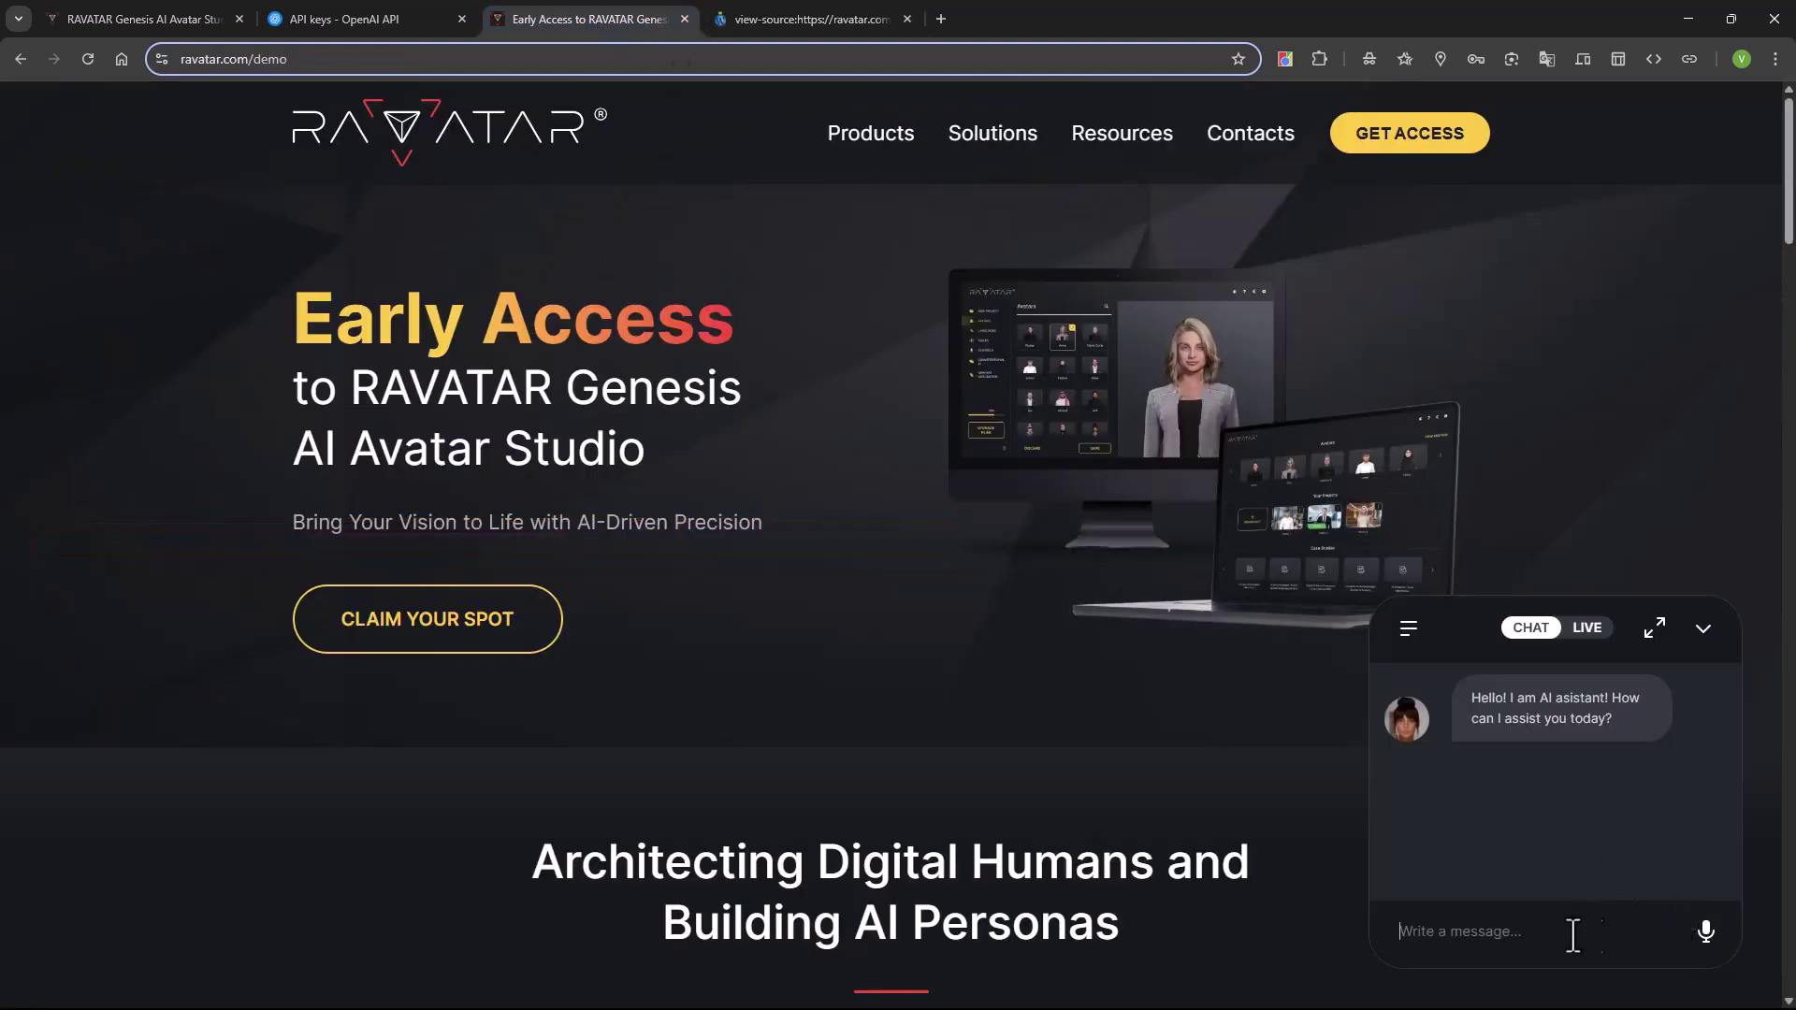
Switch the widget to LIVE and ask Alisa a spoken question about her purpose
click(1588, 627)
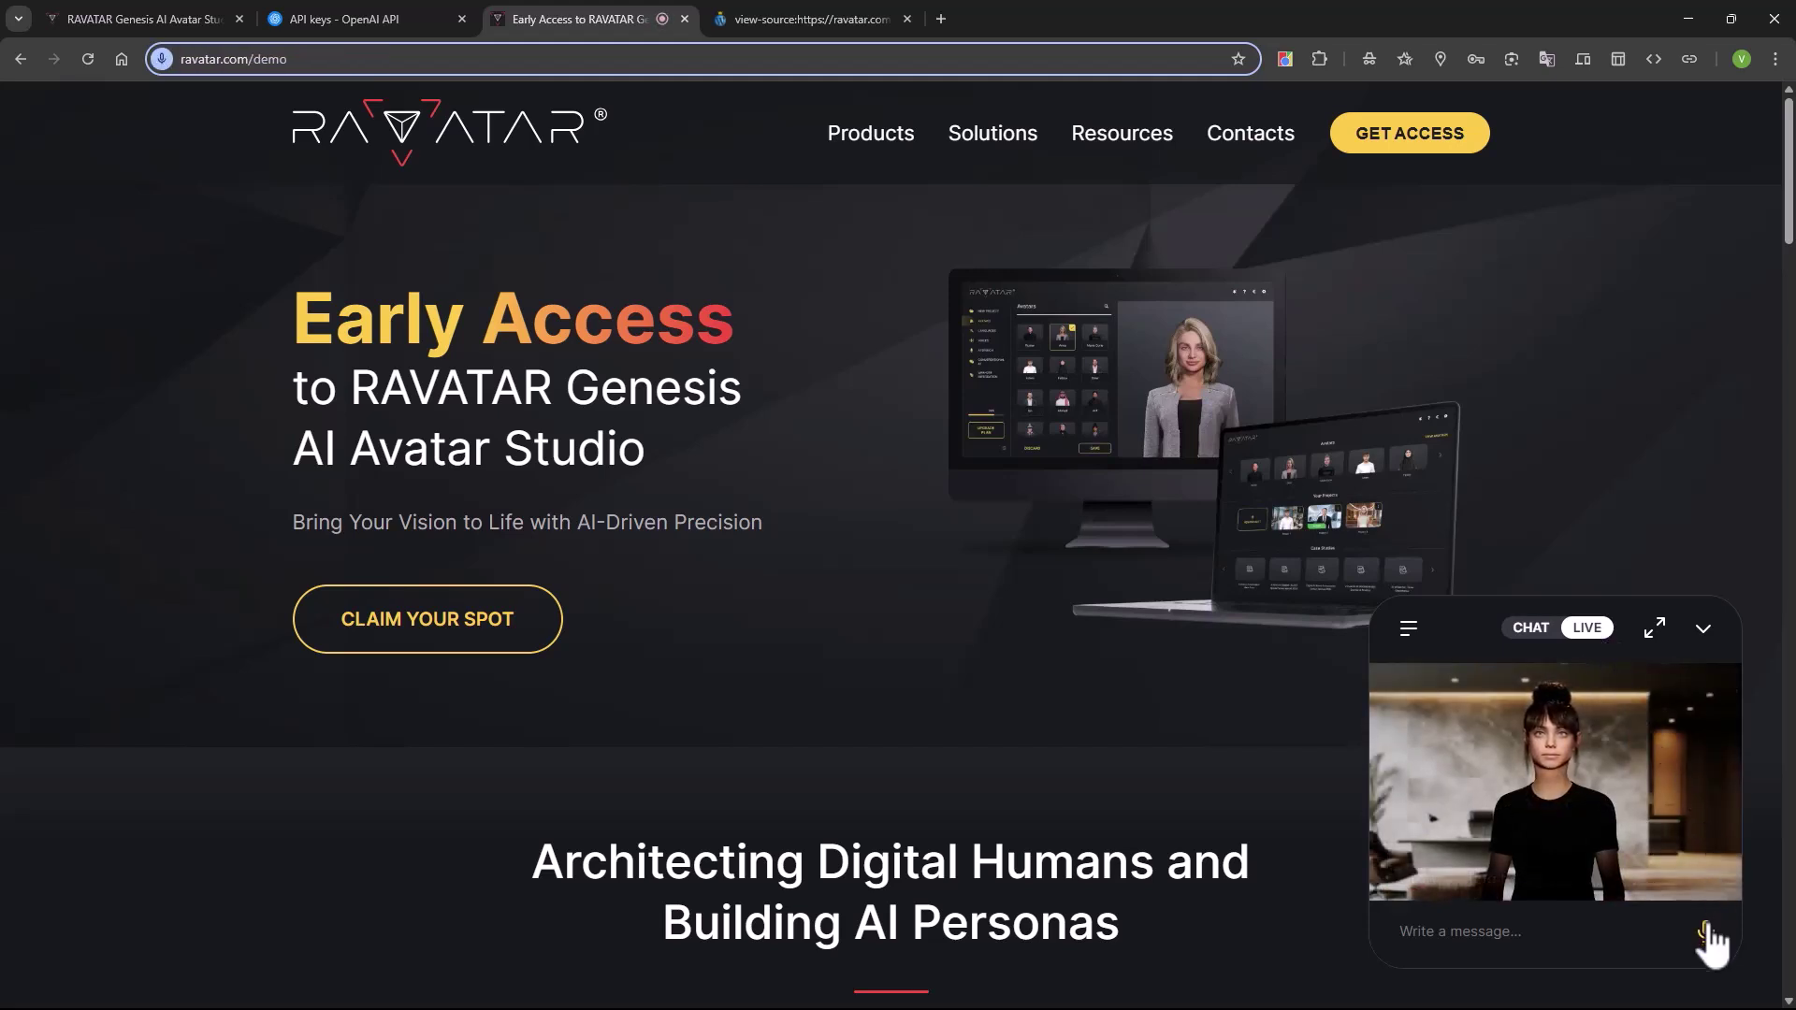
drag(1707, 934, 1706, 933)
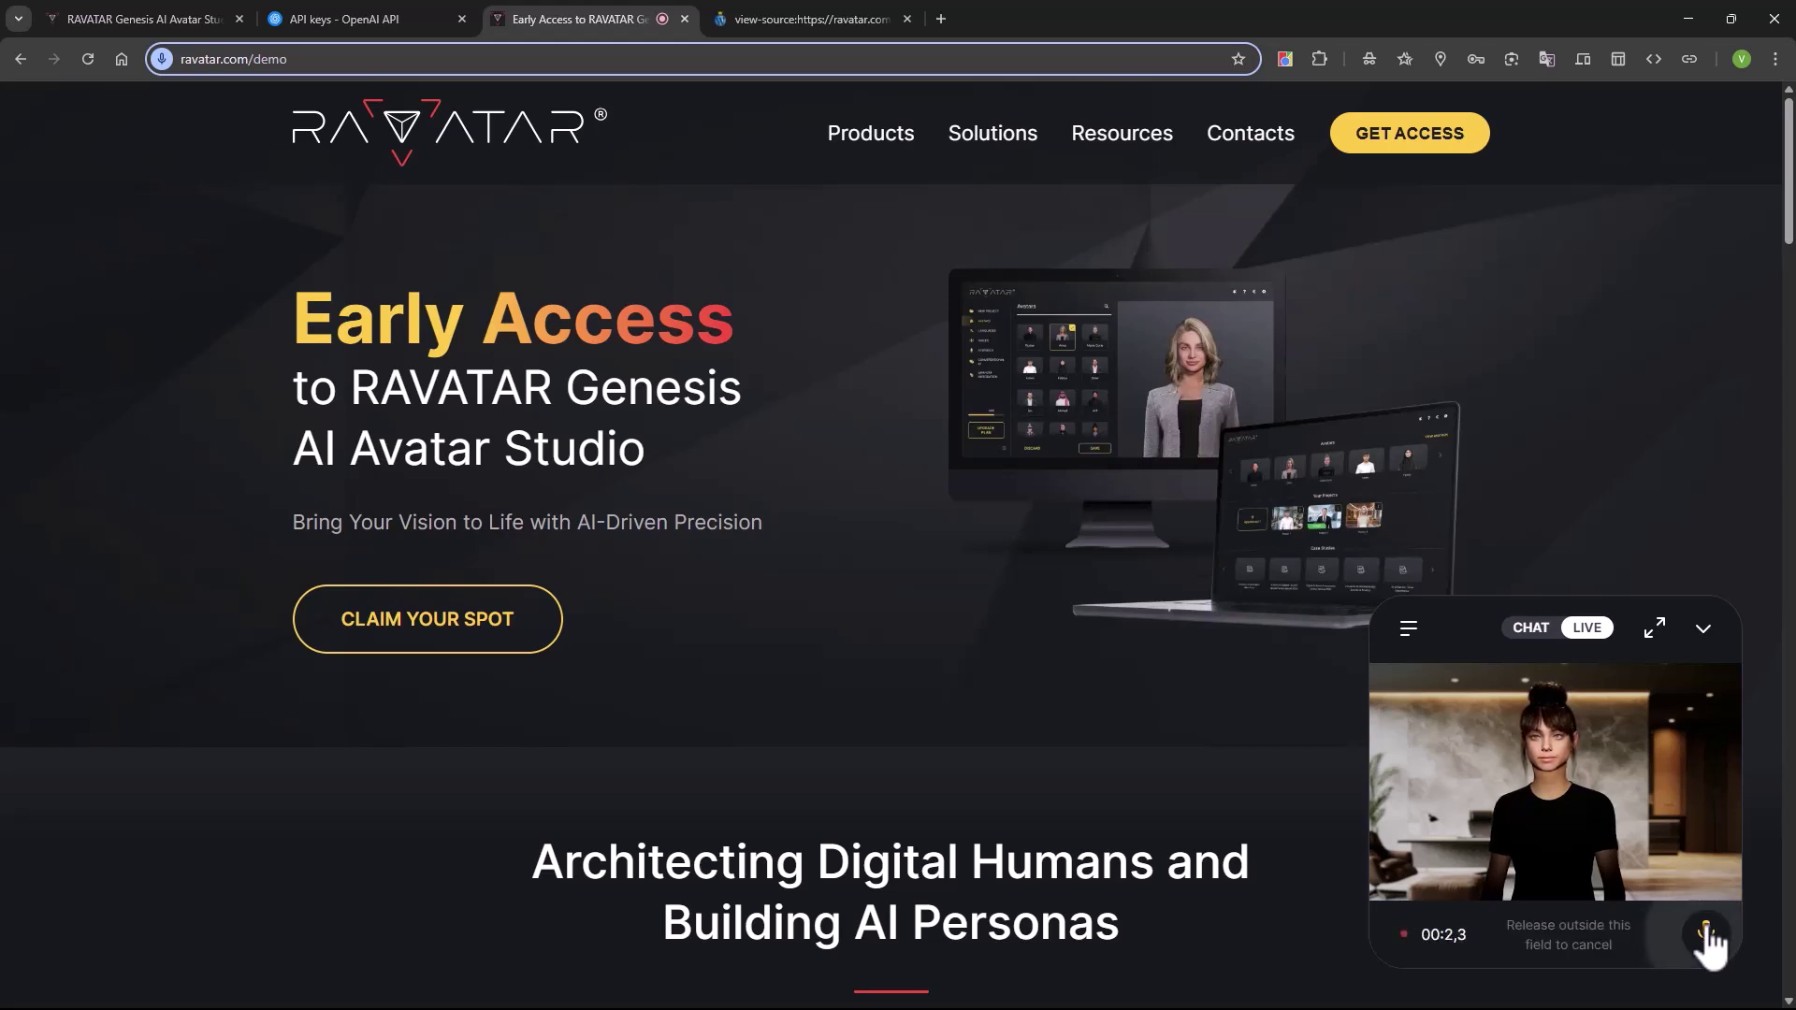
drag(1707, 933, 1706, 932)
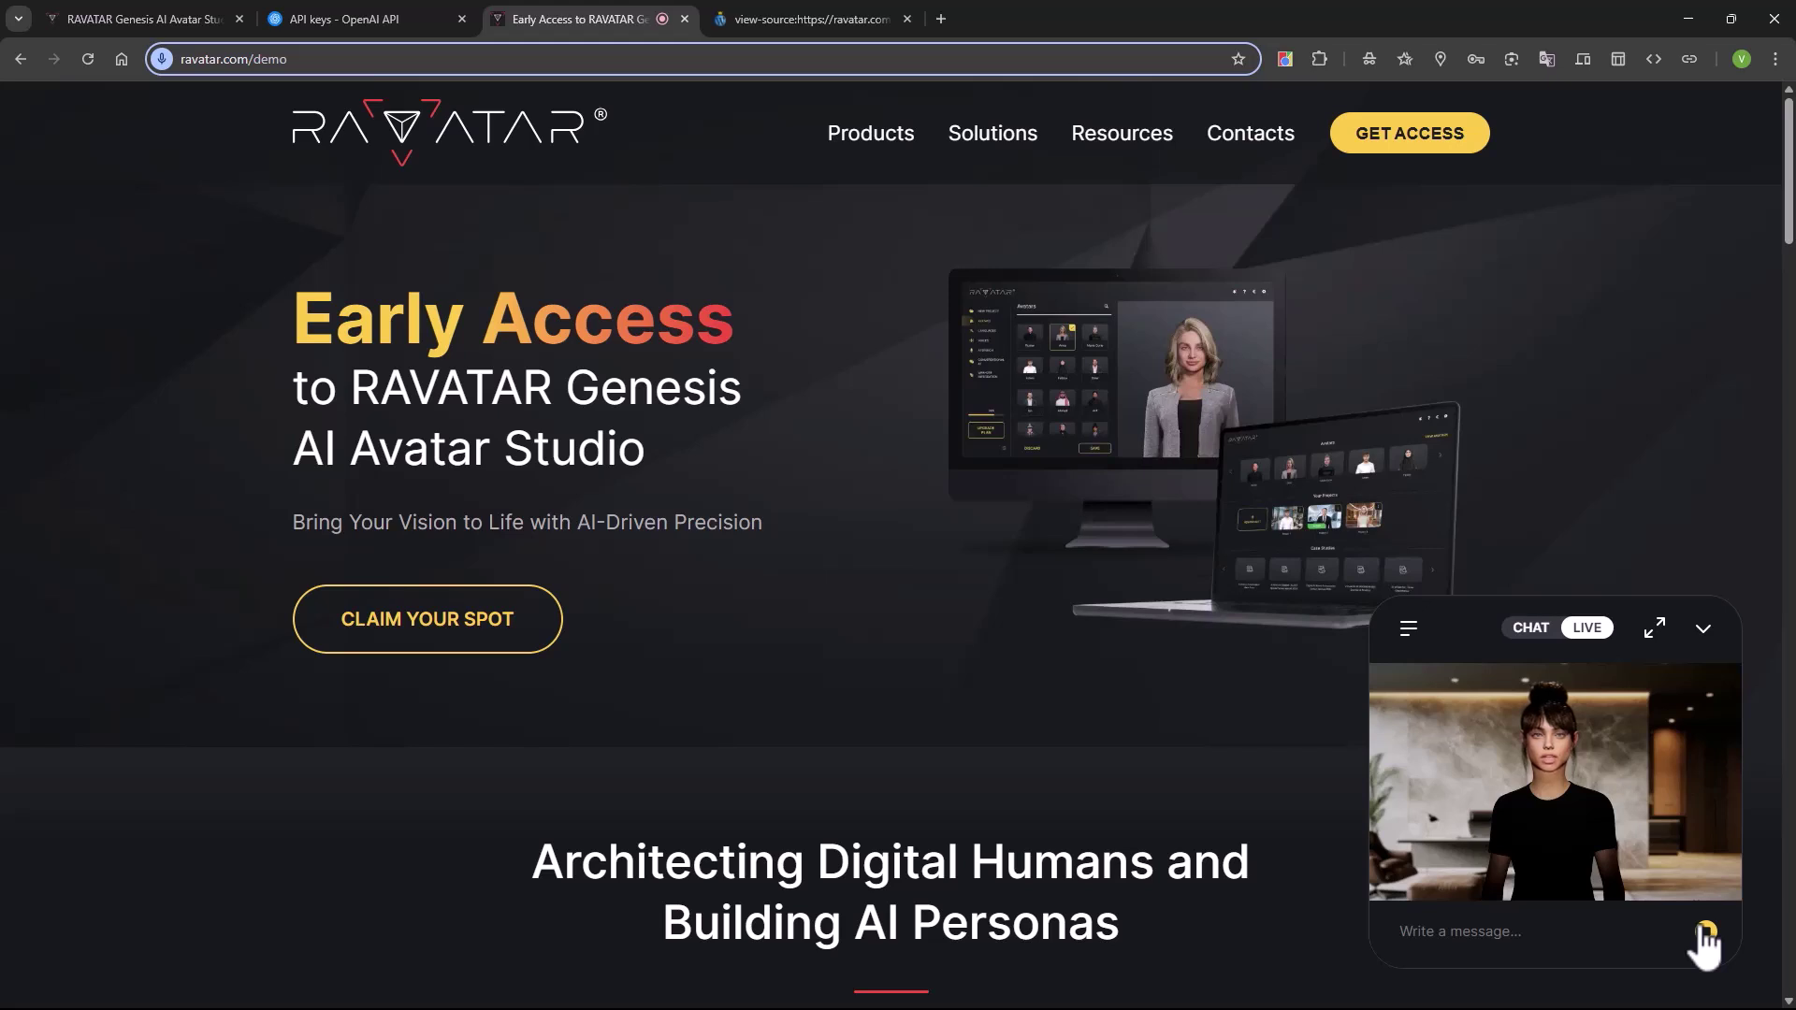
click(1707, 933)
Try the full-page left and right layouts, then collapse, switch to CHAT and minimize
click(1655, 629)
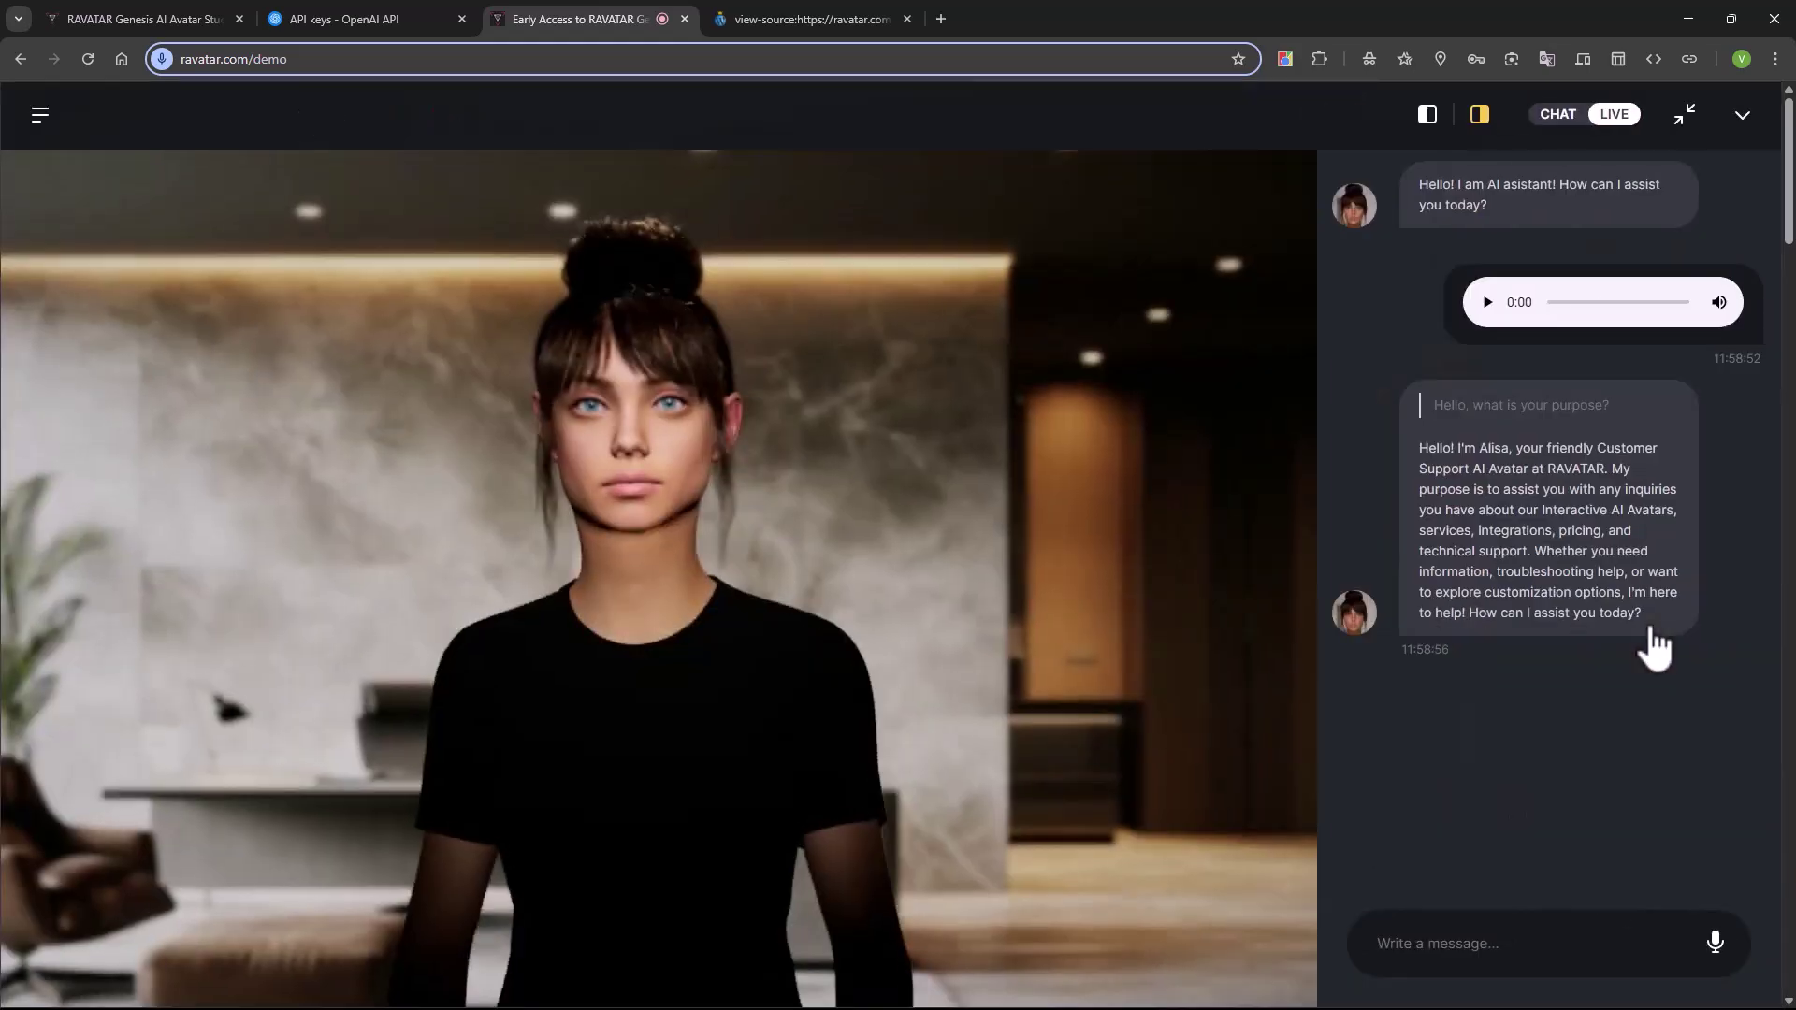
click(1428, 114)
click(1479, 114)
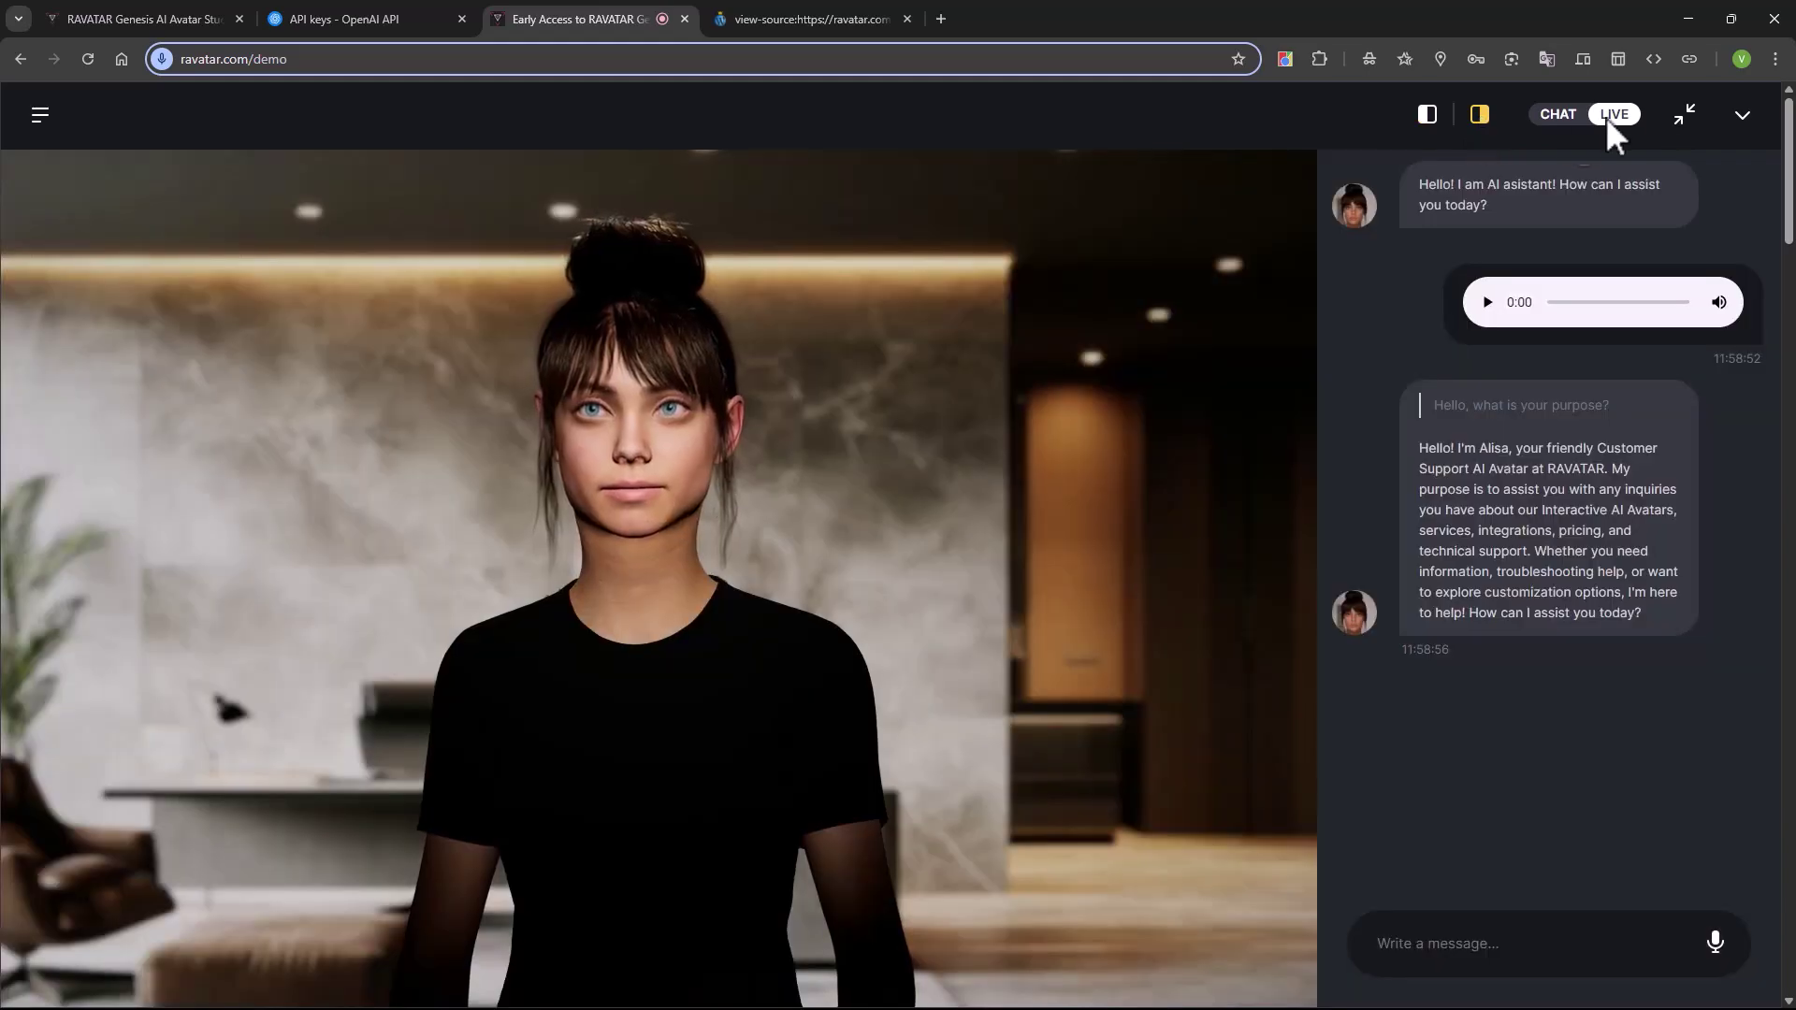
click(1688, 114)
click(1533, 627)
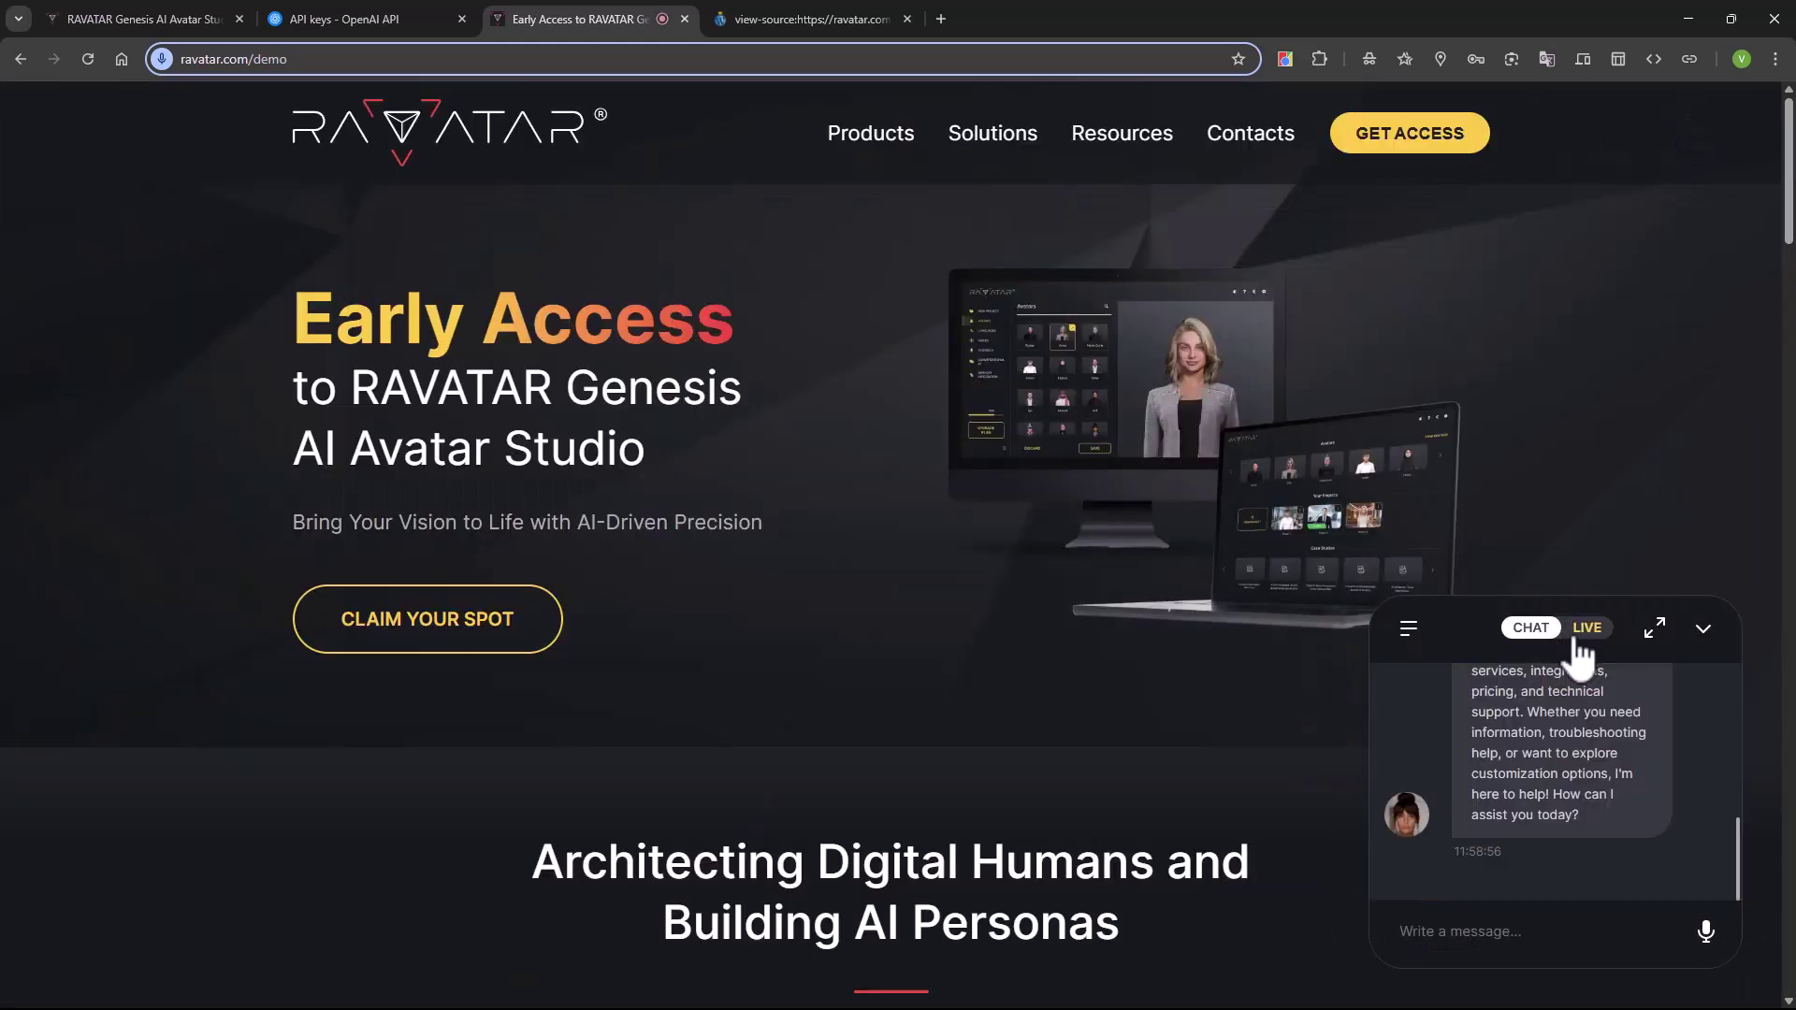
click(1706, 632)
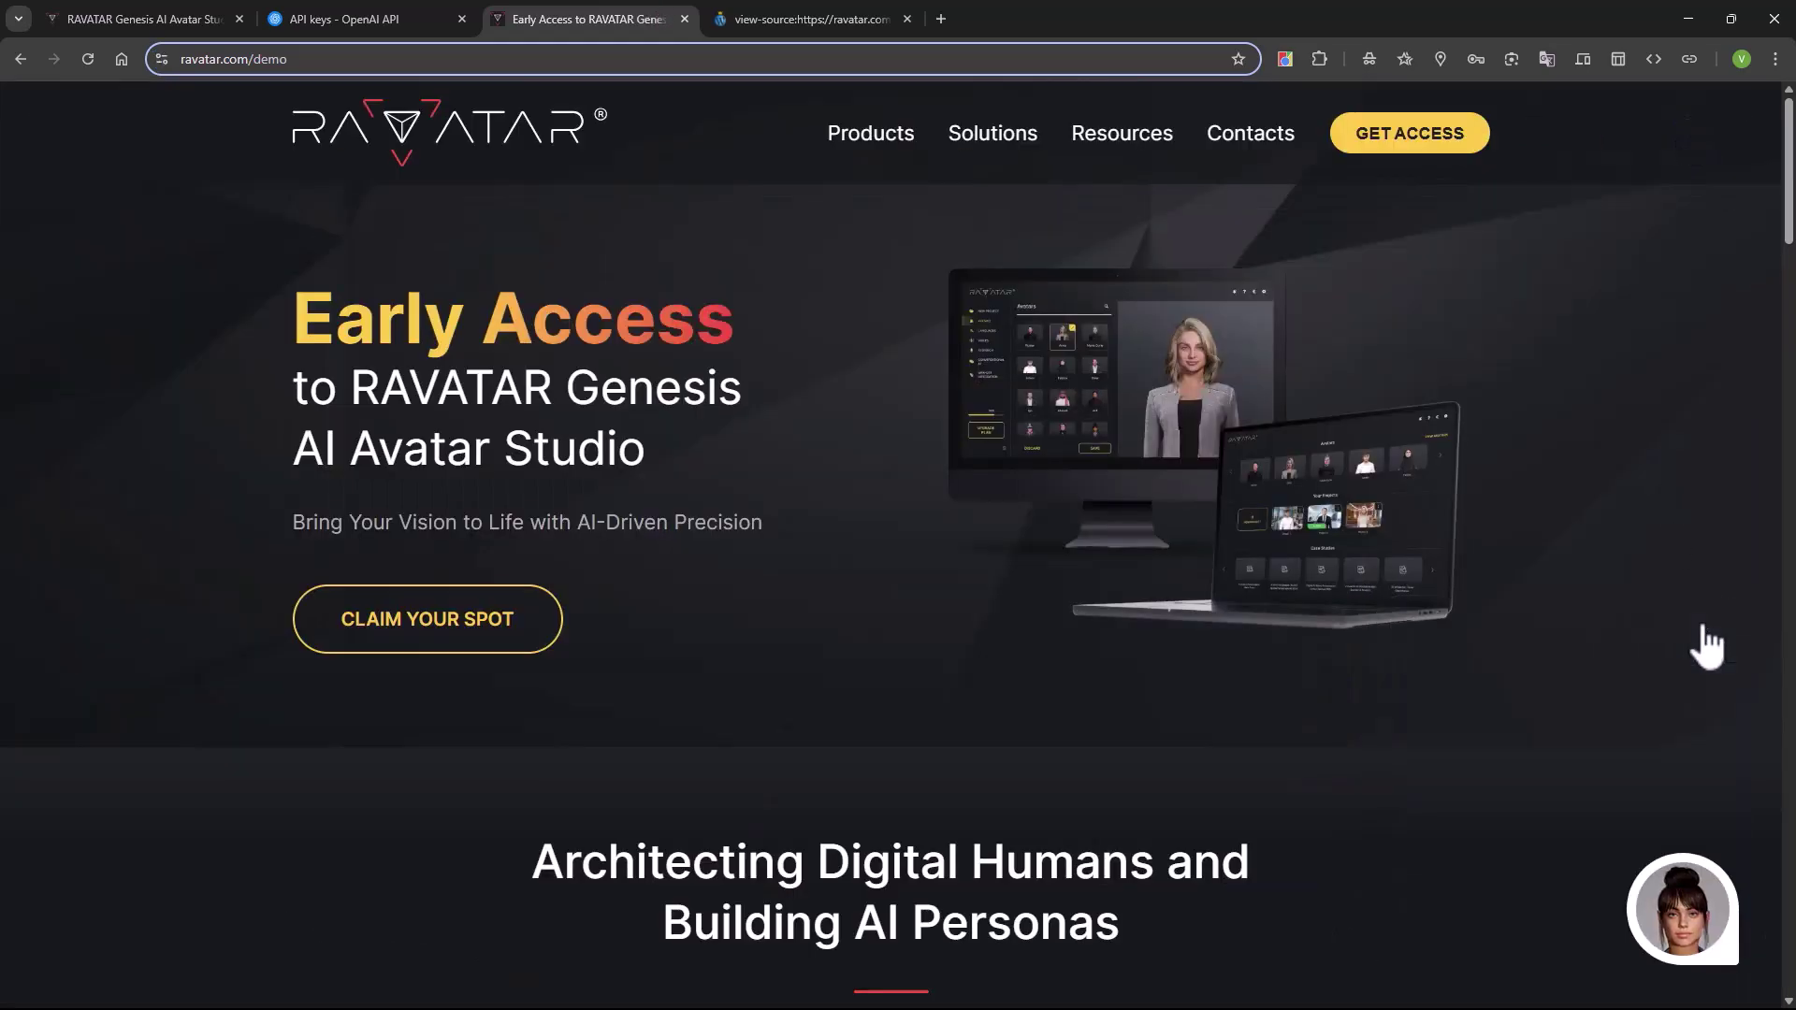